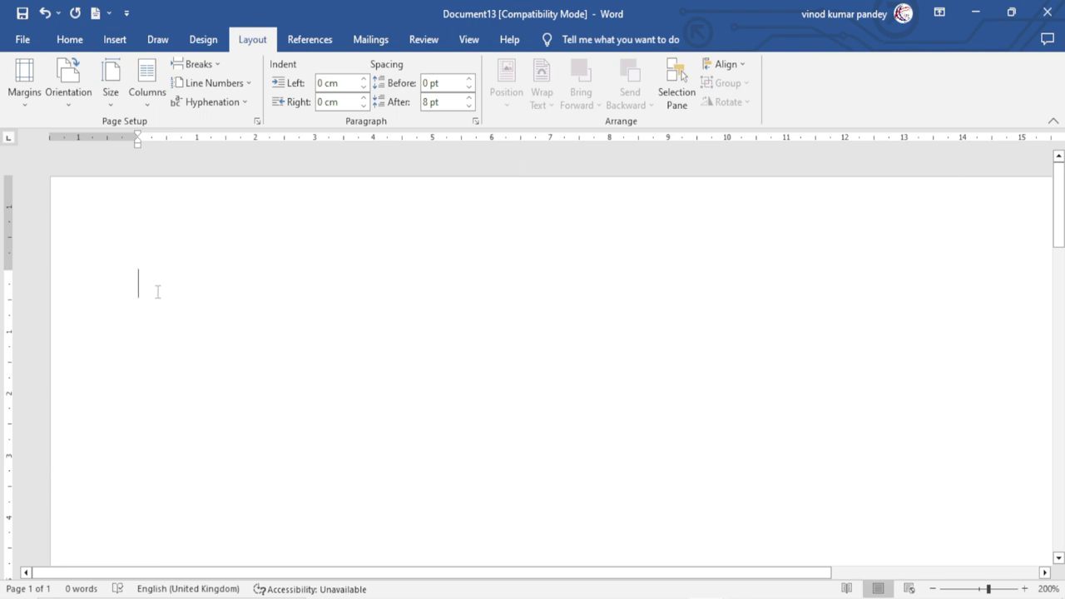
- Type the heading 'Excel Infotech' on the blank page and show the Margins presets
{"action": "type", "text": "Excel Infotech"}
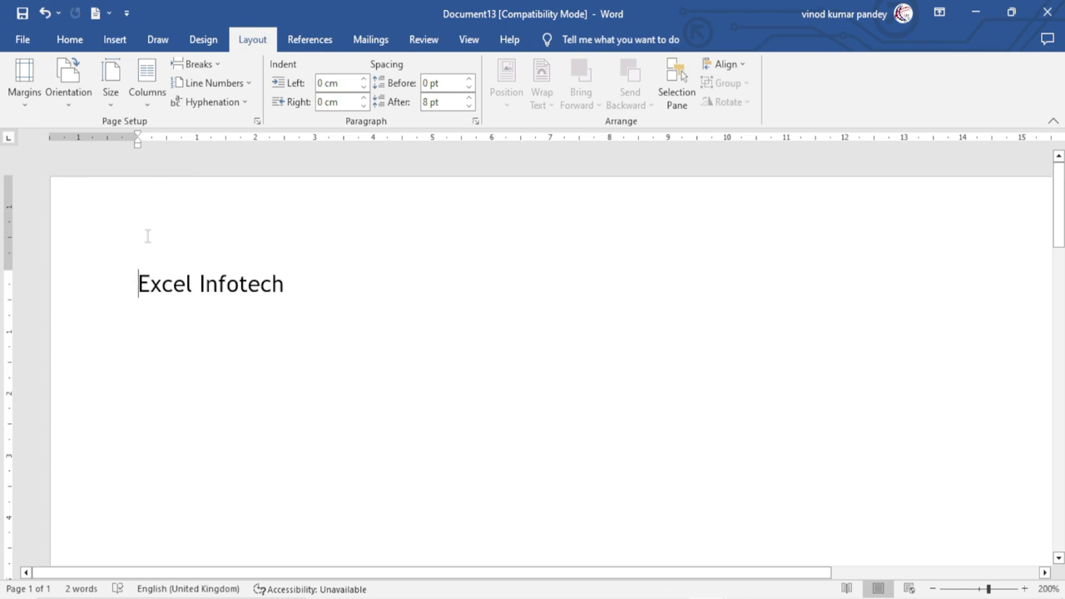
{"action": "left_click", "coordinate": [22, 106]}
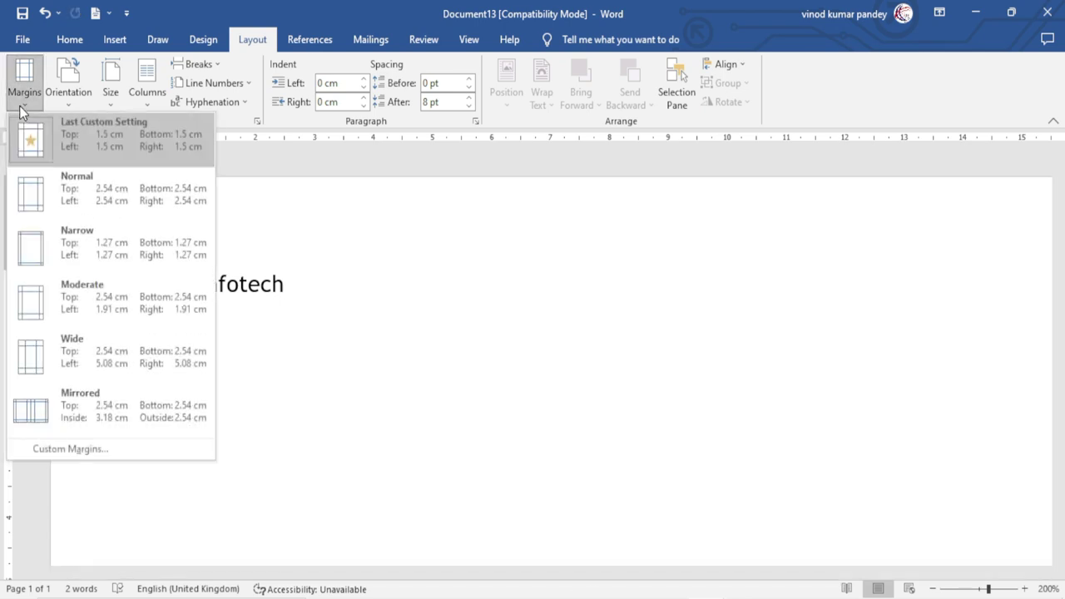
- Raise the top margin to 2.3 cm in Custom Margins, keeping 1.5 cm elsewhere
{"action": "left_click", "coordinate": [87, 449]}
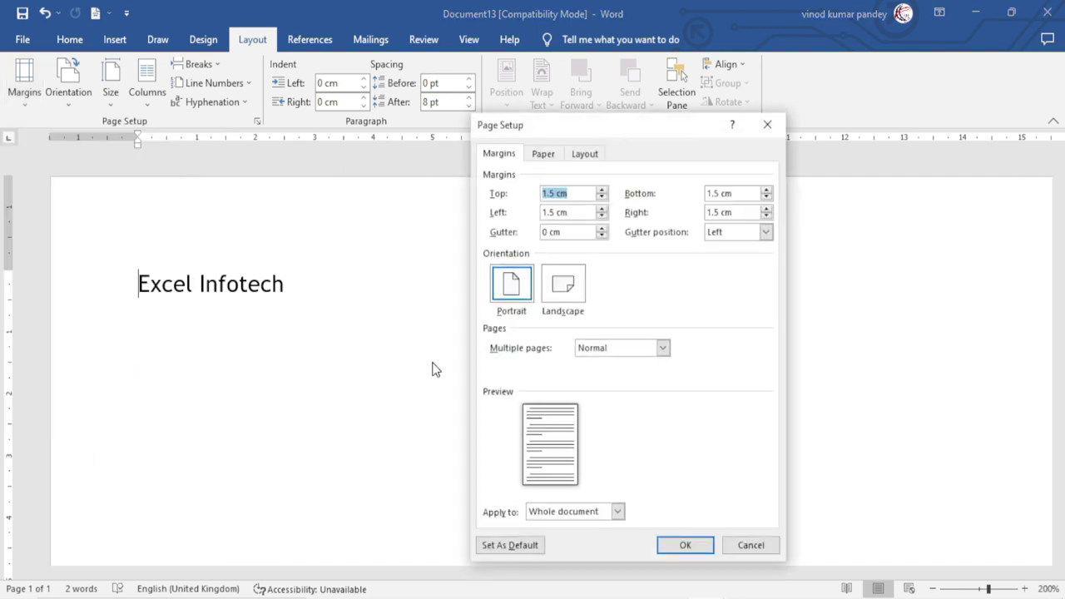
{"action": "left_click_drag", "start_coordinate": [581, 133], "coordinate": [478, 127]}
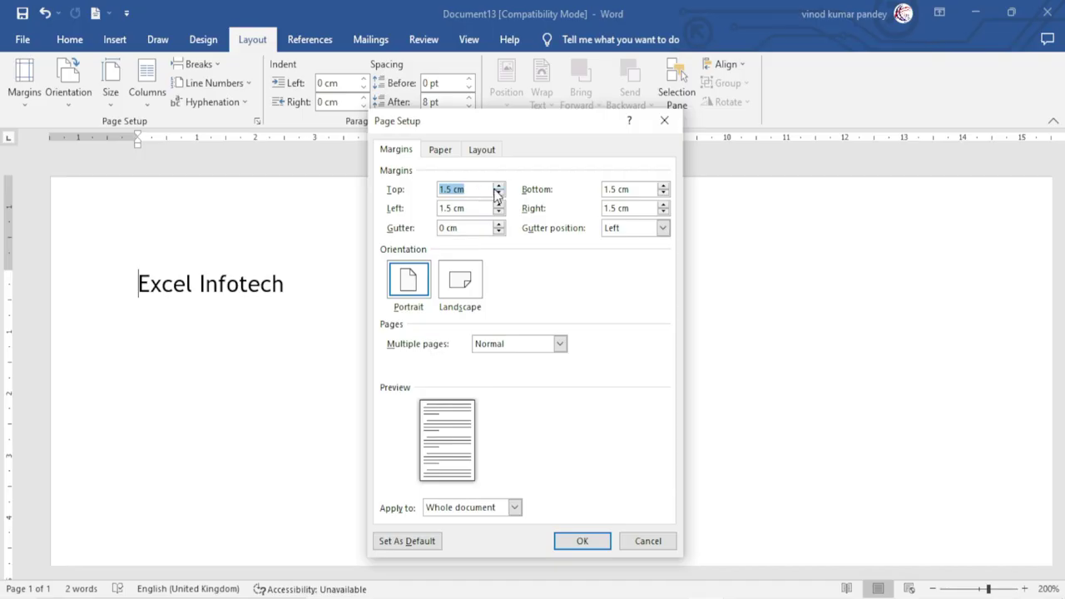
{"action": "left_click", "coordinate": [497, 186]}
{"action": "left_click", "coordinate": [498, 187]}
{"action": "left_click", "coordinate": [497, 187]}
{"action": "left_click", "coordinate": [498, 186]}
{"action": "left_click", "coordinate": [497, 186]}
{"action": "left_click", "coordinate": [498, 186]}
{"action": "left_click", "coordinate": [497, 187]}
{"action": "left_click", "coordinate": [498, 186]}
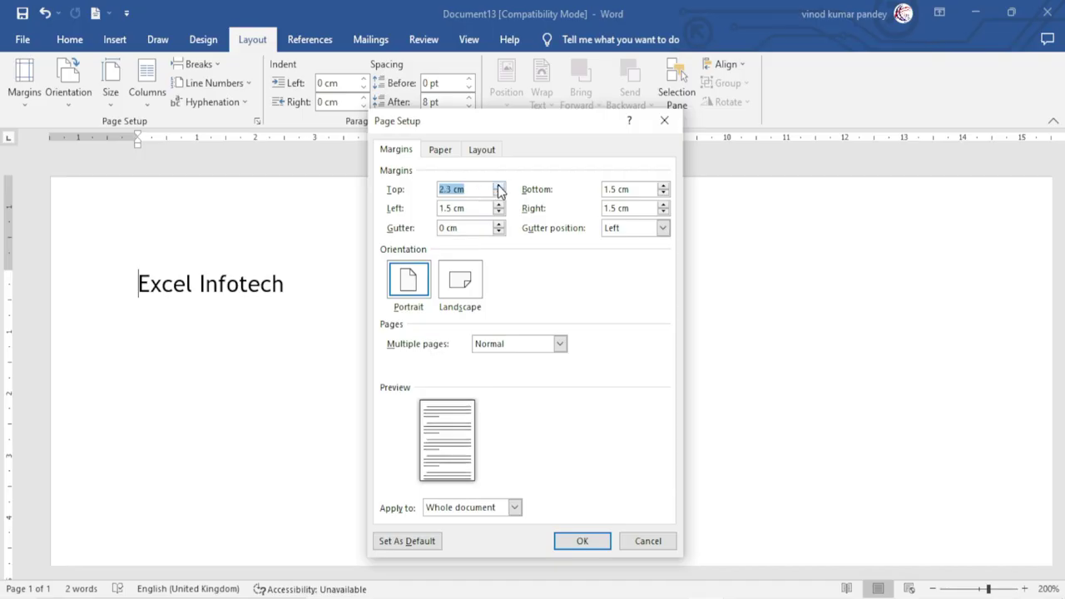
{"action": "left_click", "coordinate": [583, 541]}
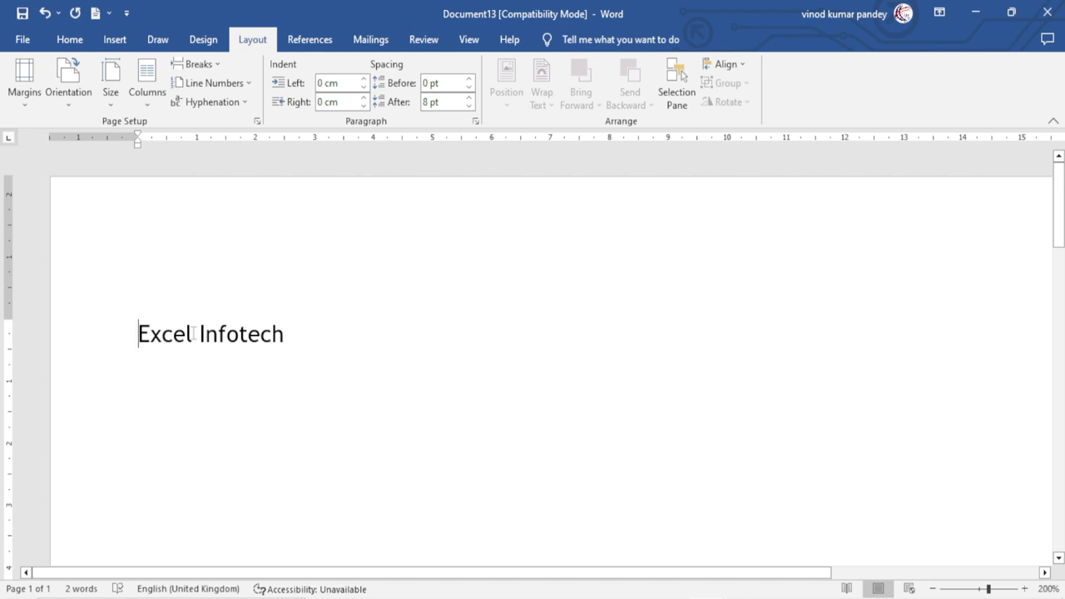
- Dismiss the Margins gallery and show the margin presets for the Computer Tips And Triks document
{"action": "left_click", "coordinate": [23, 98]}
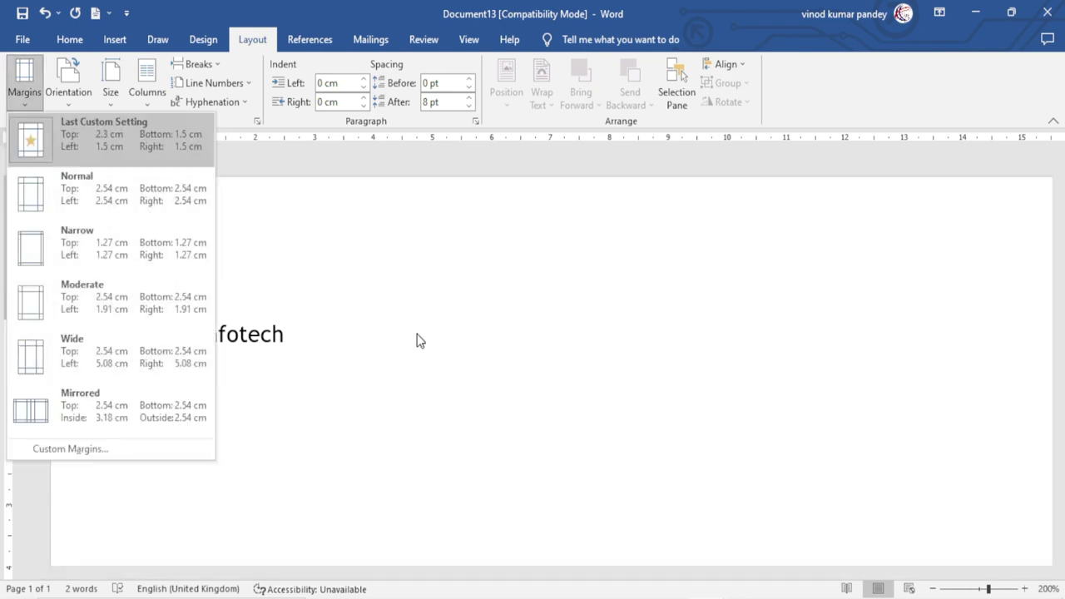
{"action": "key", "text": "Escape"}
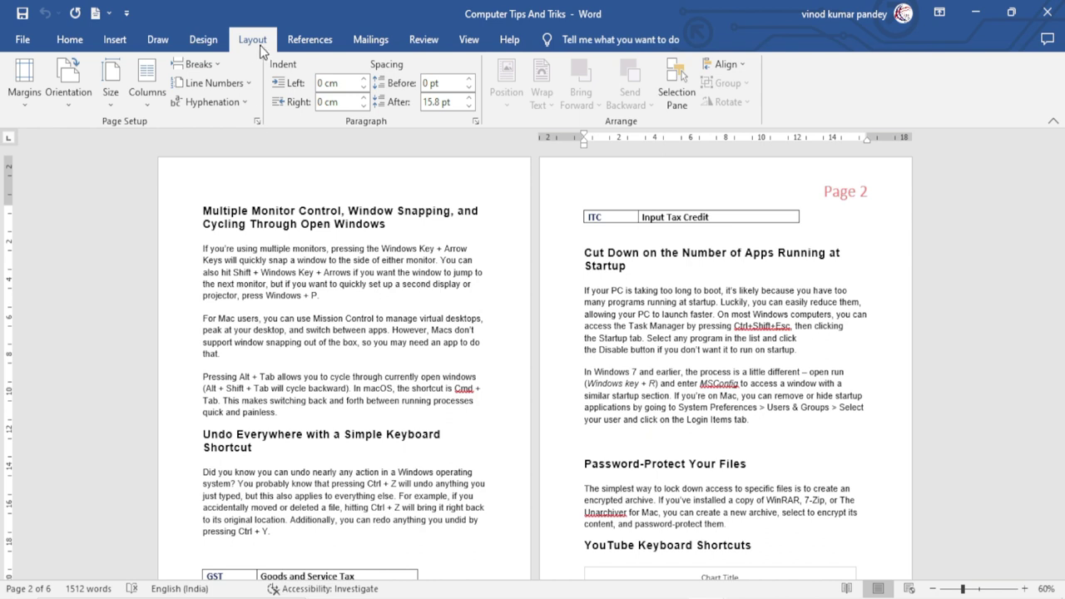
{"action": "left_click", "coordinate": [27, 104]}
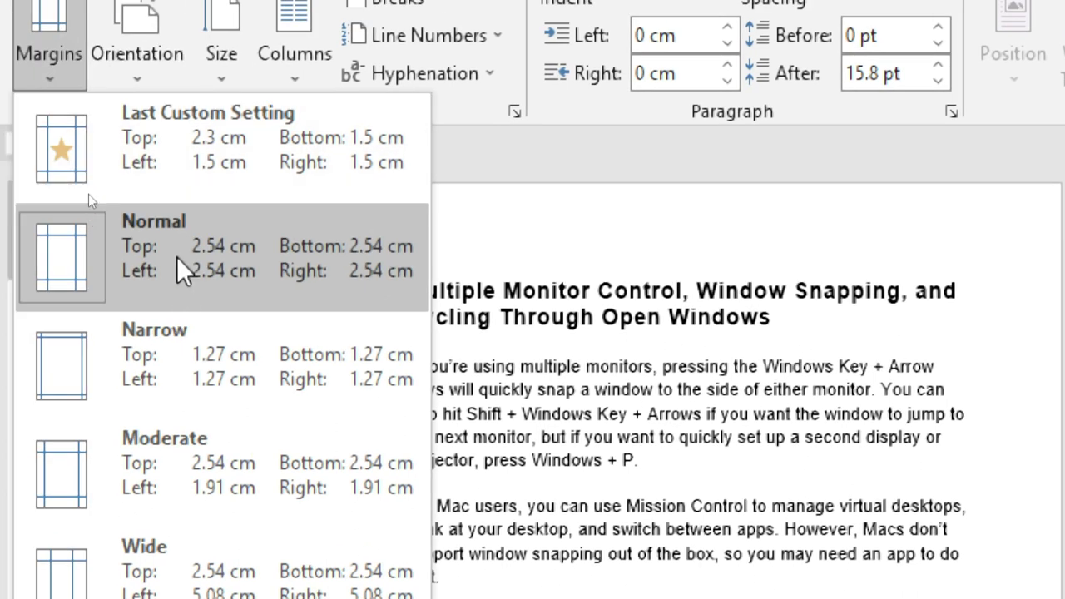
- Apply the Narrow margin preset, then the Wide margin preset
{"action": "left_click", "coordinate": [177, 257]}
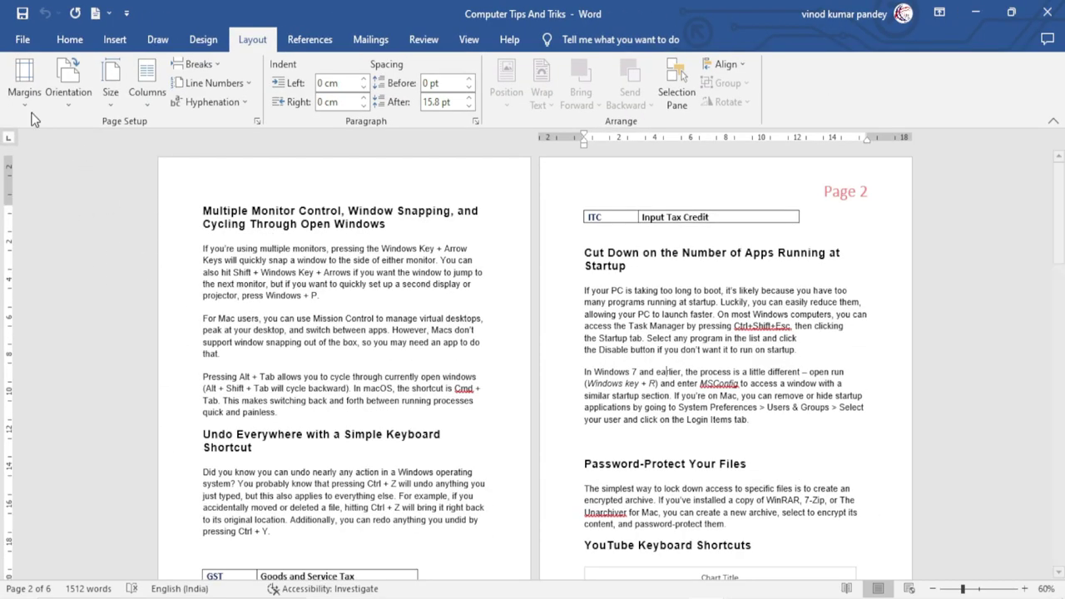
{"action": "left_click", "coordinate": [24, 83]}
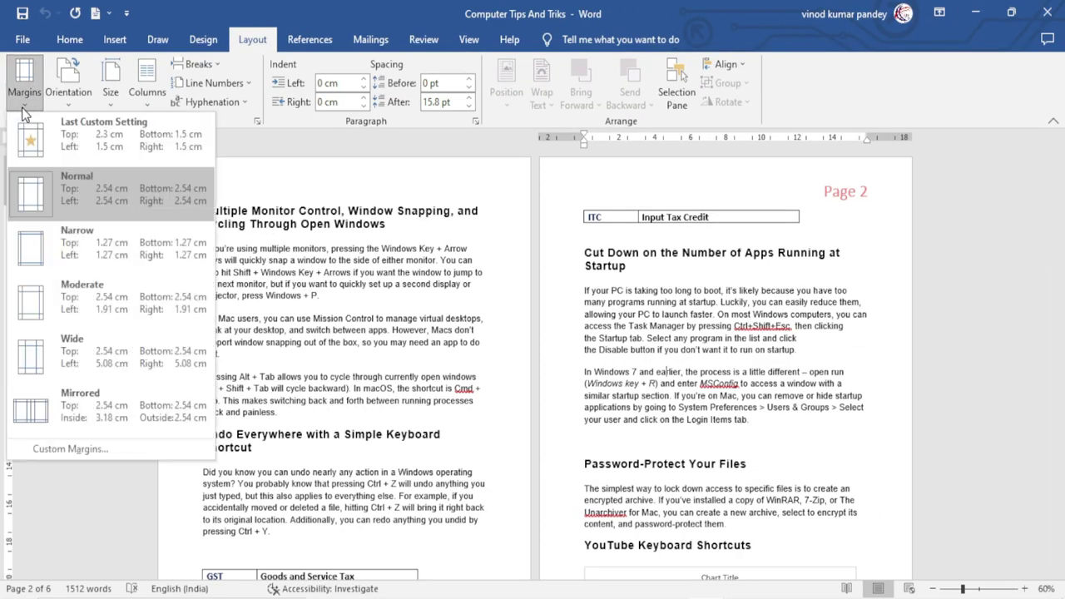
{"action": "left_click", "coordinate": [77, 252]}
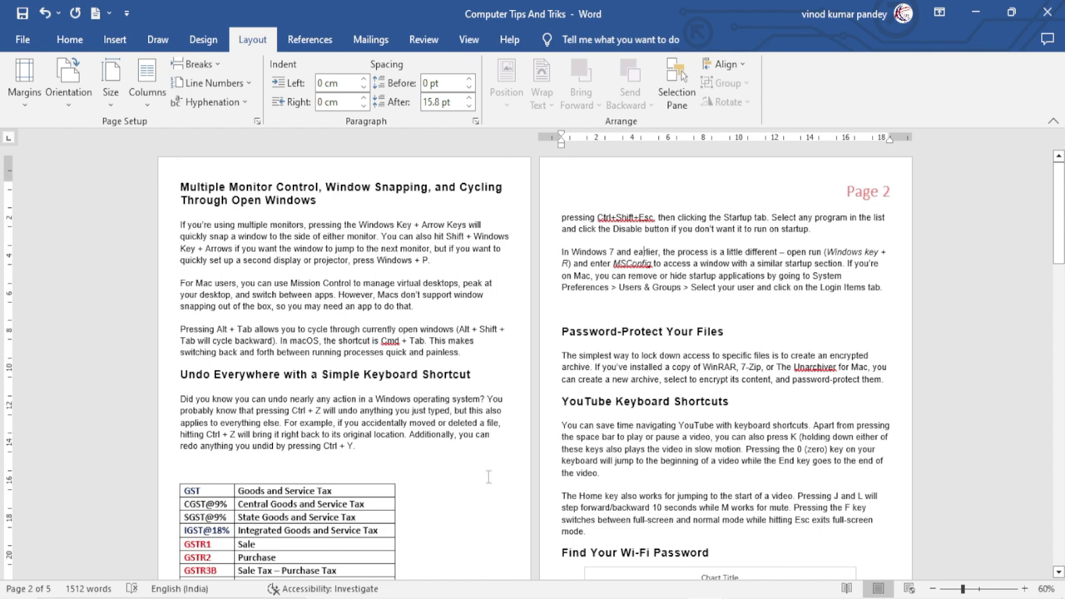
{"action": "left_click", "coordinate": [21, 96]}
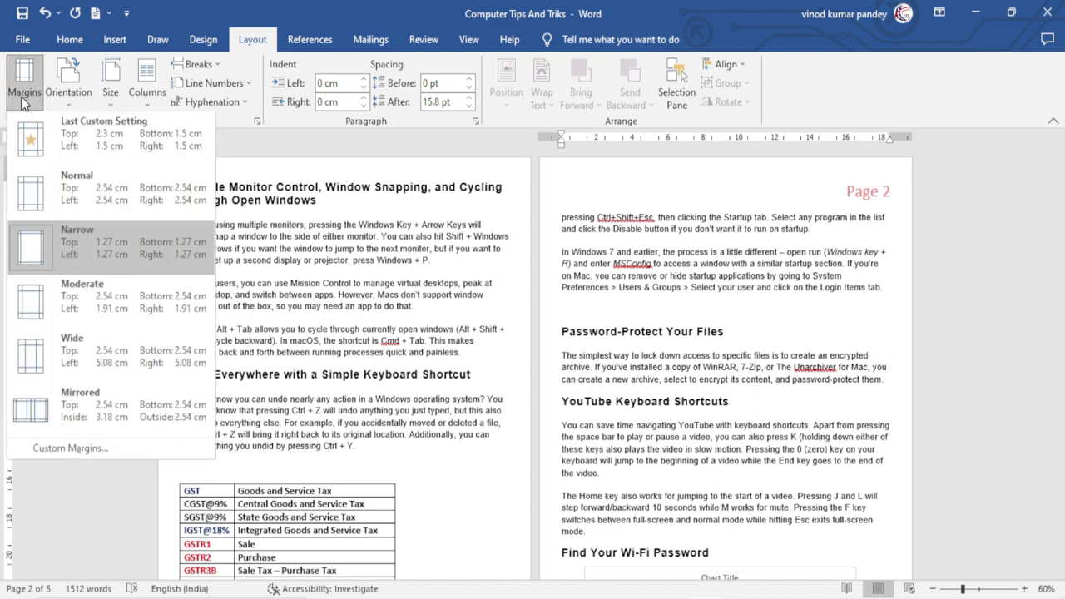
{"action": "left_click", "coordinate": [102, 350]}
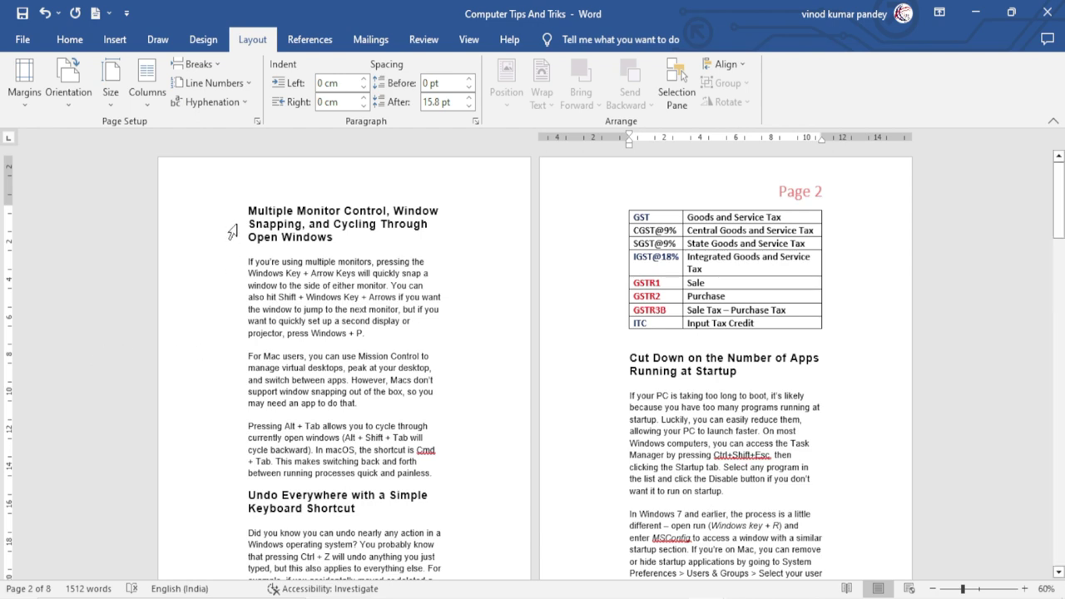
- Put the document back on Normal margins and reopen the Margins gallery
{"action": "left_click", "coordinate": [33, 95]}
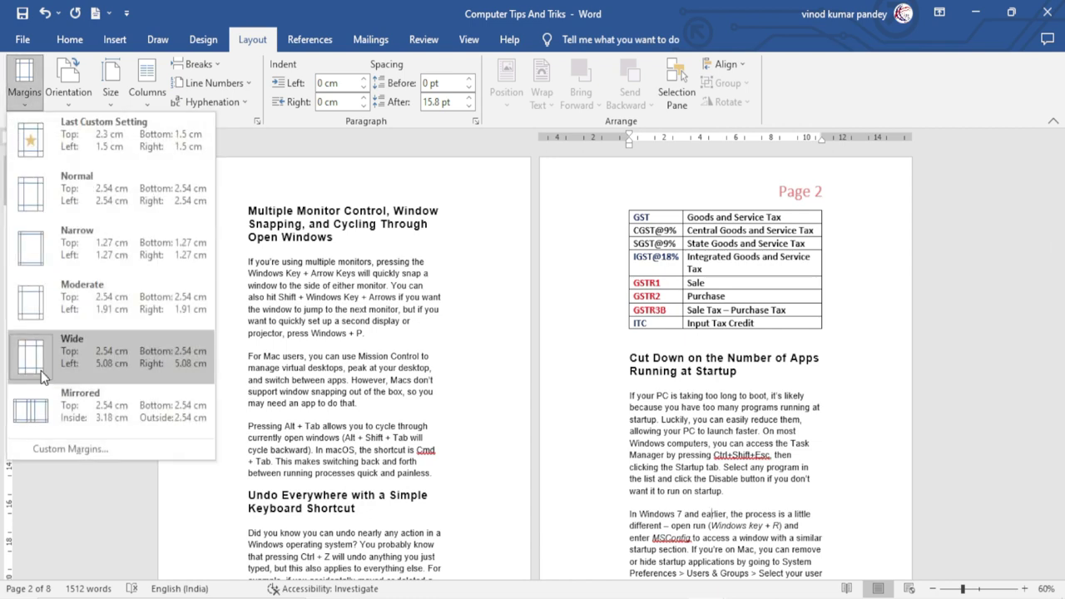
{"action": "left_click", "coordinate": [83, 208]}
{"action": "left_click", "coordinate": [24, 92]}
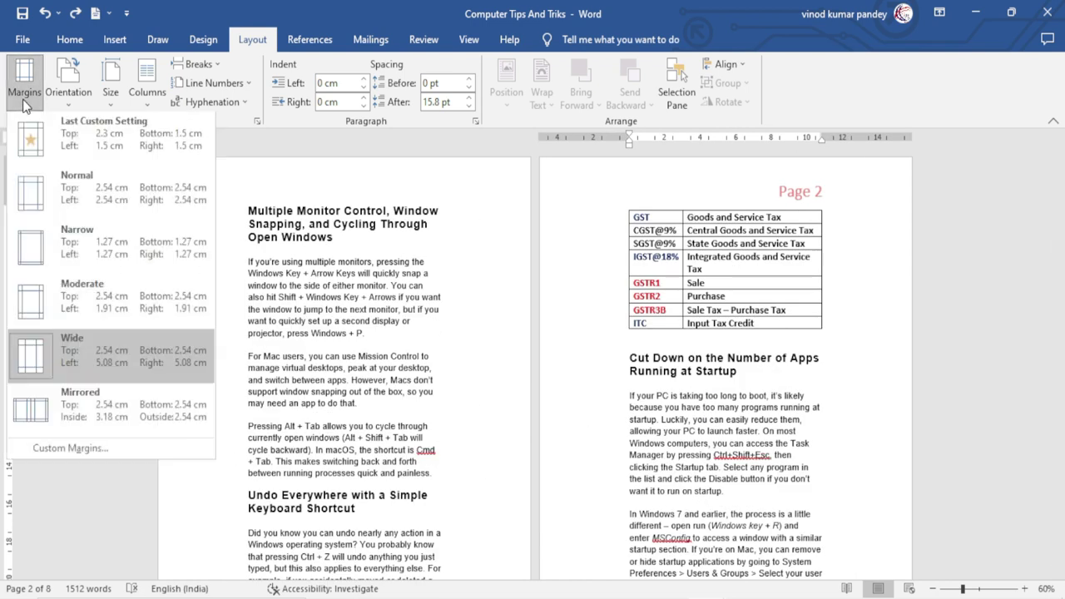
{"action": "left_click", "coordinate": [90, 192]}
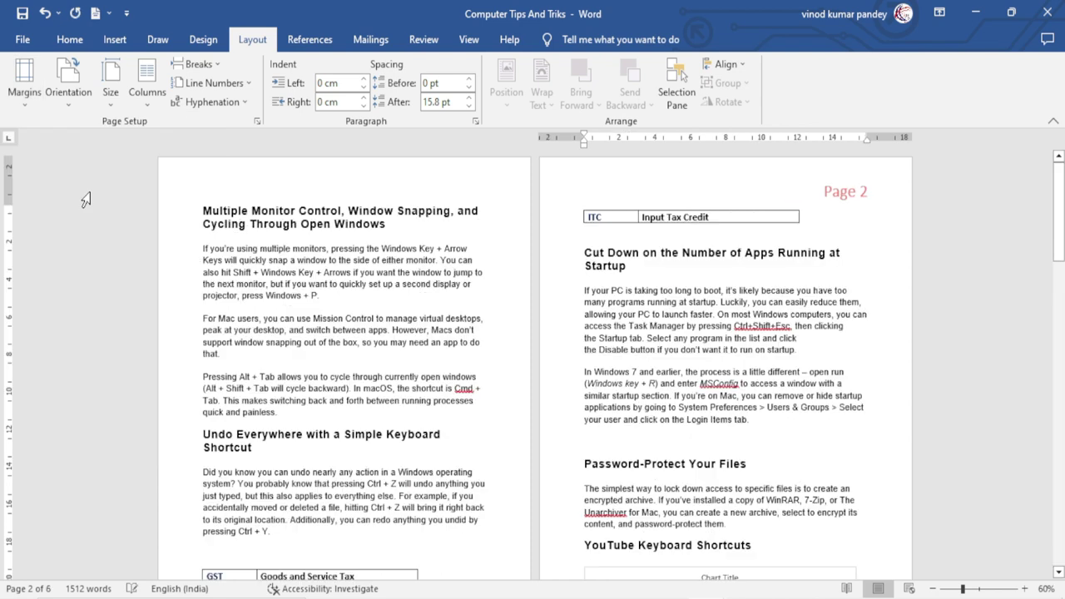
{"action": "left_click", "coordinate": [22, 93]}
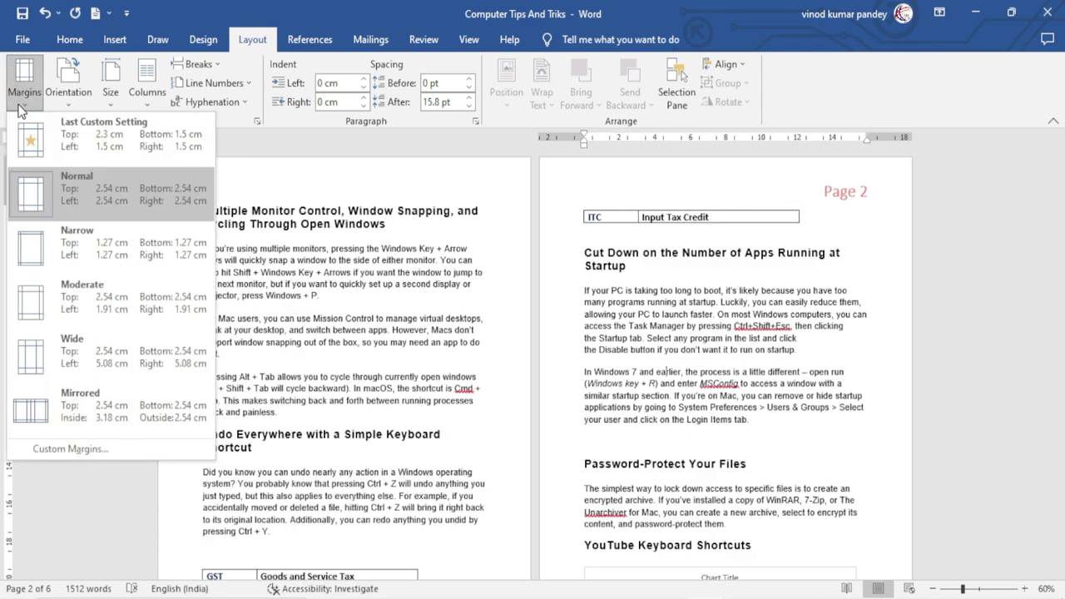
- Set custom margins to 3.5 cm top and bottom, 2.5 cm left and right
{"action": "left_click", "coordinate": [110, 447]}
{"action": "mouse_move", "coordinate": [453, 134]}
{"action": "left_mouse_down"}
{"action": "mouse_move", "coordinate": [663, 132]}
{"action": "mouse_move", "coordinate": [380, 138]}
{"action": "left_mouse_up"}
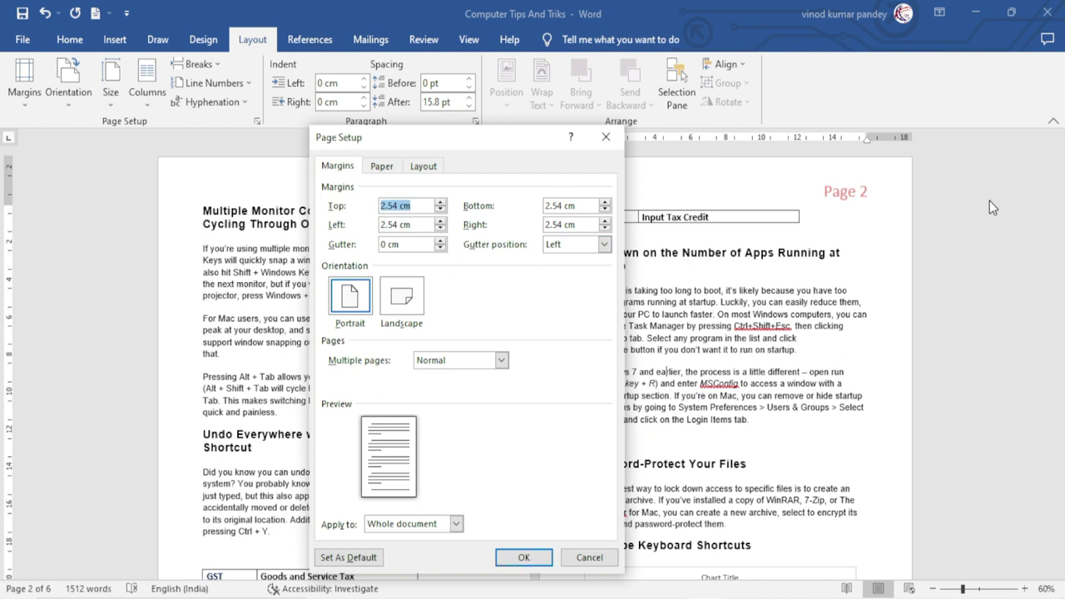
{"action": "type", "text": "3.5"}
{"action": "key", "text": "Tab"}
{"action": "type", "text": "3.5"}
{"action": "key", "text": "Tab"}
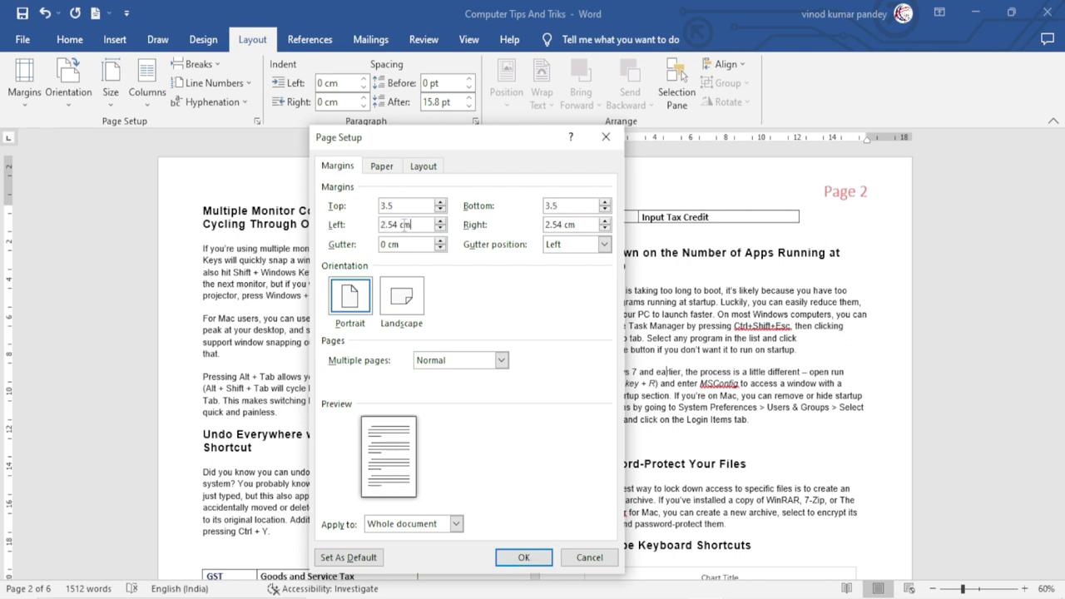
{"action": "type", "text": "2.5"}
{"action": "key", "text": "Tab"}
{"action": "type", "text": "2.5"}
{"action": "left_click", "coordinate": [525, 564]}
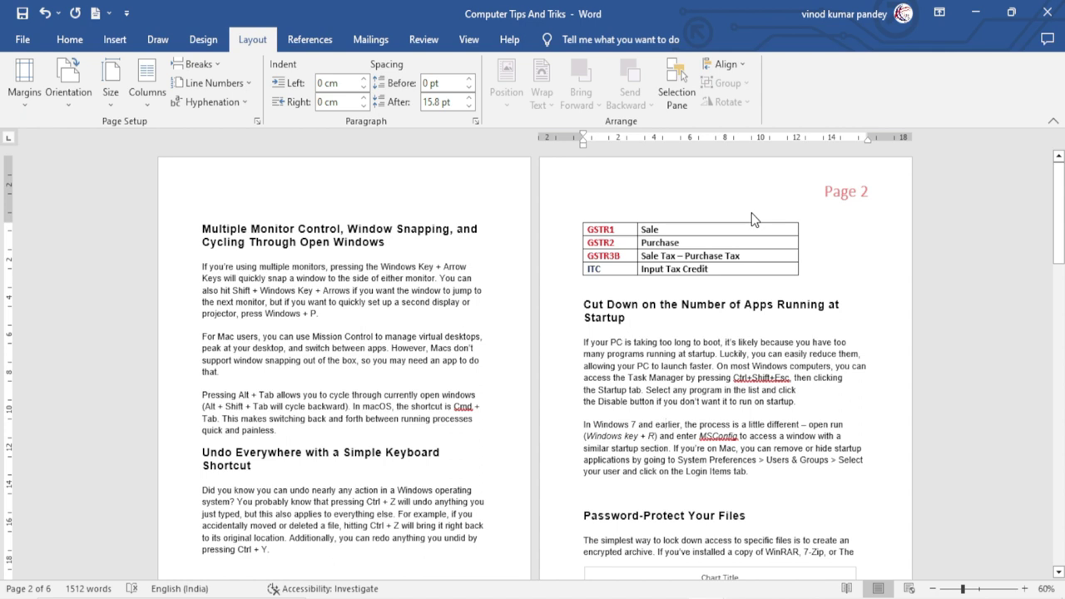
- Reopen the Page Setup dialog with the Alt+P, S, P shortcut
{"action": "key", "text": "alt+p"}
{"action": "key", "text": "s"}
{"action": "key", "text": "p"}
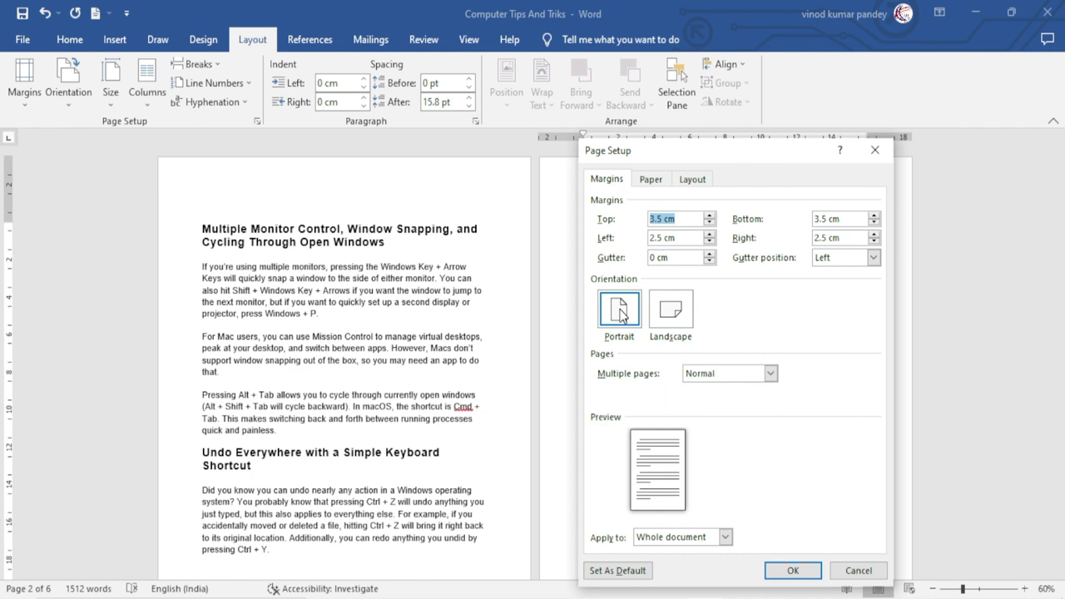
- Switch the pages to landscape, then set them back to portrait via Orientation
{"action": "left_click", "coordinate": [670, 319]}
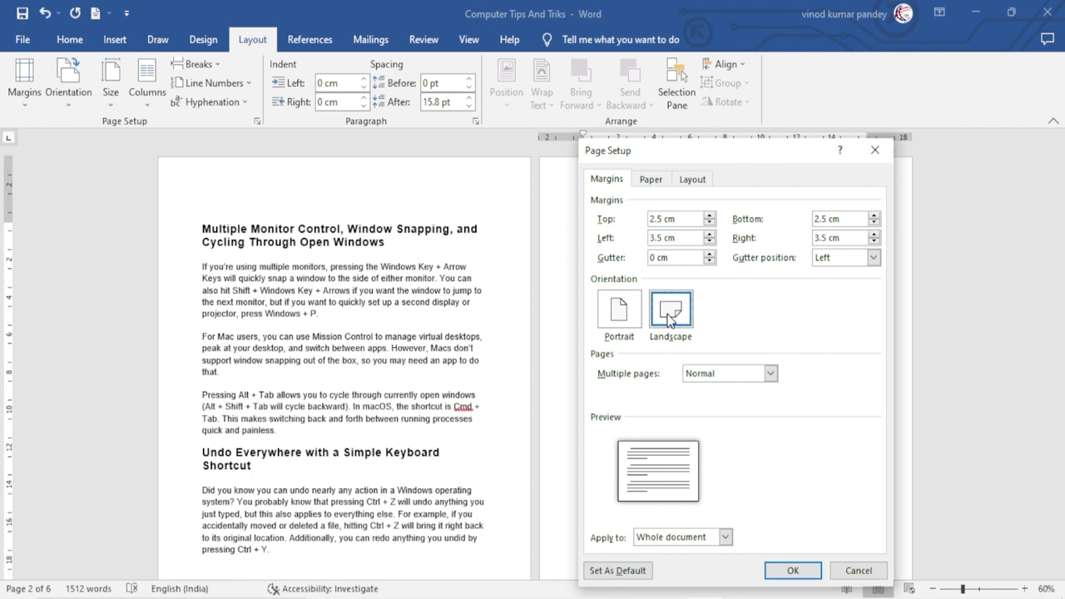
{"action": "left_click", "coordinate": [791, 570]}
{"action": "scroll", "coordinate": [746, 519], "scroll_direction": "up", "scroll_amount": 3}
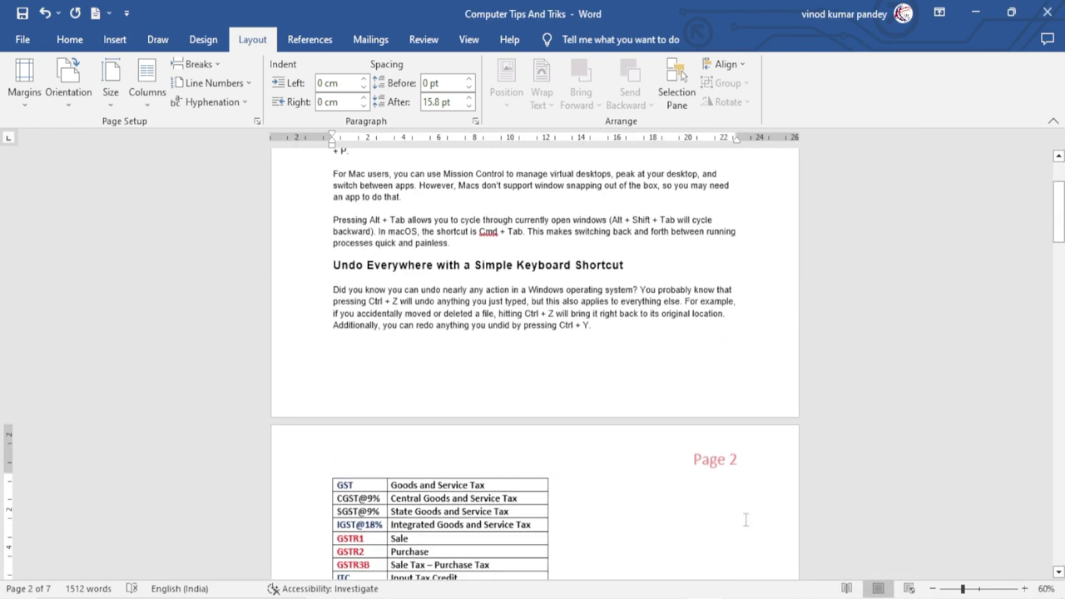
{"action": "scroll", "coordinate": [746, 520], "scroll_direction": "up", "scroll_amount": 3}
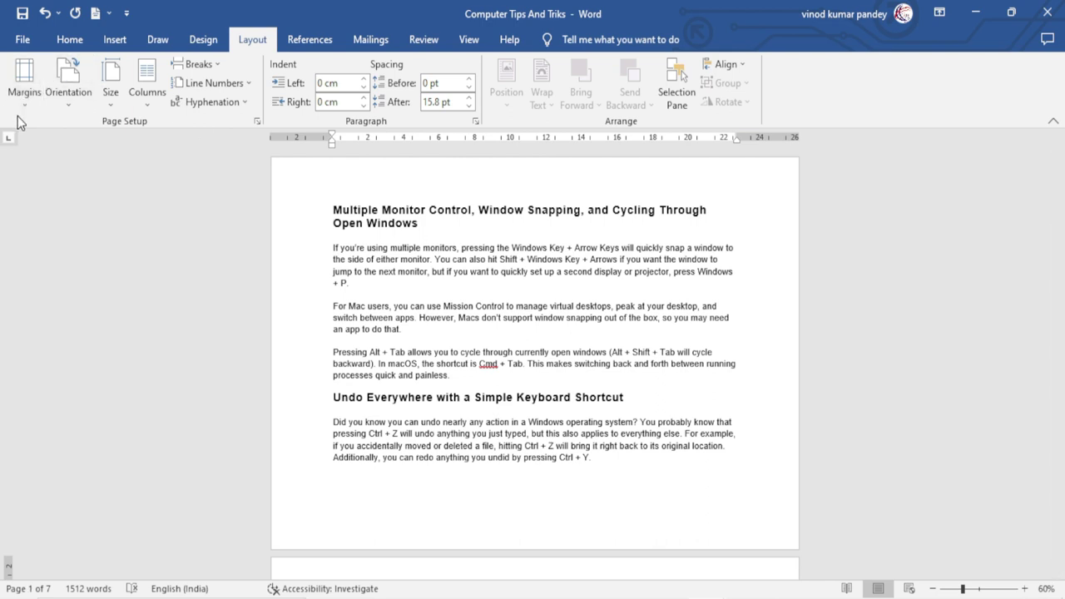
{"action": "left_click", "coordinate": [74, 100]}
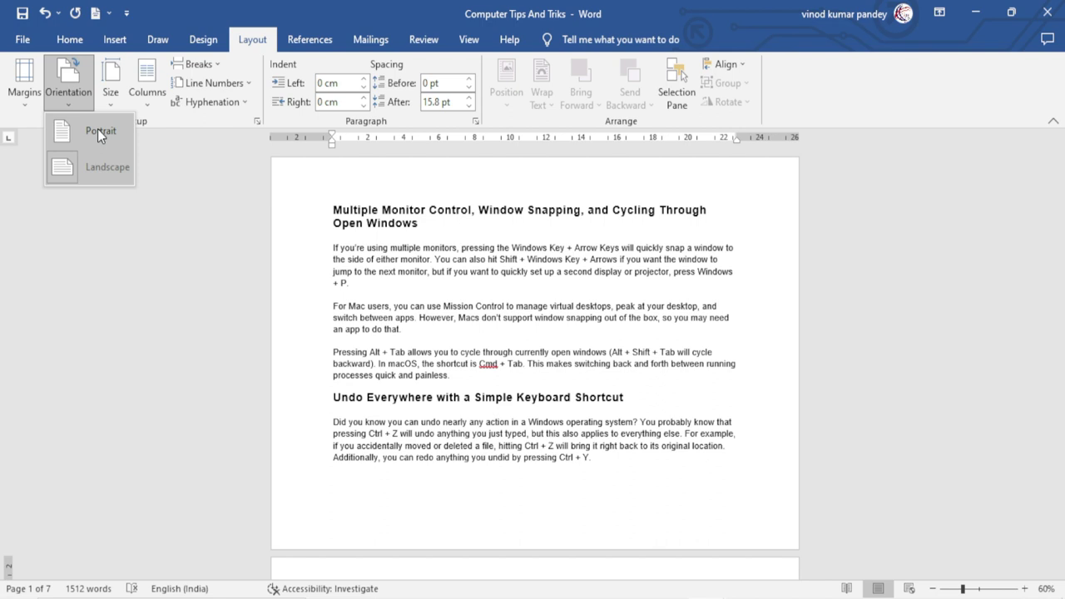
{"action": "left_click", "coordinate": [97, 131]}
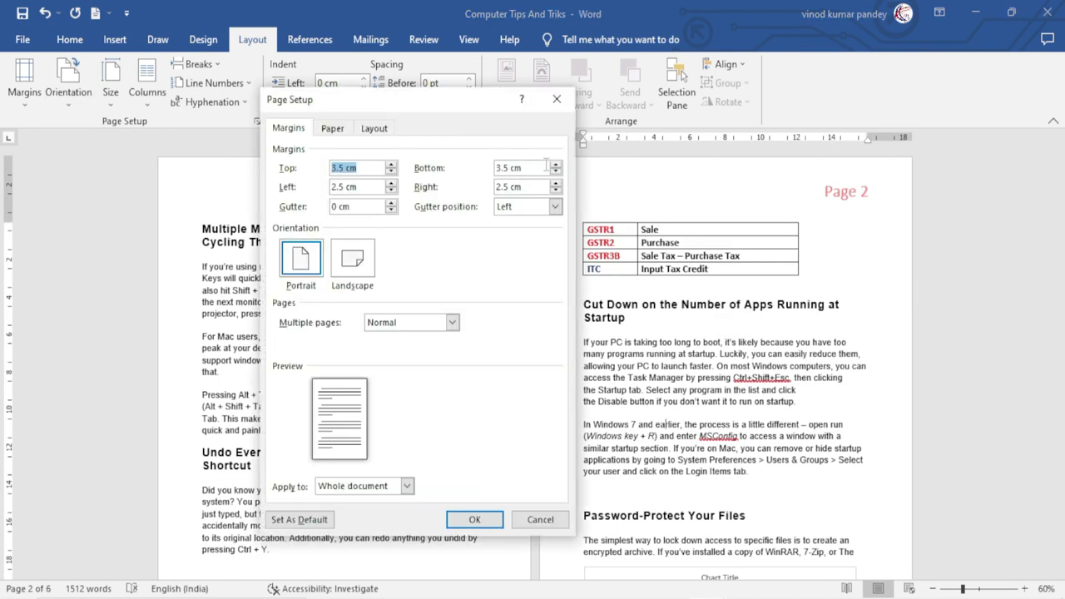
- Widen the gutter to 1.5 cm in Page Setup's Margins tab
{"action": "left_click_drag", "start_coordinate": [408, 100], "coordinate": [682, 121]}
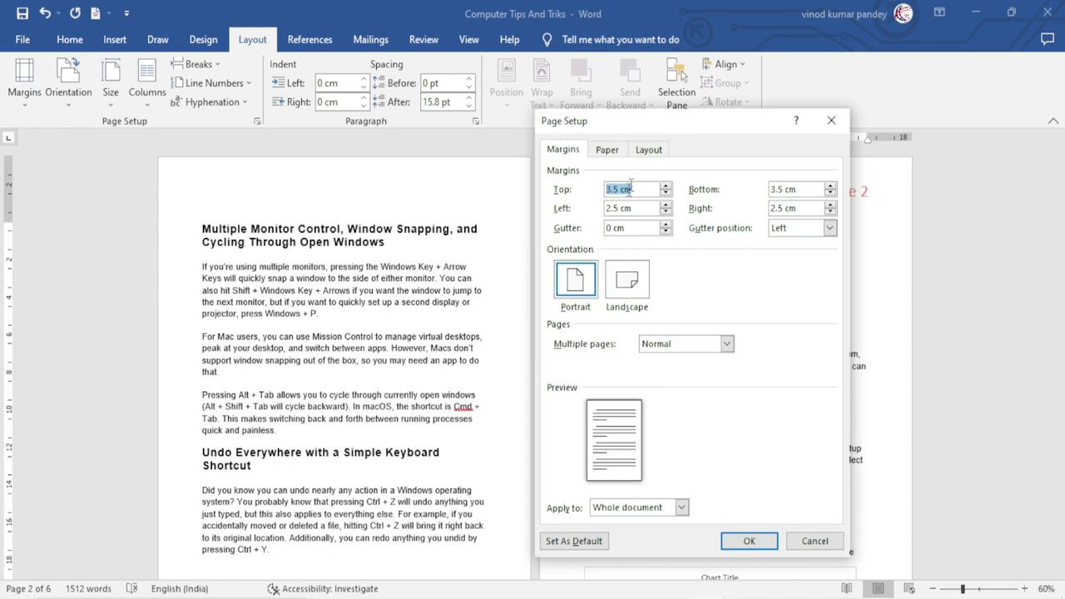
{"action": "left_click_drag", "start_coordinate": [646, 132], "coordinate": [444, 119]}
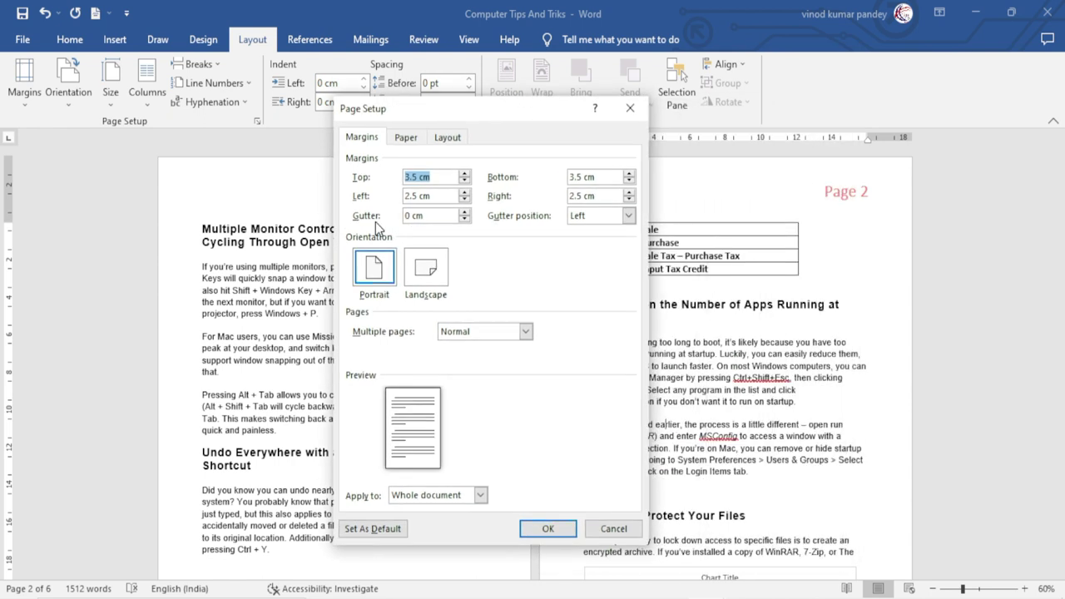
{"action": "left_click", "coordinate": [464, 211]}
{"action": "left_click", "coordinate": [465, 211]}
{"action": "left_click", "coordinate": [465, 212]}
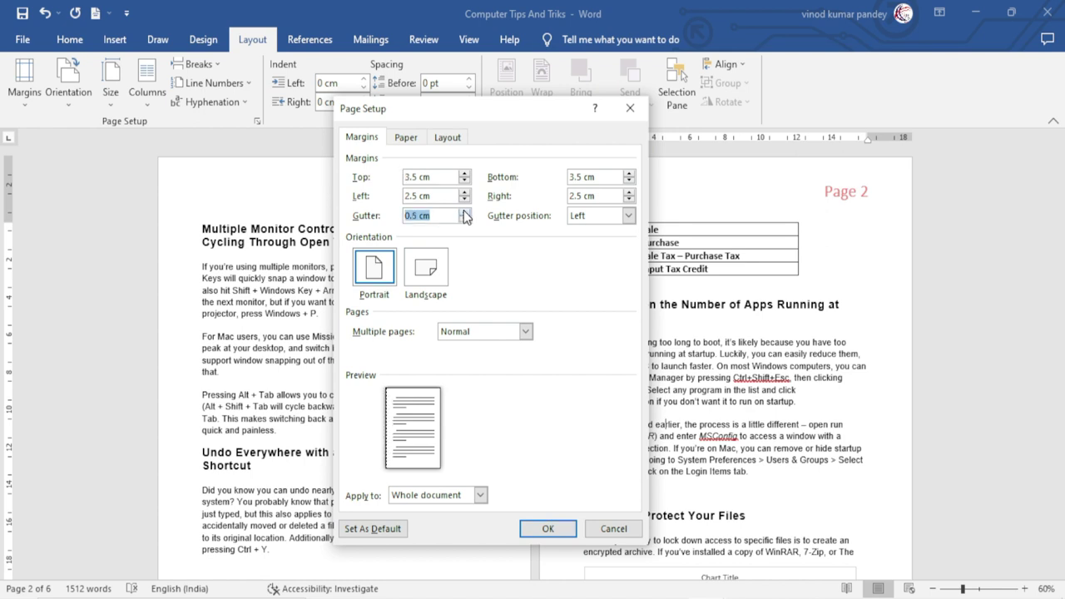
{"action": "left_click", "coordinate": [465, 211]}
{"action": "left_click", "coordinate": [464, 211]}
{"action": "left_click", "coordinate": [464, 212]}
{"action": "left_click", "coordinate": [464, 211]}
{"action": "left_click", "coordinate": [464, 211]}
{"action": "left_click", "coordinate": [464, 211]}
- Try a top gutter, return it to the left, then toggle Landscape and Portrait
{"action": "left_click", "coordinate": [629, 216]}
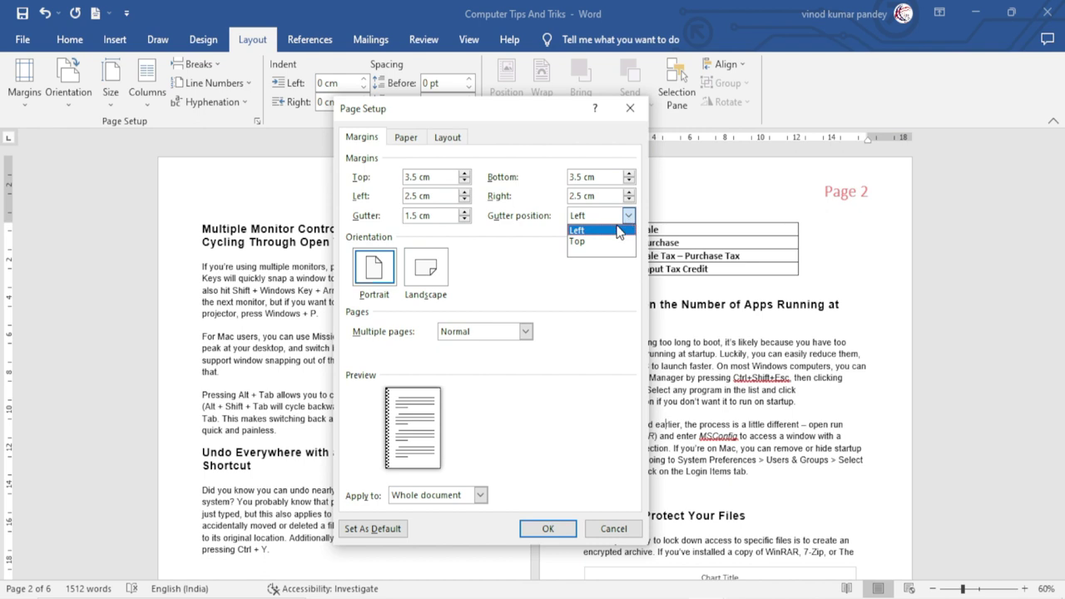
{"action": "left_click", "coordinate": [598, 241]}
{"action": "left_click", "coordinate": [629, 216]}
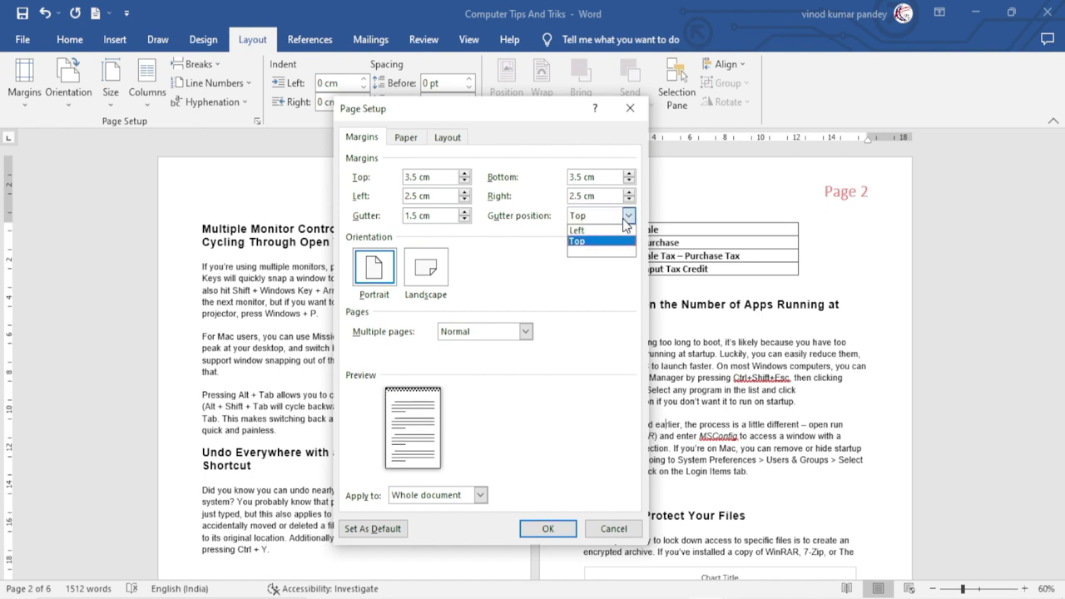
{"action": "left_click", "coordinate": [584, 231]}
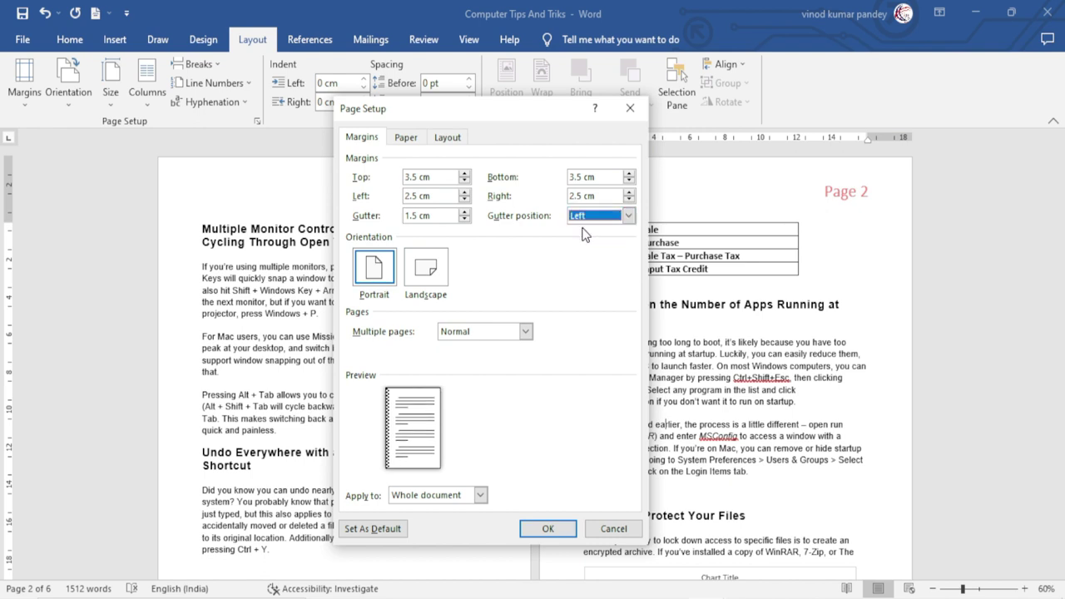
{"action": "left_click", "coordinate": [428, 270]}
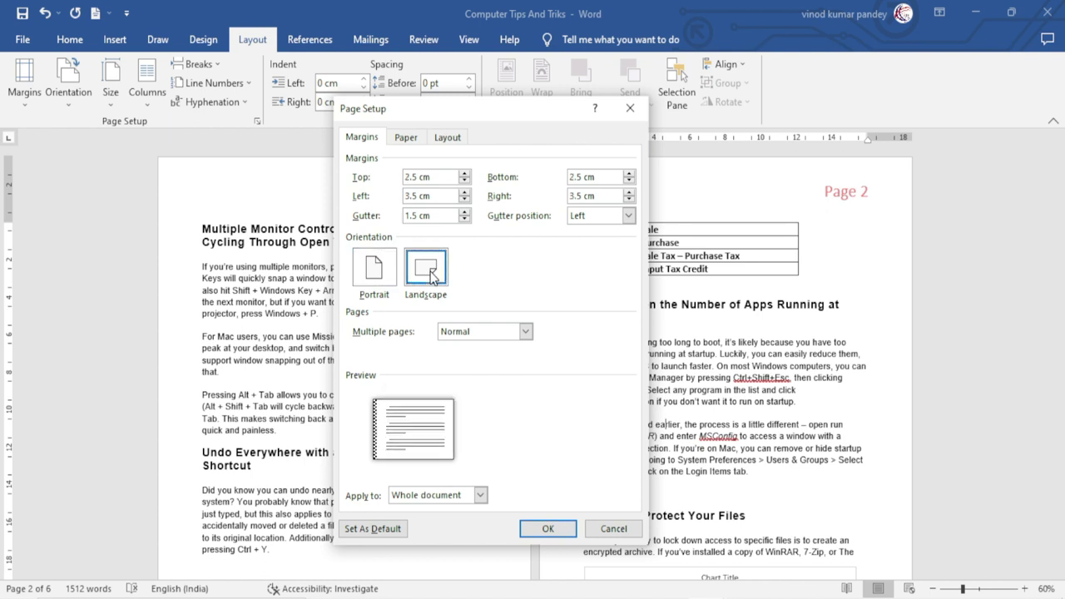
{"action": "left_click", "coordinate": [385, 270]}
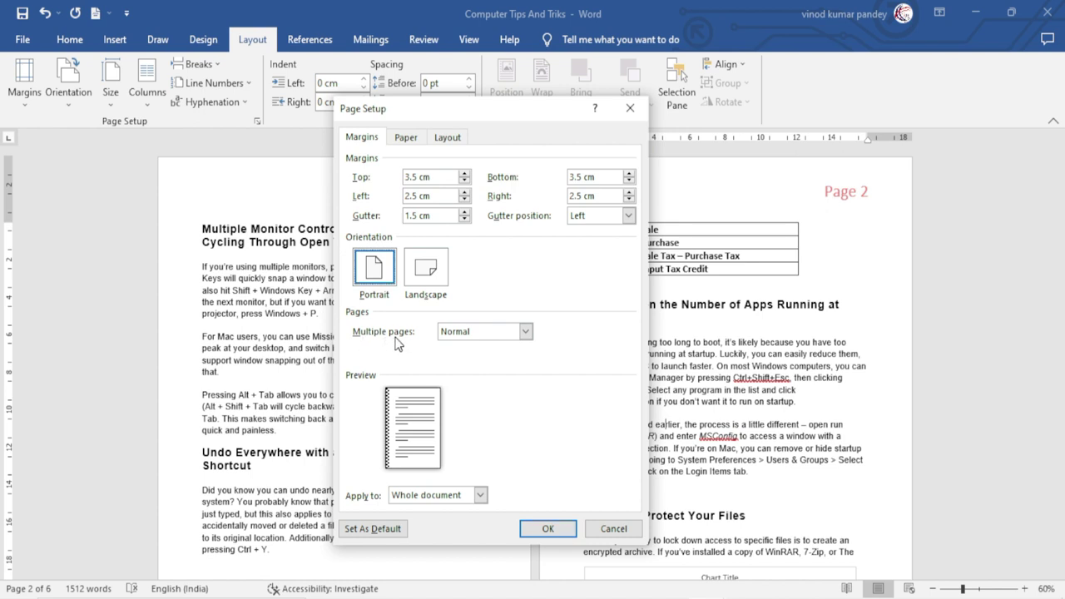
- Try Mirror margins and 2 pages per sheet, then settle on a portrait Book fold
{"action": "left_click", "coordinate": [526, 332]}
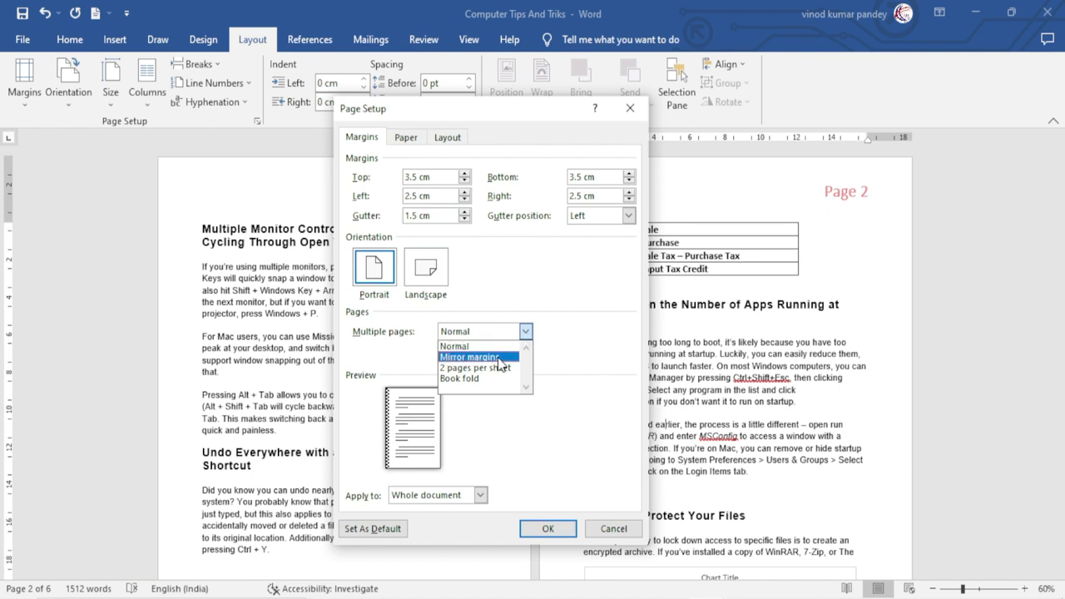
{"action": "left_click", "coordinate": [499, 357]}
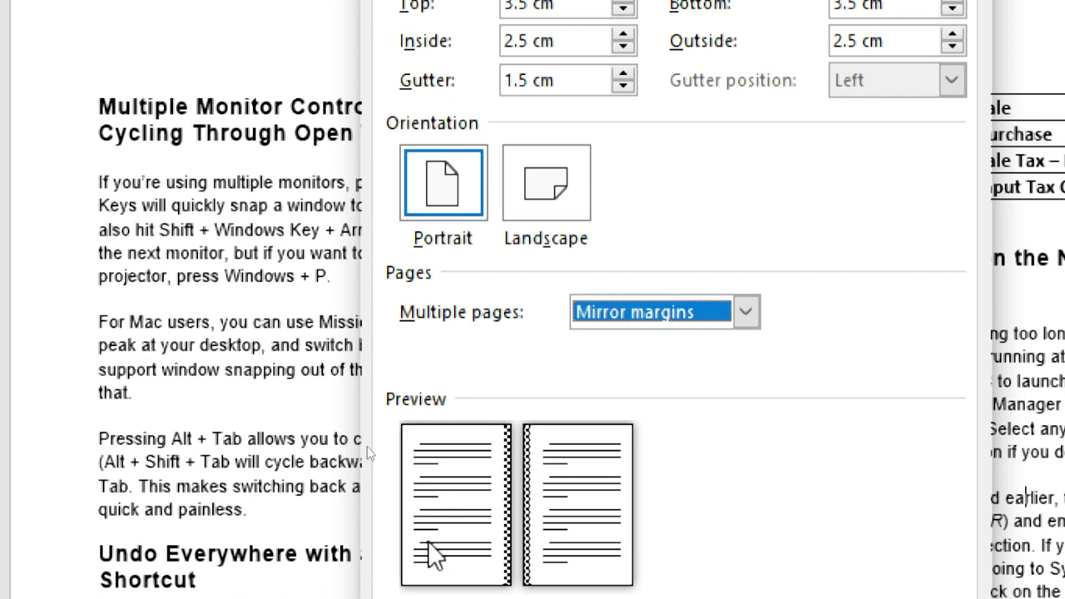
{"action": "left_click", "coordinate": [653, 313]}
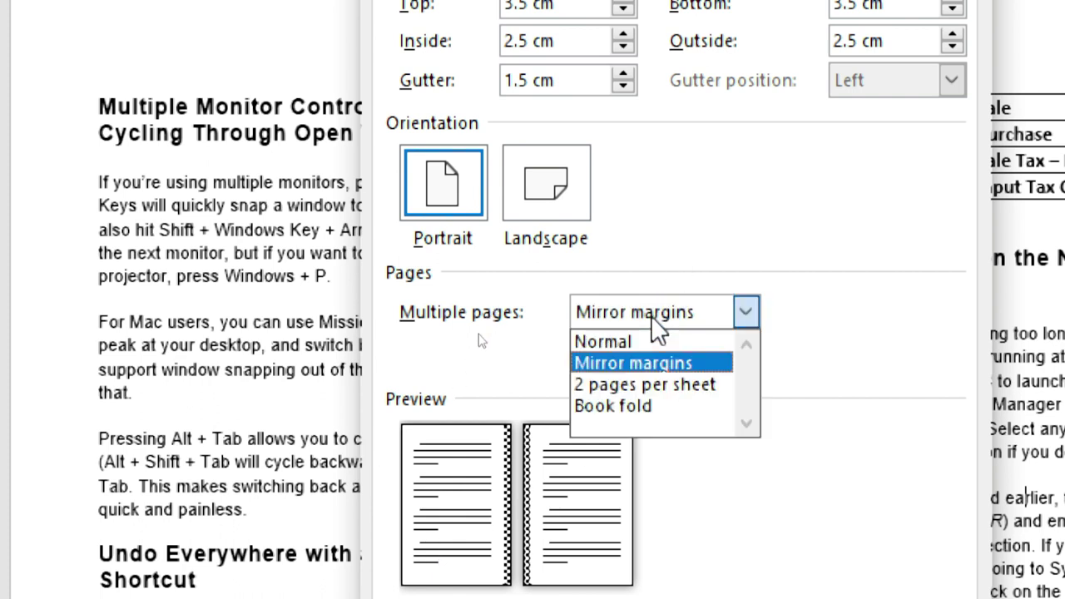
{"action": "left_click", "coordinate": [693, 403]}
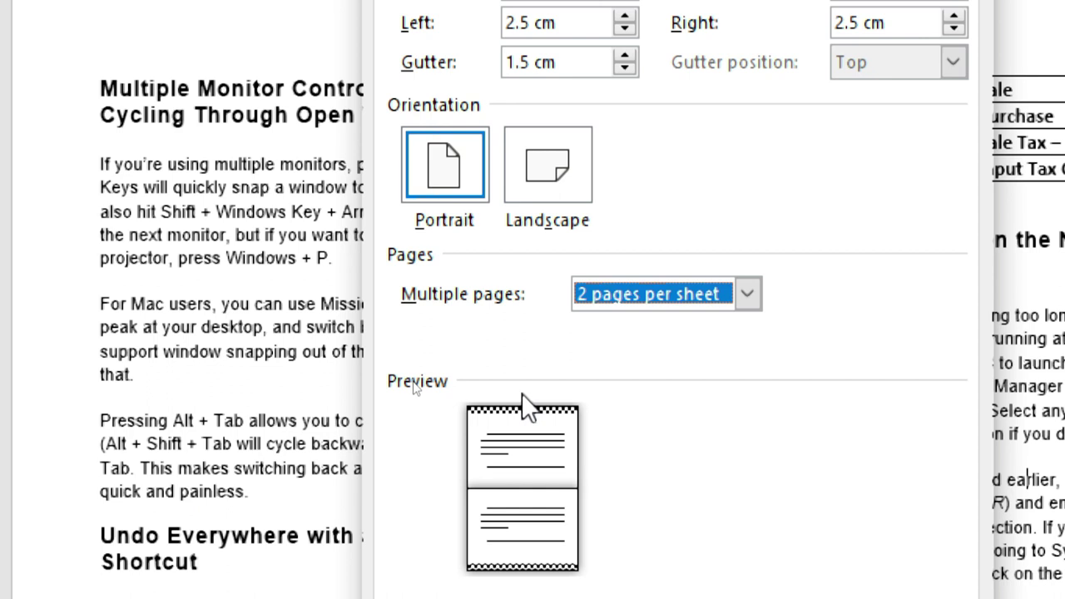
{"action": "left_click", "coordinate": [630, 301]}
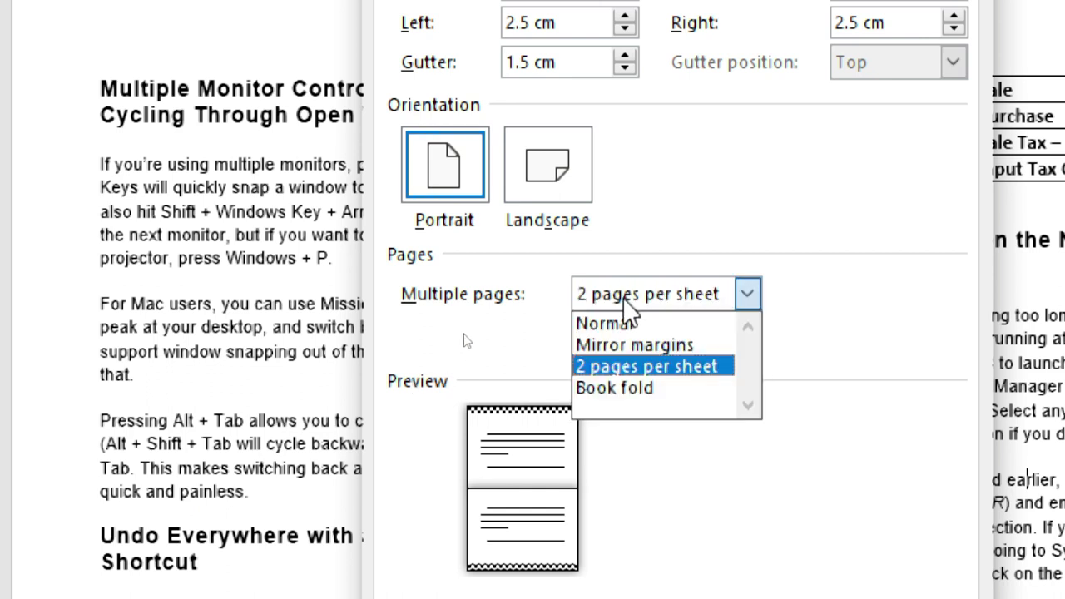
{"action": "left_click", "coordinate": [647, 387]}
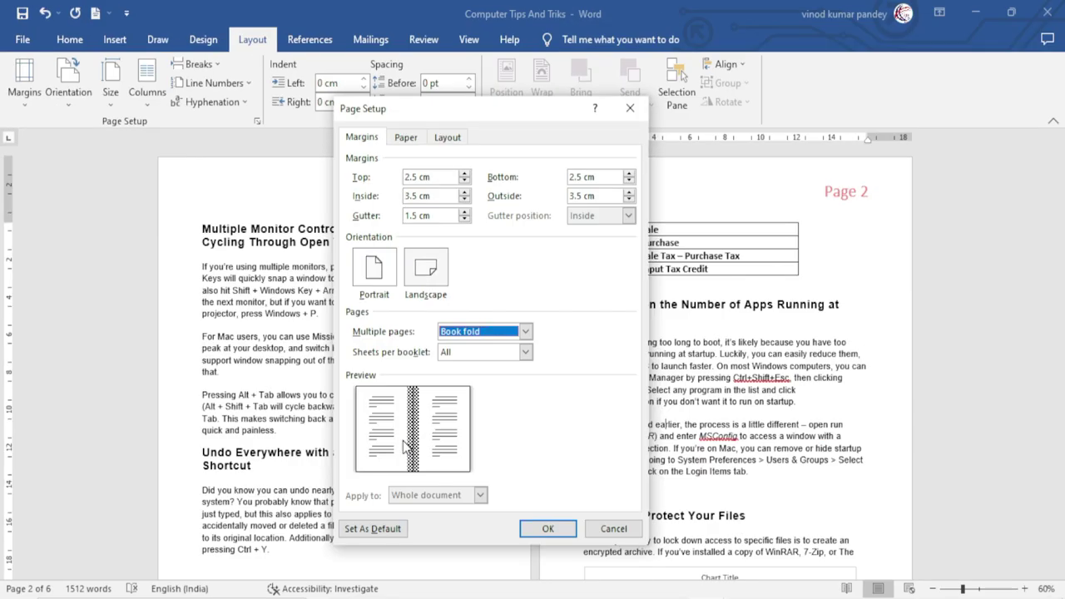
{"action": "left_click", "coordinate": [405, 447]}
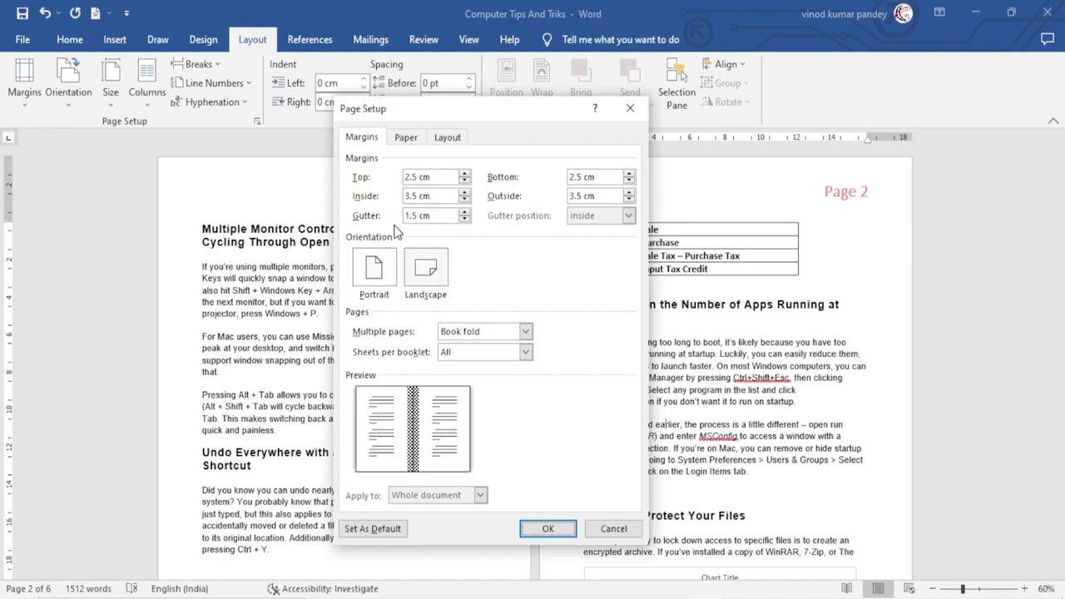
{"action": "left_click", "coordinate": [376, 268]}
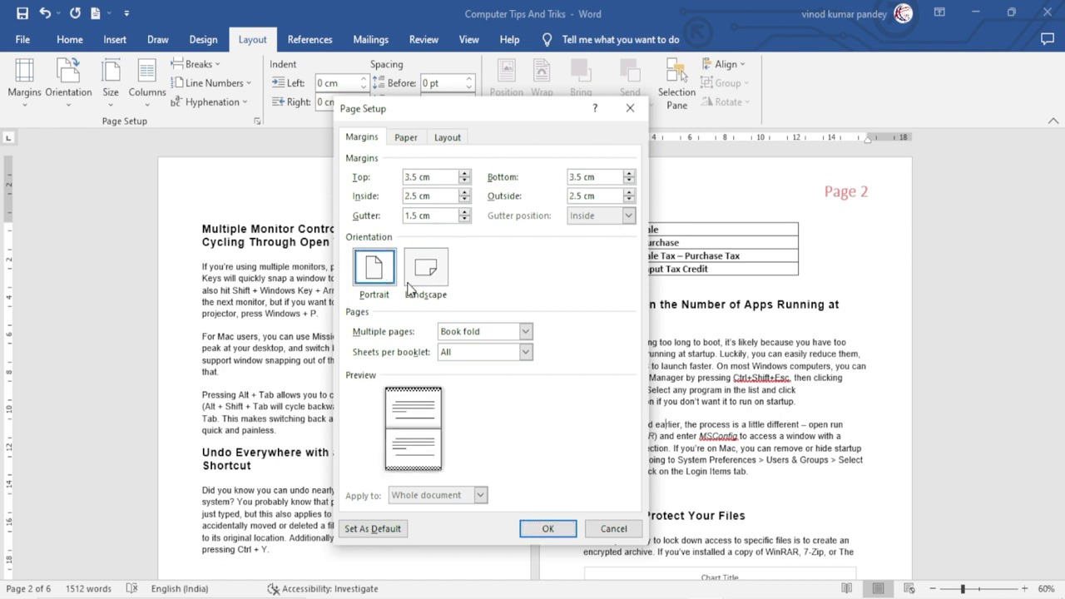
- Set Multiple pages back to Normal and confirm Set As Default for the Normal template
{"action": "left_click", "coordinate": [463, 331]}
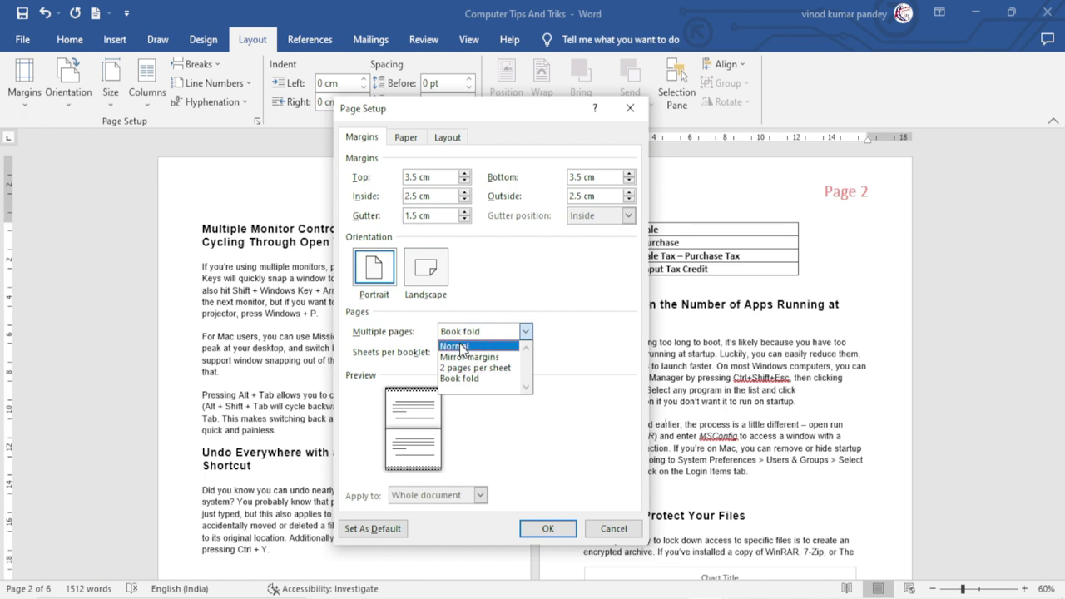
{"action": "left_click", "coordinate": [462, 348]}
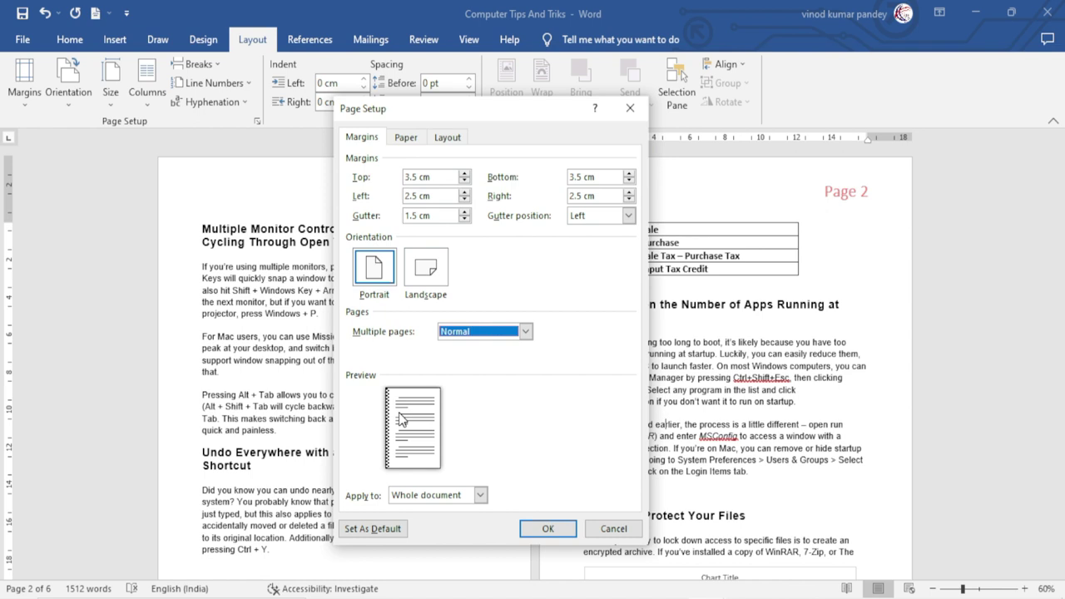
{"action": "left_click", "coordinate": [371, 530]}
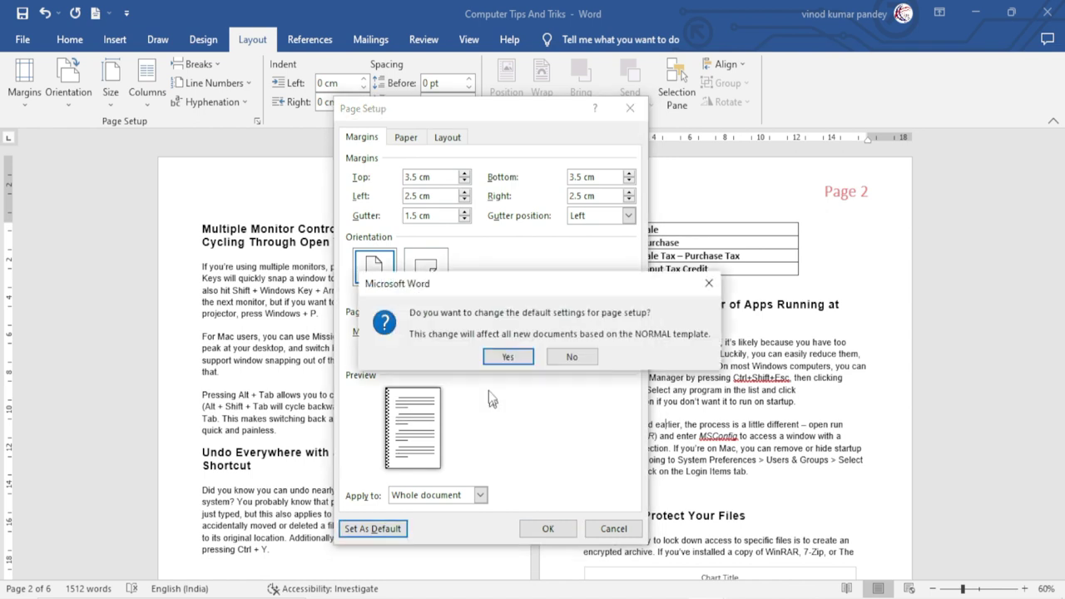
{"action": "left_click_drag", "start_coordinate": [501, 288], "coordinate": [491, 251]}
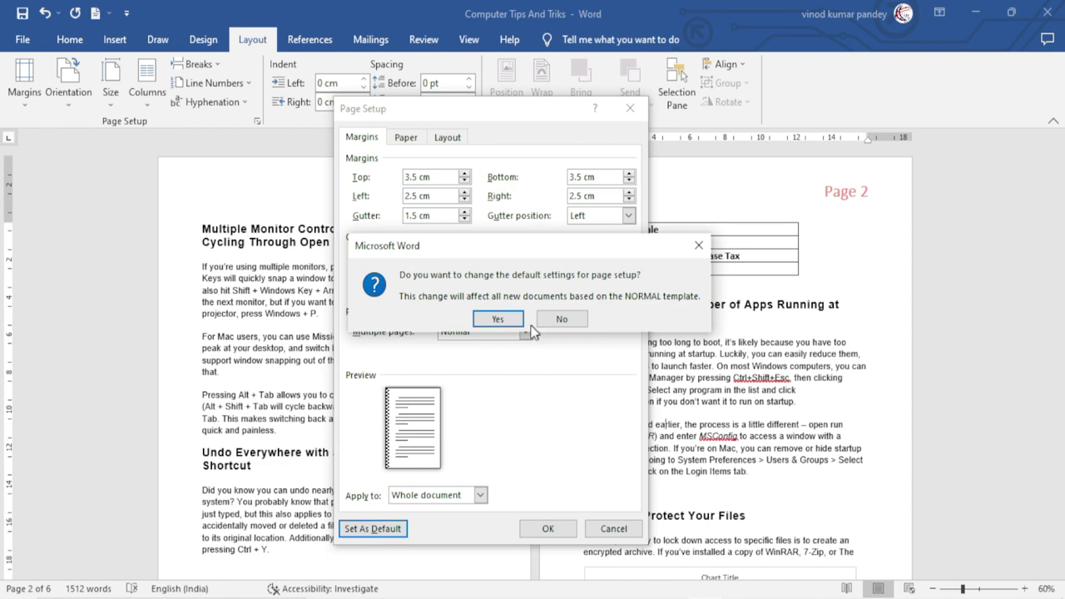
{"action": "left_click", "coordinate": [498, 320]}
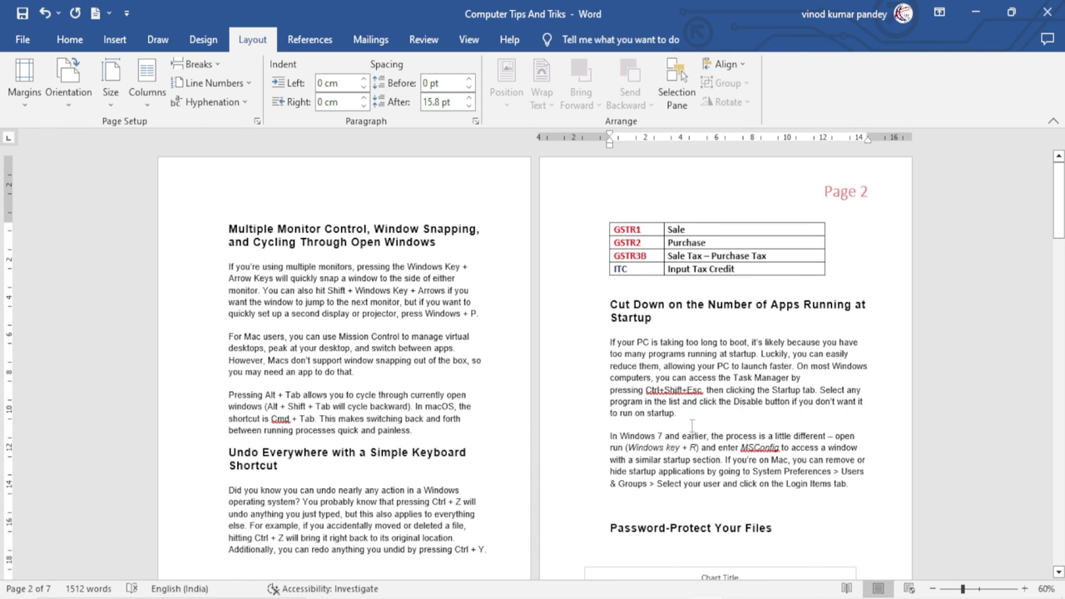
- Create a new blank document, Document14, and zoom out to about 120%
{"action": "left_click", "coordinate": [691, 427]}
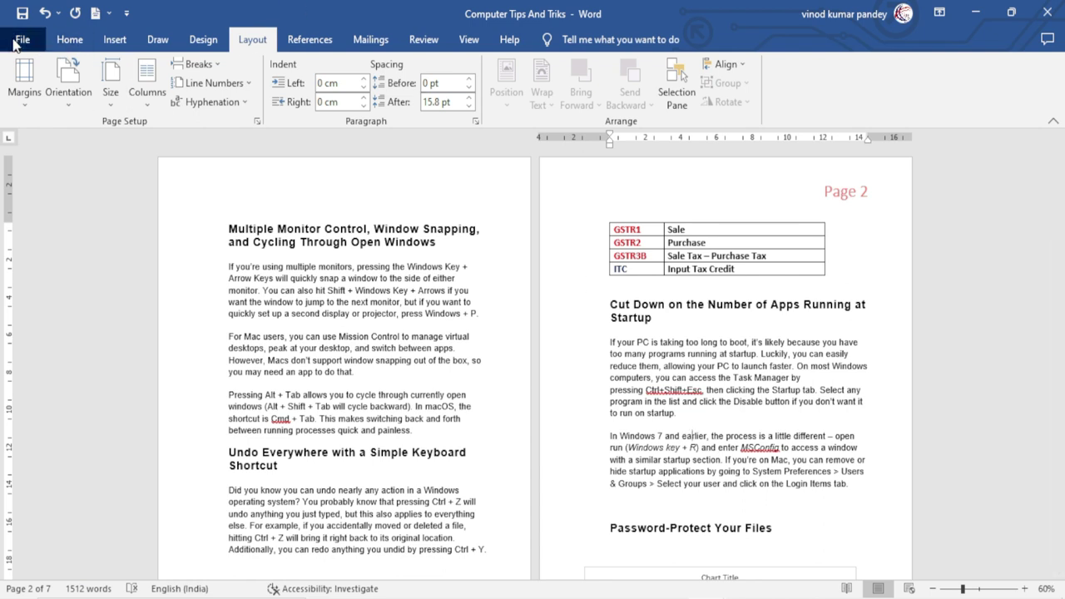
{"action": "left_click", "coordinate": [20, 40]}
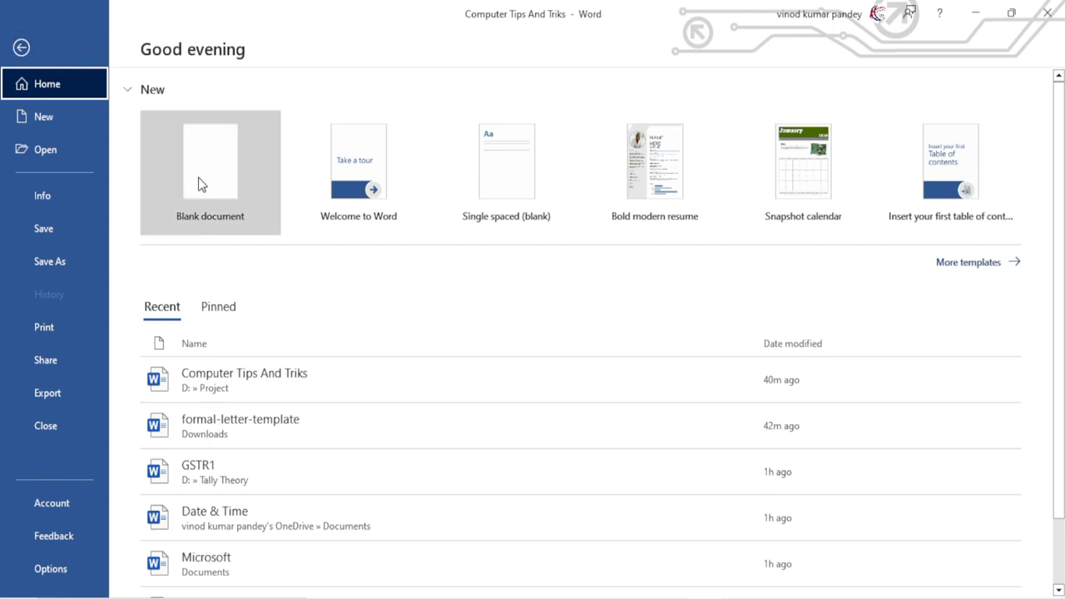
{"action": "key", "text": "Escape"}
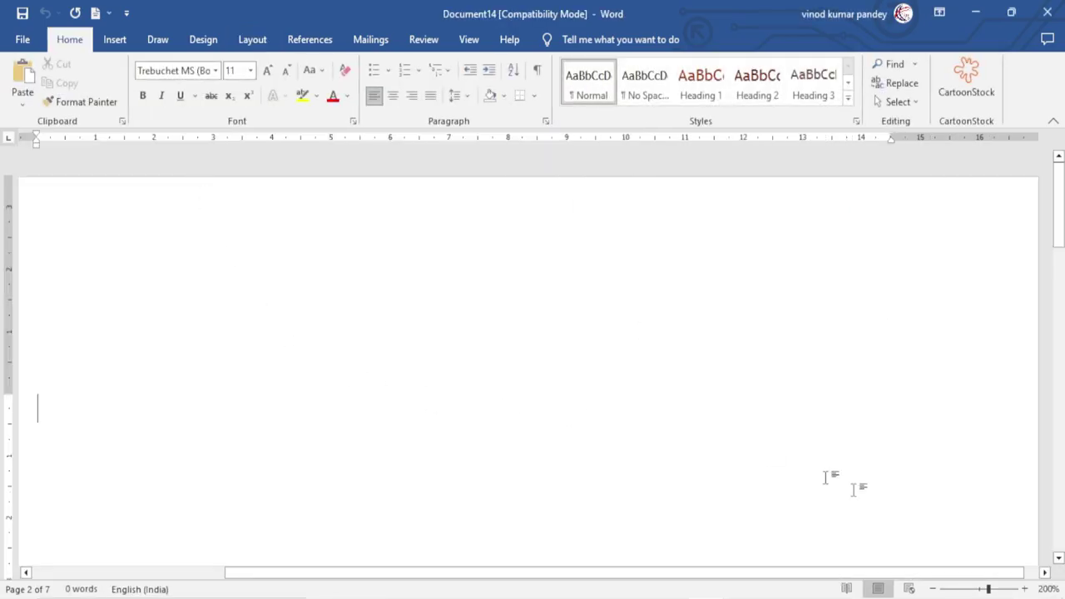
{"action": "left_click", "coordinate": [932, 589]}
{"action": "left_click", "coordinate": [932, 589]}
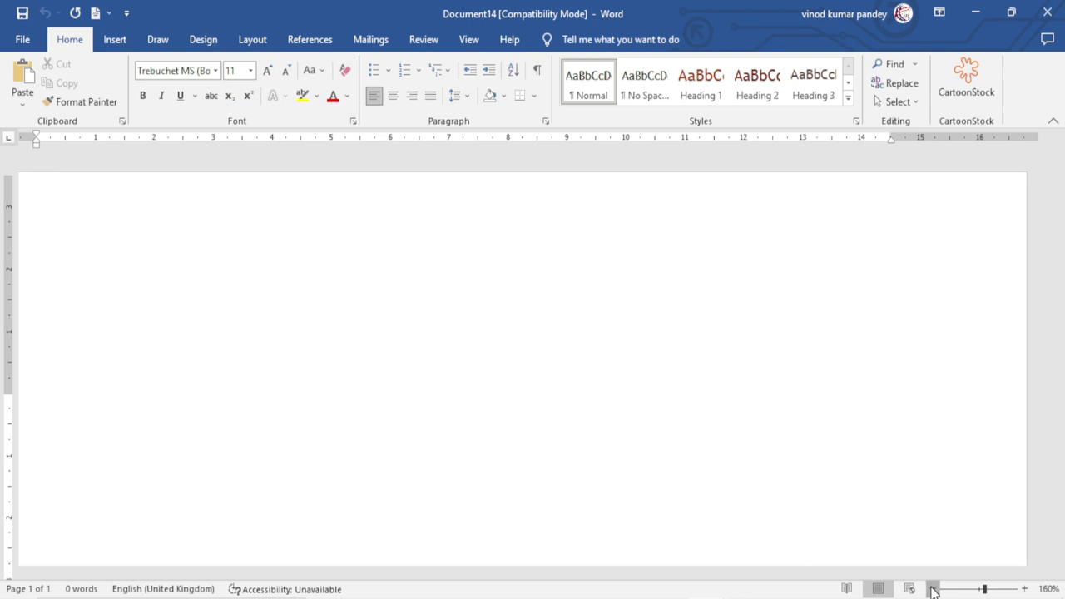
{"action": "left_click", "coordinate": [932, 589]}
{"action": "left_click", "coordinate": [932, 589]}
{"action": "left_click", "coordinate": [932, 589]}
{"action": "left_click", "coordinate": [932, 589]}
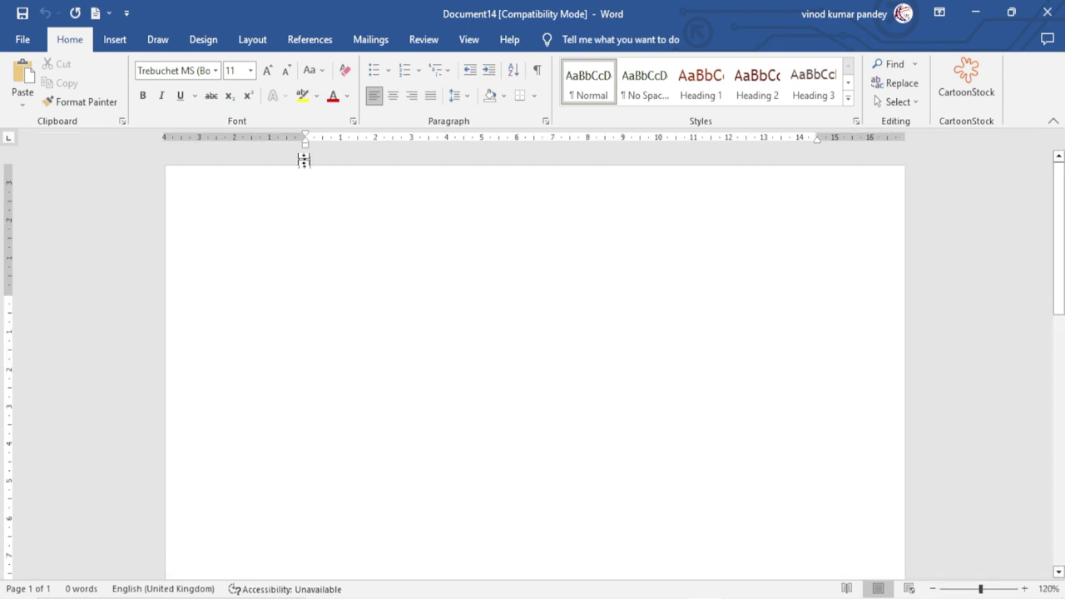
{"action": "left_click", "coordinate": [253, 42]}
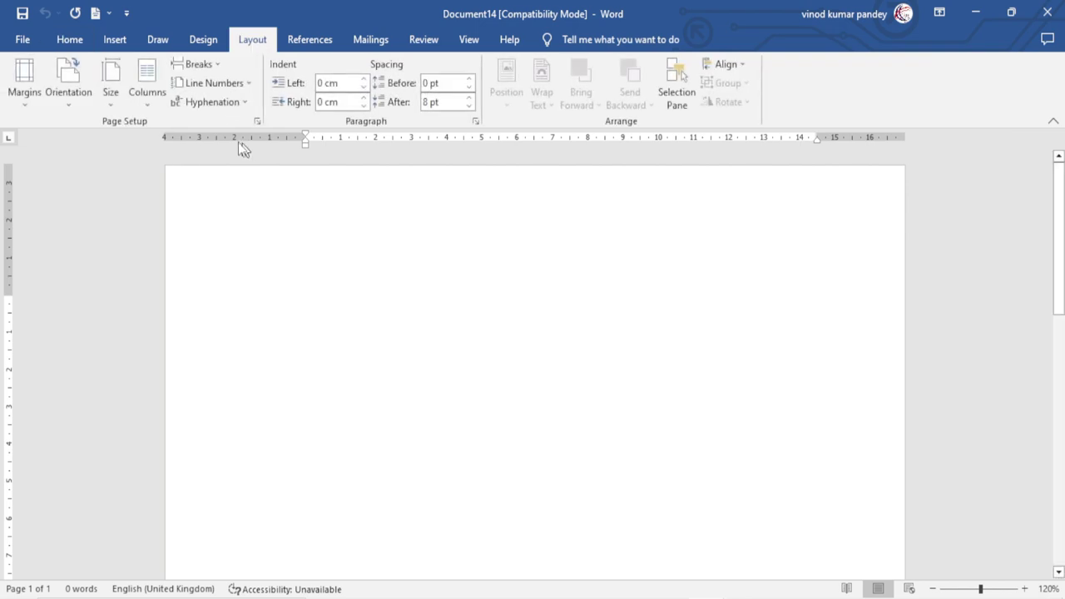
- Confirm the new document uses the saved 3.5 cm default margins, without changing them
{"action": "left_click", "coordinate": [24, 83]}
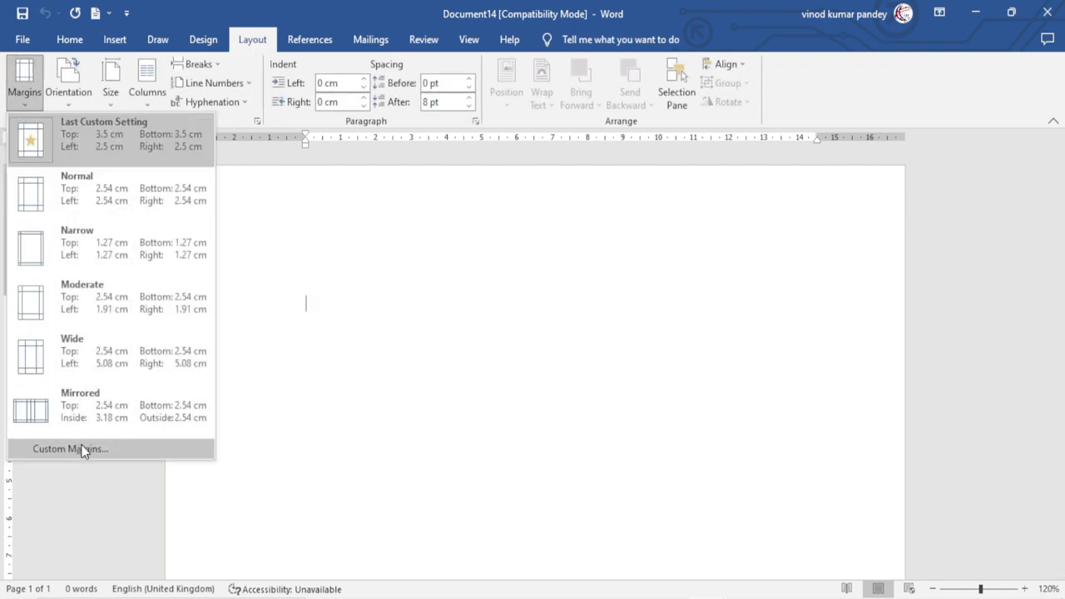
{"action": "left_click", "coordinate": [87, 449]}
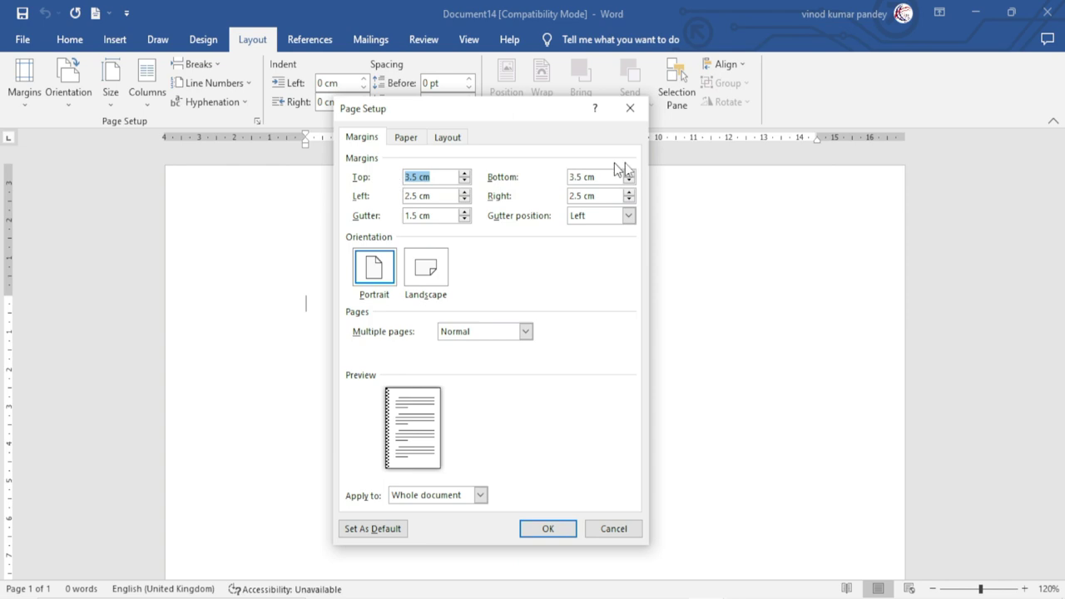
{"action": "left_click", "coordinate": [611, 529]}
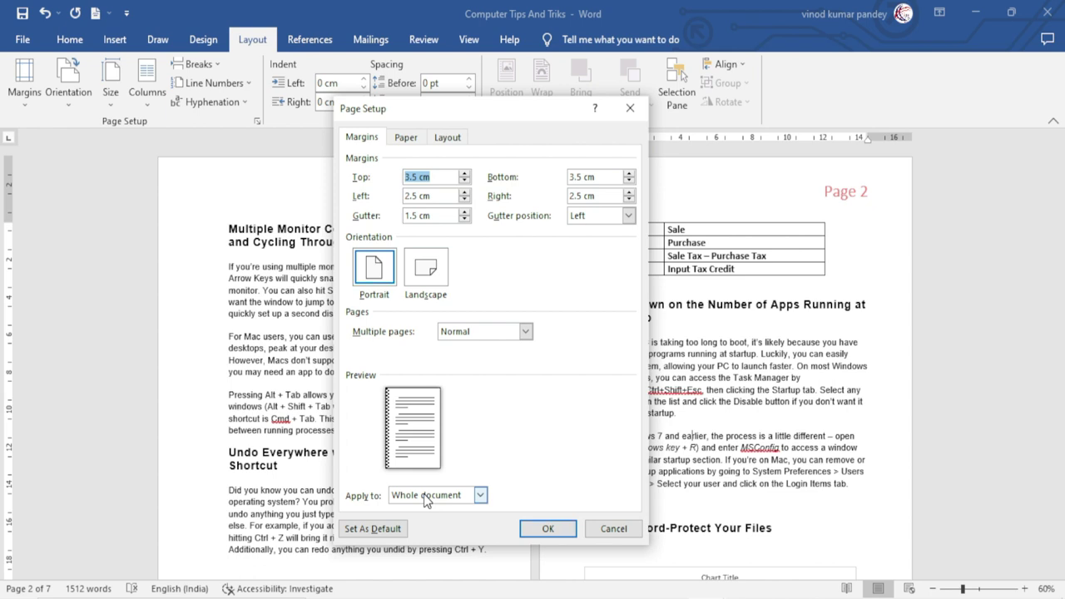
- Set the tips document's page settings to apply to the whole document
{"action": "left_click", "coordinate": [426, 498]}
{"action": "left_click", "coordinate": [420, 503]}
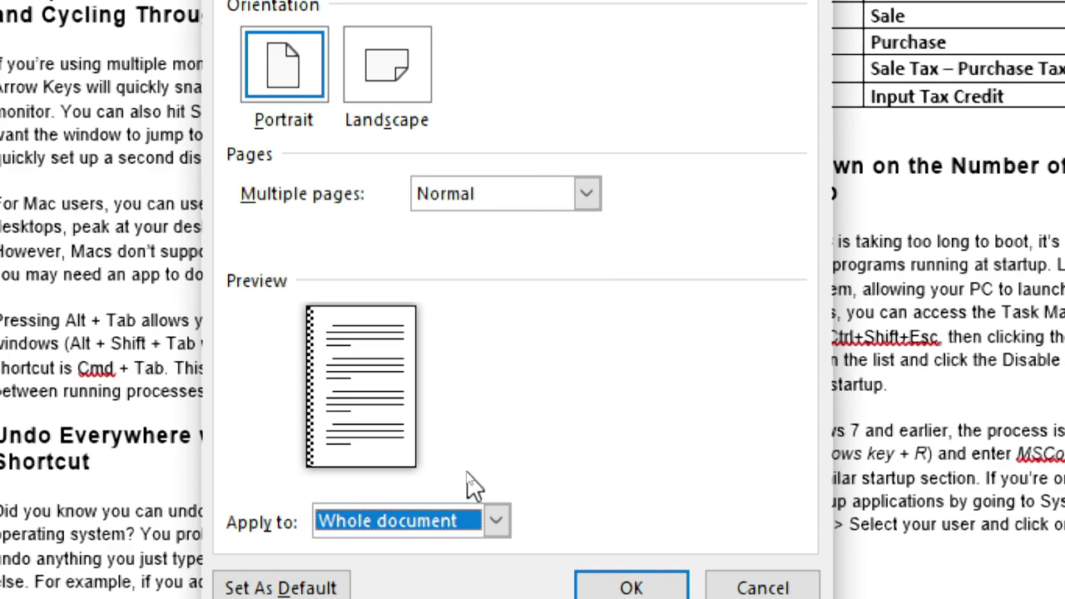
{"action": "left_click", "coordinate": [422, 511]}
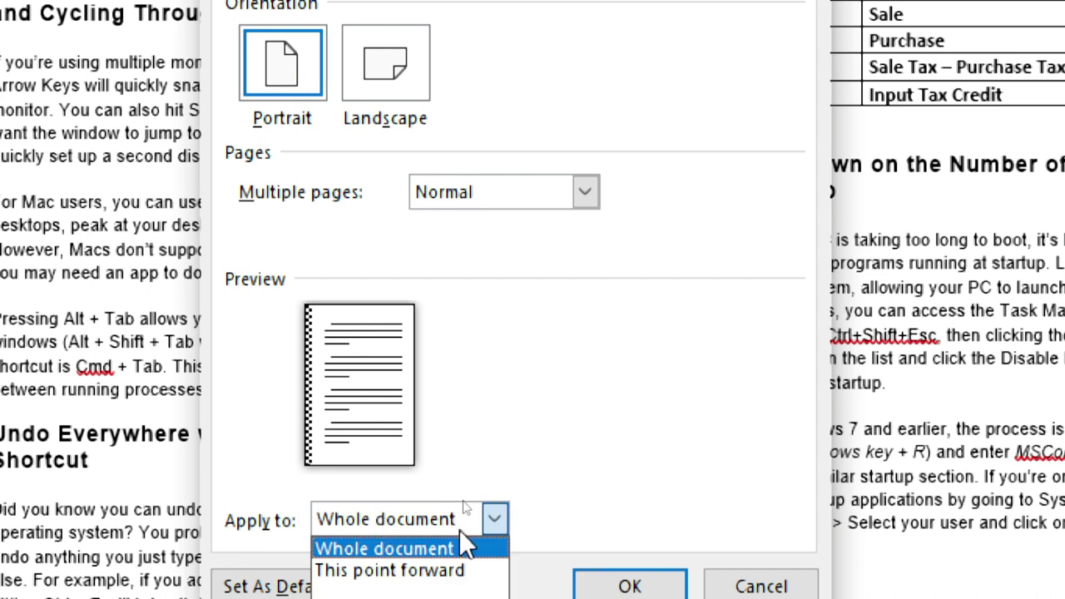
{"action": "left_click", "coordinate": [524, 491]}
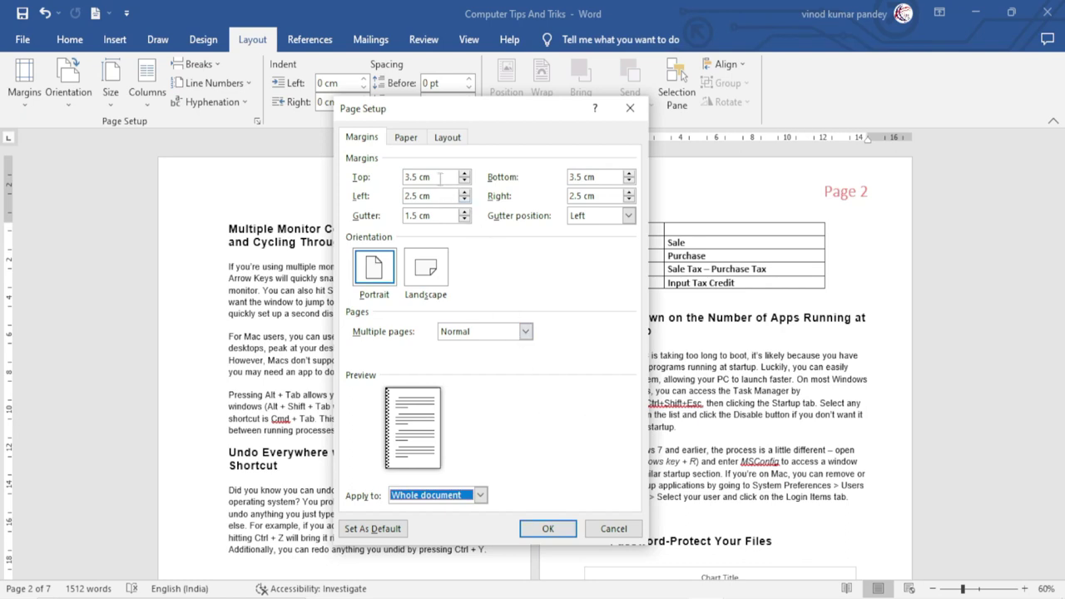
{"action": "left_click_drag", "start_coordinate": [449, 177], "coordinate": [405, 177]}
{"action": "type", "text": "1.5"}
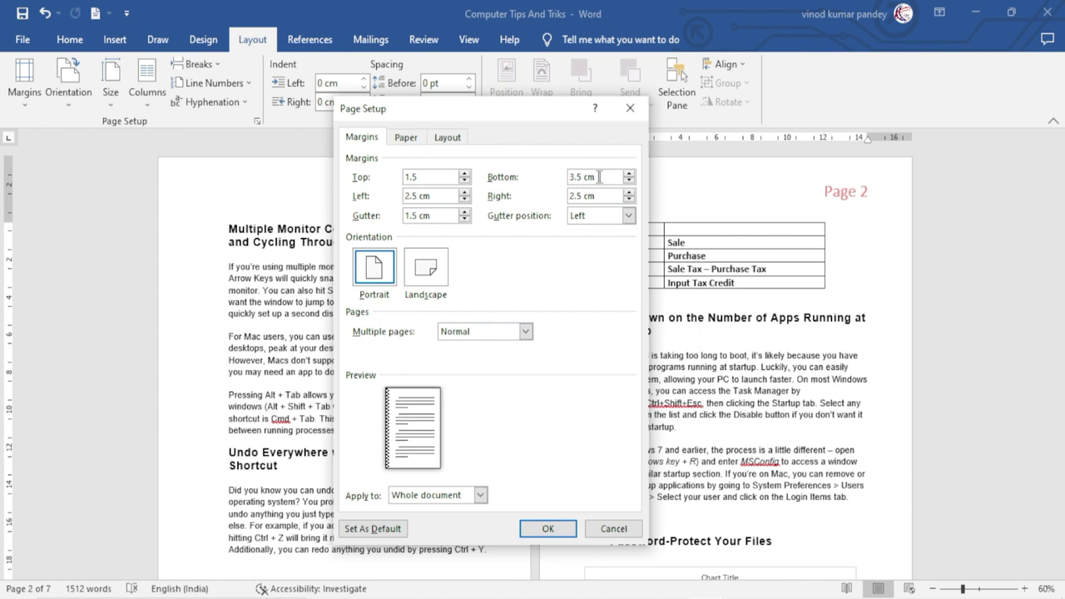
{"action": "left_click_drag", "start_coordinate": [599, 176], "coordinate": [569, 176]}
{"action": "type", "text": "1.5"}
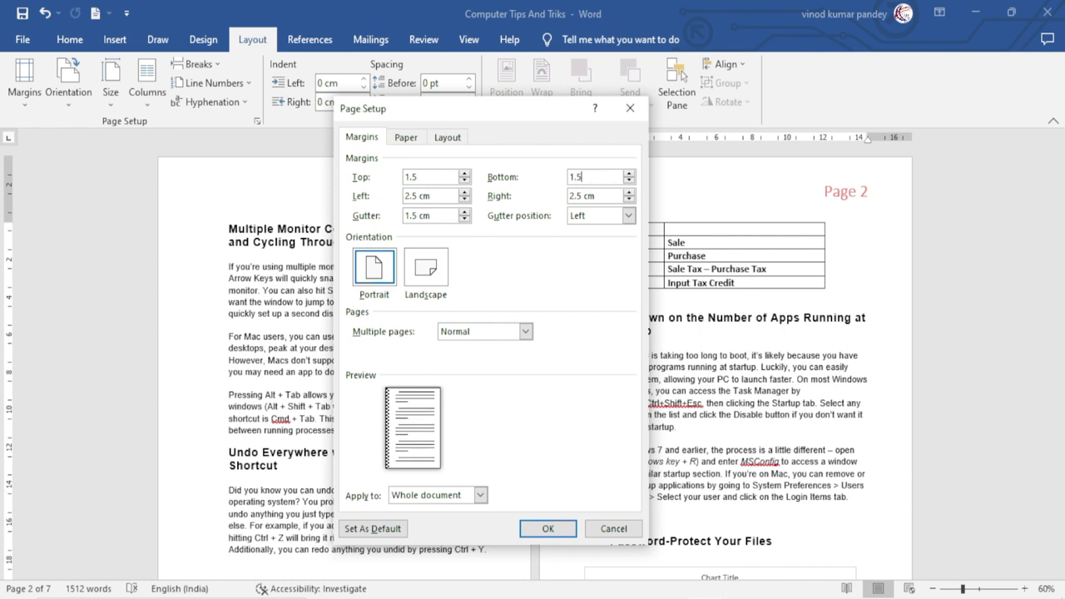
{"action": "left_click_drag", "start_coordinate": [445, 196], "coordinate": [405, 196]}
{"action": "type", "text": "1.5"}
{"action": "left_click_drag", "start_coordinate": [610, 196], "coordinate": [525, 198]}
{"action": "type", "text": "1"}
{"action": "key", "text": "Tab"}
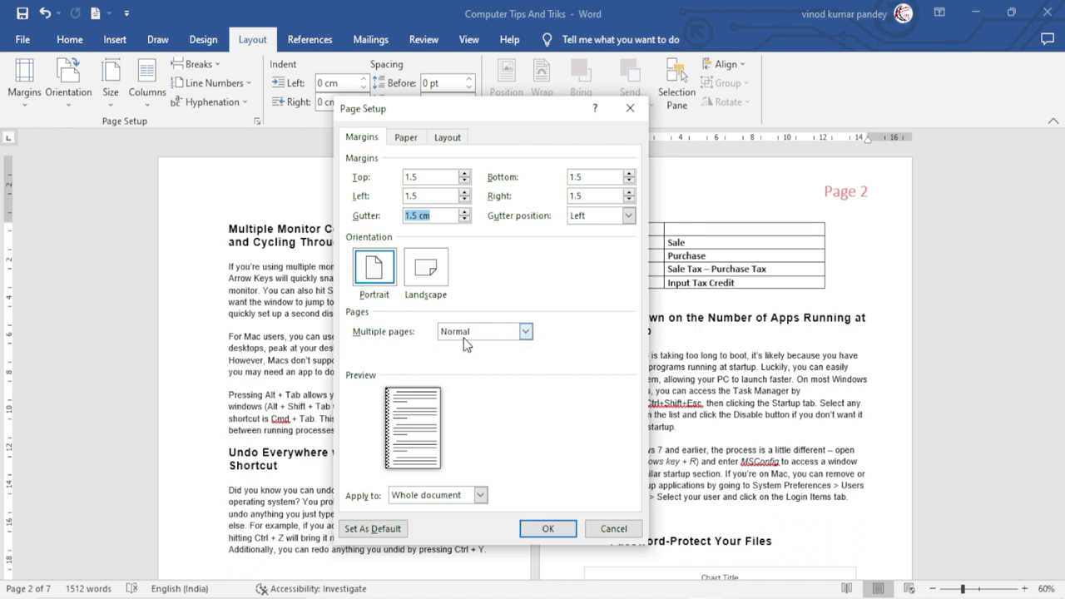
{"action": "type", "text": "1"}
{"action": "left_click", "coordinate": [550, 529]}
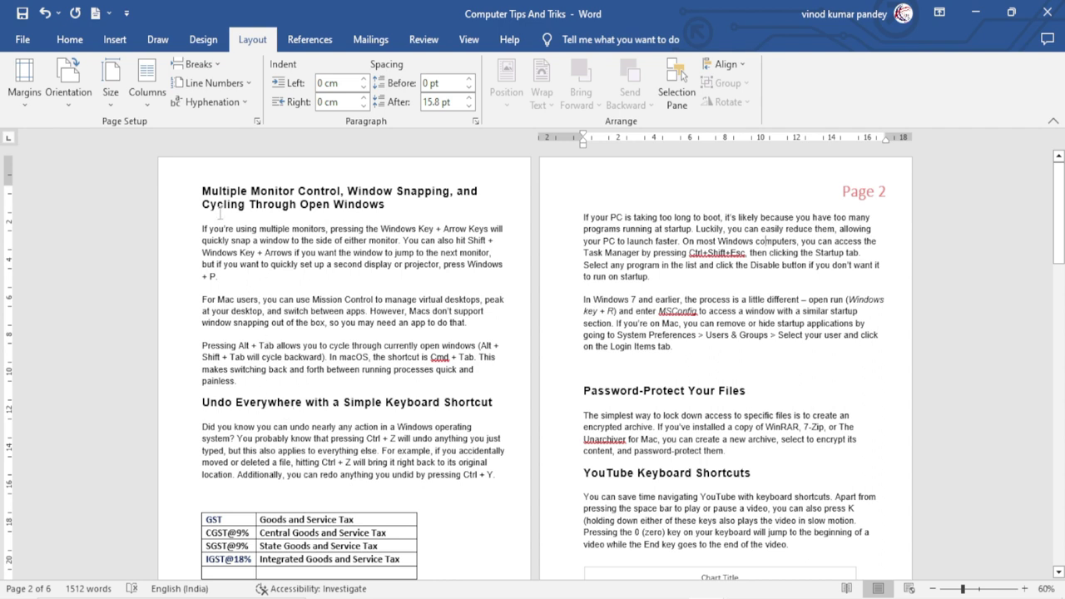
- From the start of page 2's text, set all margins to 2.5 cm and reset the gutter
{"action": "left_click", "coordinate": [583, 219]}
{"action": "left_click", "coordinate": [24, 84]}
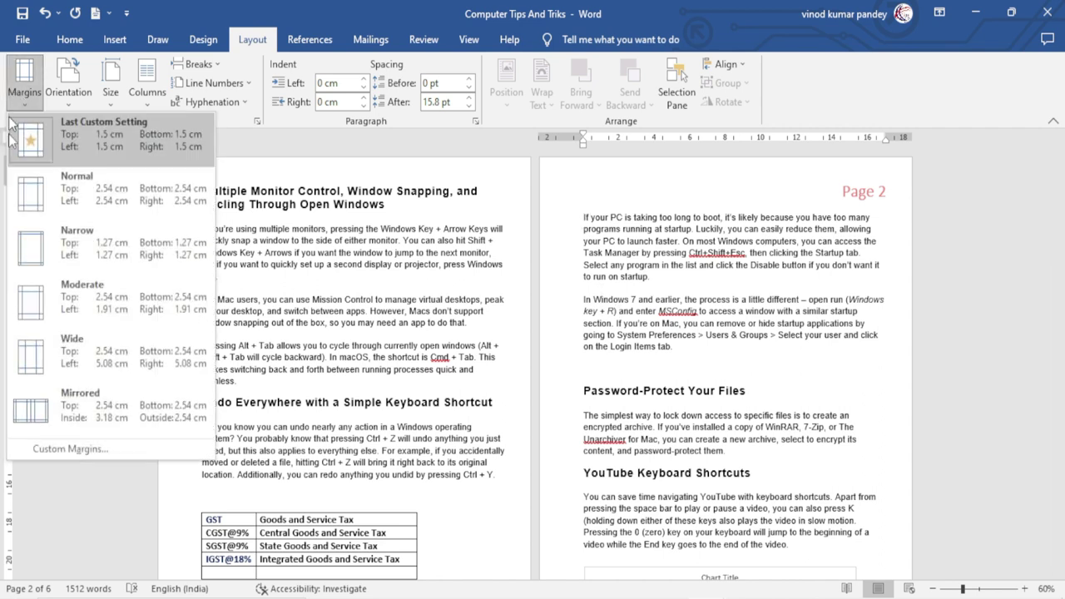
{"action": "left_click", "coordinate": [84, 451]}
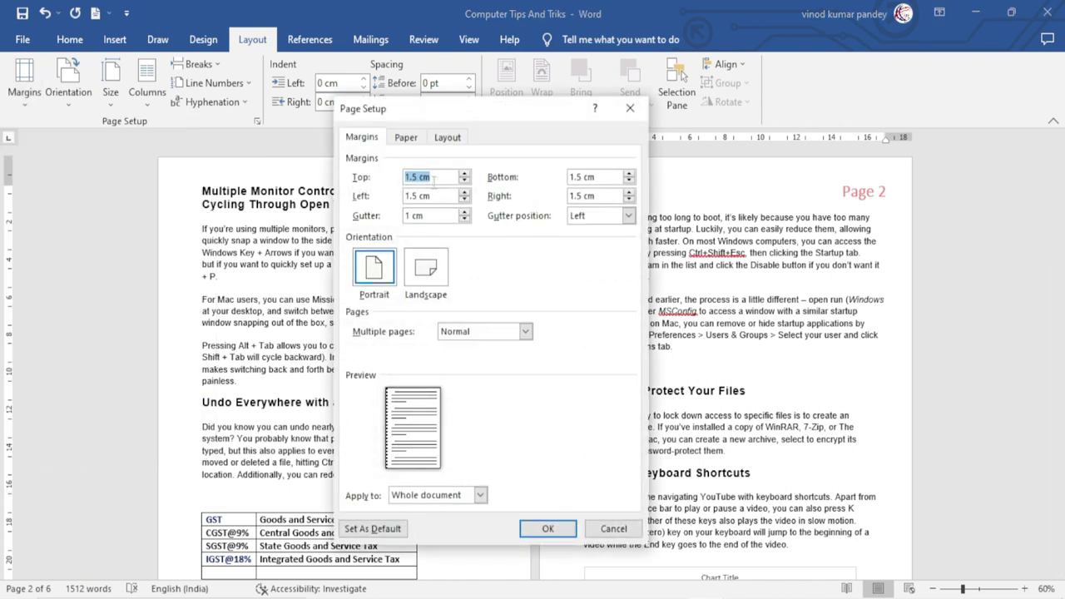
{"action": "left_click_drag", "start_coordinate": [462, 107], "coordinate": [439, 197]}
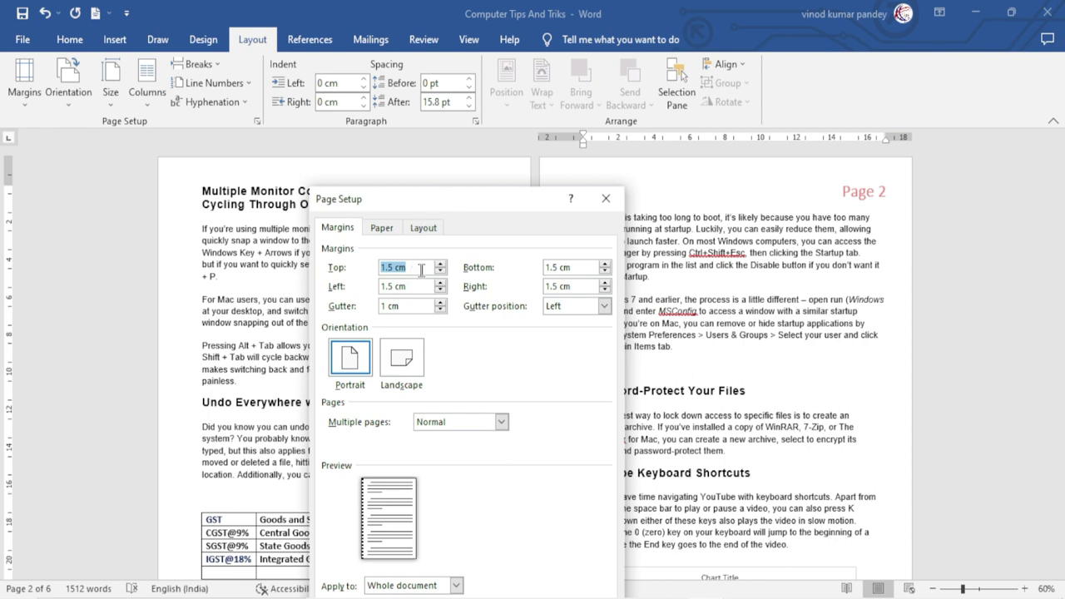
{"action": "type", "text": "2.5"}
{"action": "key", "text": "Tab"}
{"action": "type", "text": "2.5"}
{"action": "key", "text": "Tab"}
{"action": "type", "text": "2.5"}
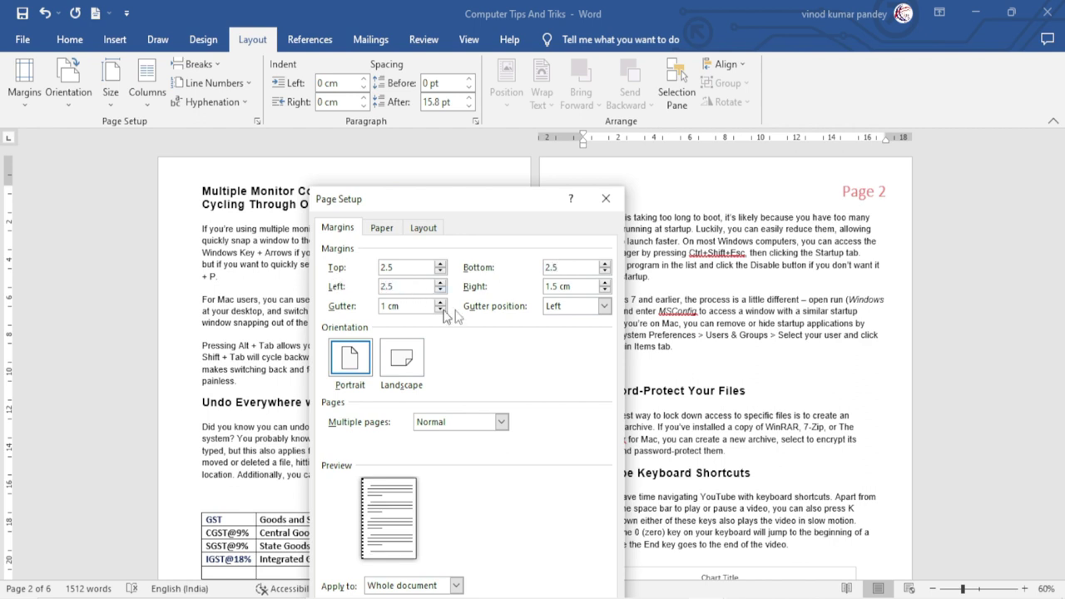
{"action": "left_click_drag", "start_coordinate": [576, 286], "coordinate": [511, 291]}
{"action": "type", "text": "2.5"}
{"action": "key", "text": "Tab"}
{"action": "key", "text": "BackSpace"}
- Apply the new margins from this point forward
{"action": "left_click_drag", "start_coordinate": [424, 201], "coordinate": [417, 91]}
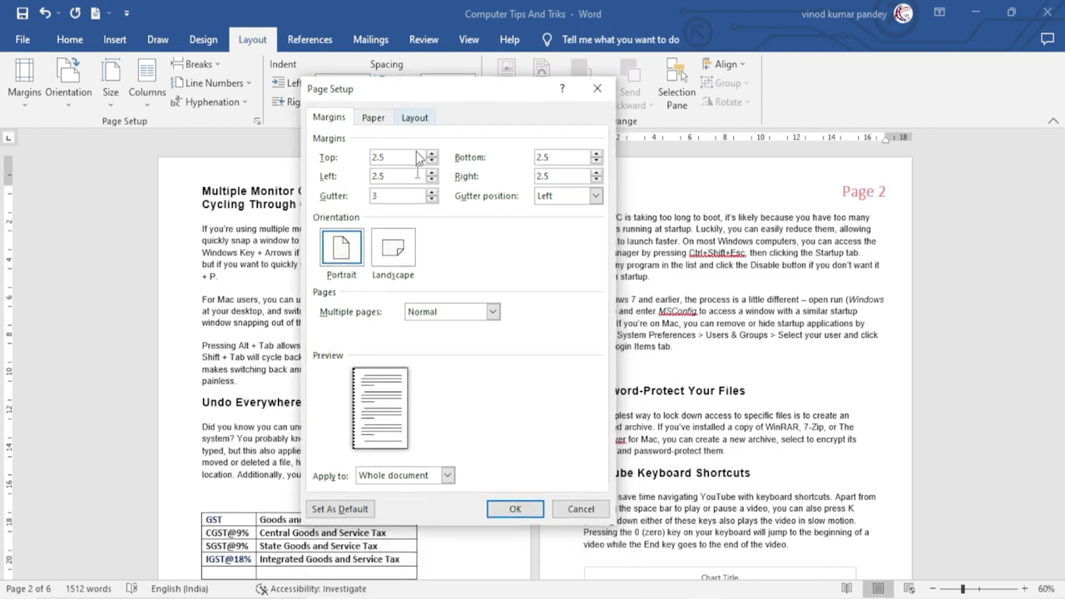
{"action": "left_click", "coordinate": [447, 475]}
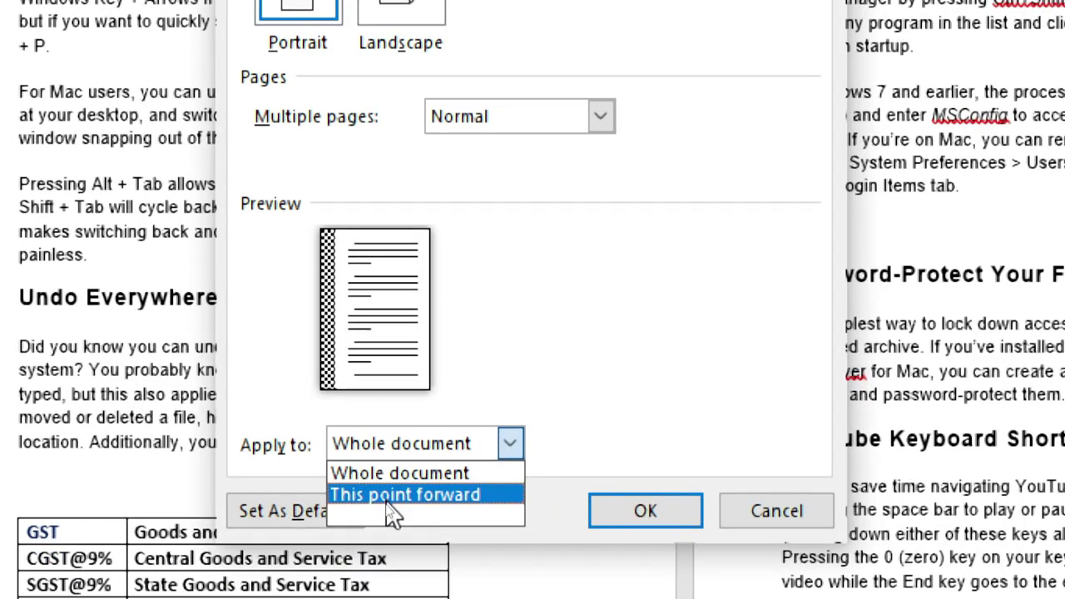
{"action": "left_click", "coordinate": [386, 502]}
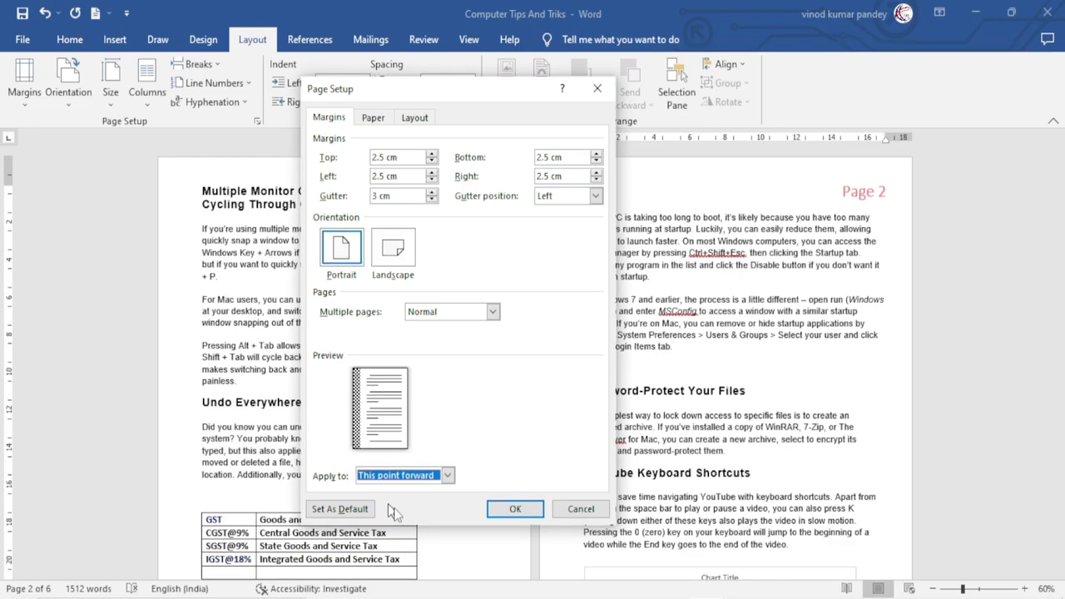
{"action": "left_click", "coordinate": [516, 509]}
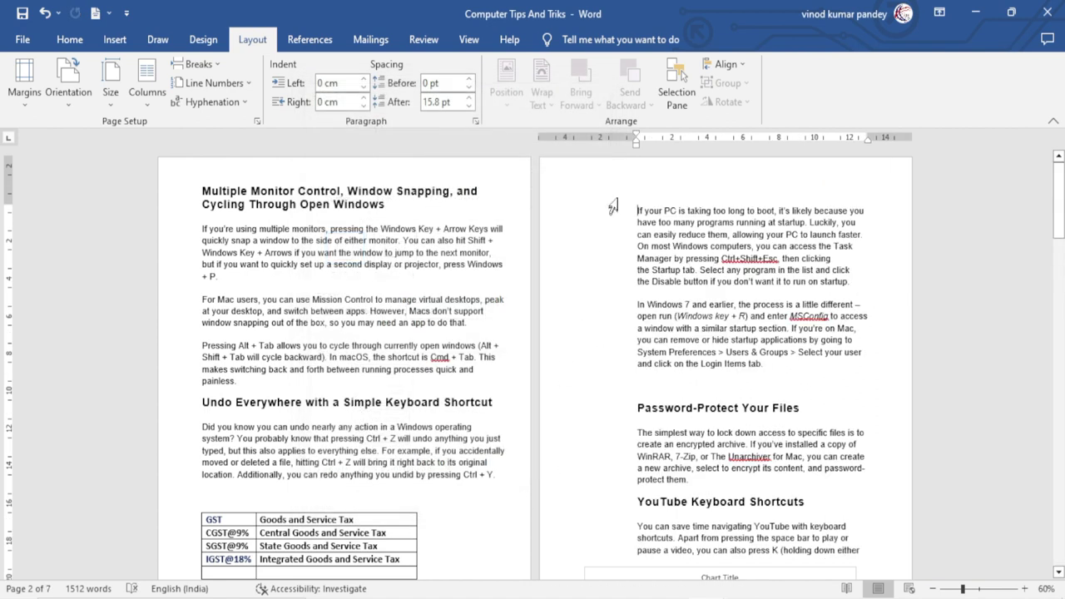
- Scroll through the pages to review the 2.5 cm margin result
{"action": "scroll", "coordinate": [635, 402], "scroll_direction": "down", "scroll_amount": 5}
{"action": "scroll", "coordinate": [635, 402], "scroll_direction": "down", "scroll_amount": 3}
{"action": "scroll", "coordinate": [635, 402], "scroll_direction": "down", "scroll_amount": 3}
{"action": "scroll", "coordinate": [635, 402], "scroll_direction": "down", "scroll_amount": 3}
{"action": "scroll", "coordinate": [635, 402], "scroll_direction": "up", "scroll_amount": 3}
{"action": "scroll", "coordinate": [635, 402], "scroll_direction": "up", "scroll_amount": 3}
{"action": "scroll", "coordinate": [635, 401], "scroll_direction": "up", "scroll_amount": 5}
{"action": "scroll", "coordinate": [635, 402], "scroll_direction": "up", "scroll_amount": 5}
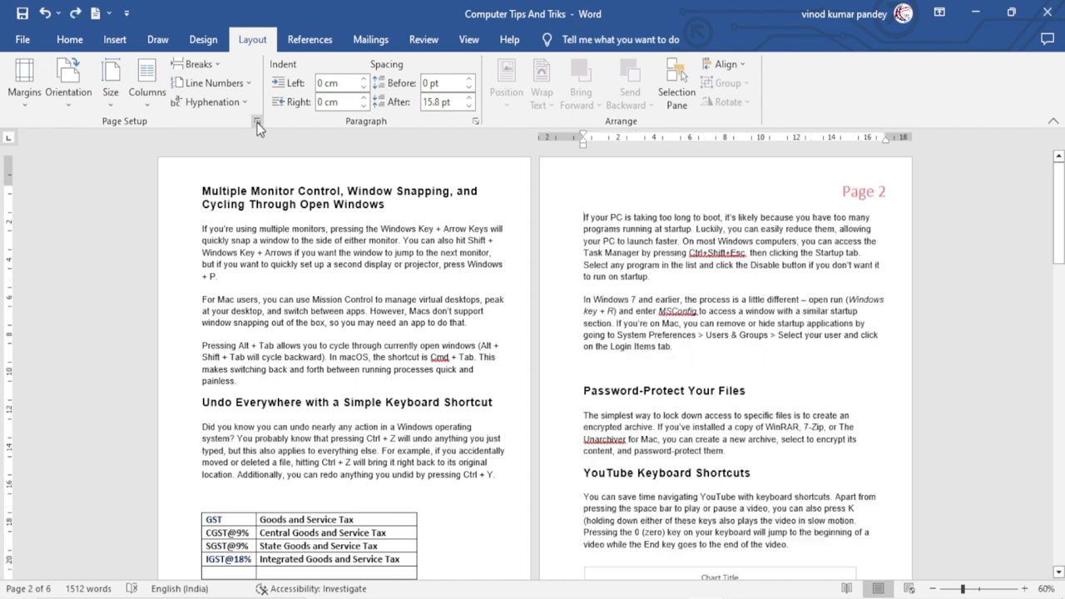
- Bring up Page Setup's paper size settings and keep A4 selected
{"action": "left_click", "coordinate": [257, 121]}
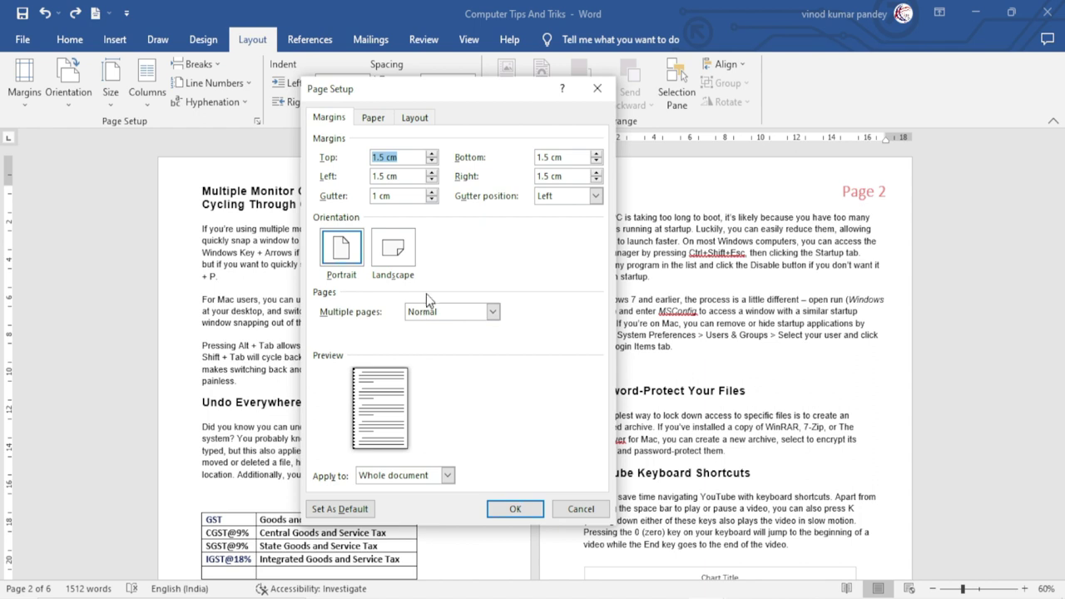
{"action": "left_click", "coordinate": [372, 119]}
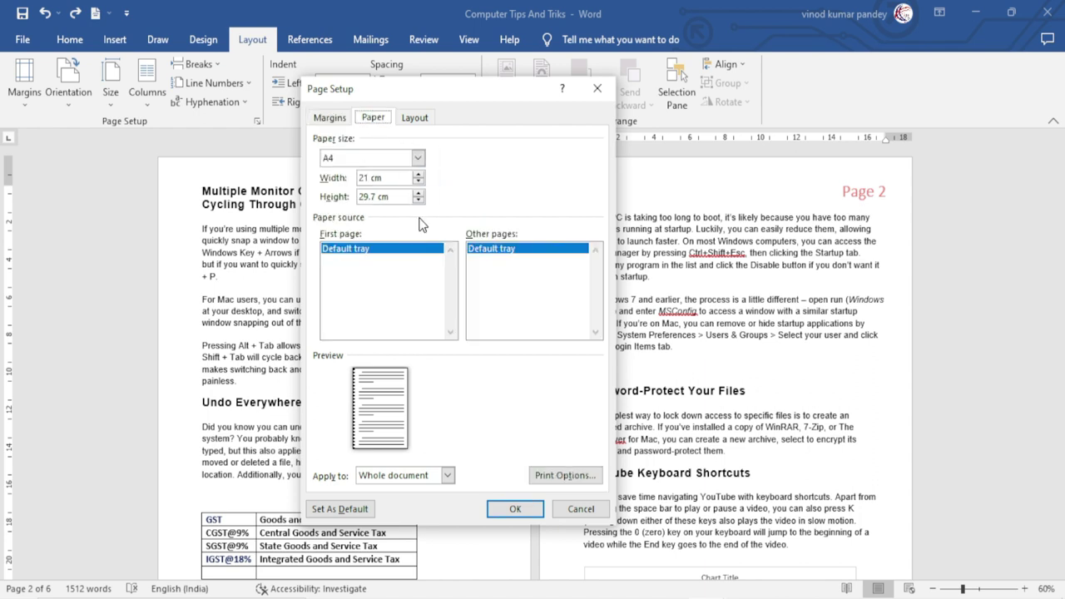
{"action": "left_click_drag", "start_coordinate": [370, 87], "coordinate": [374, 124]}
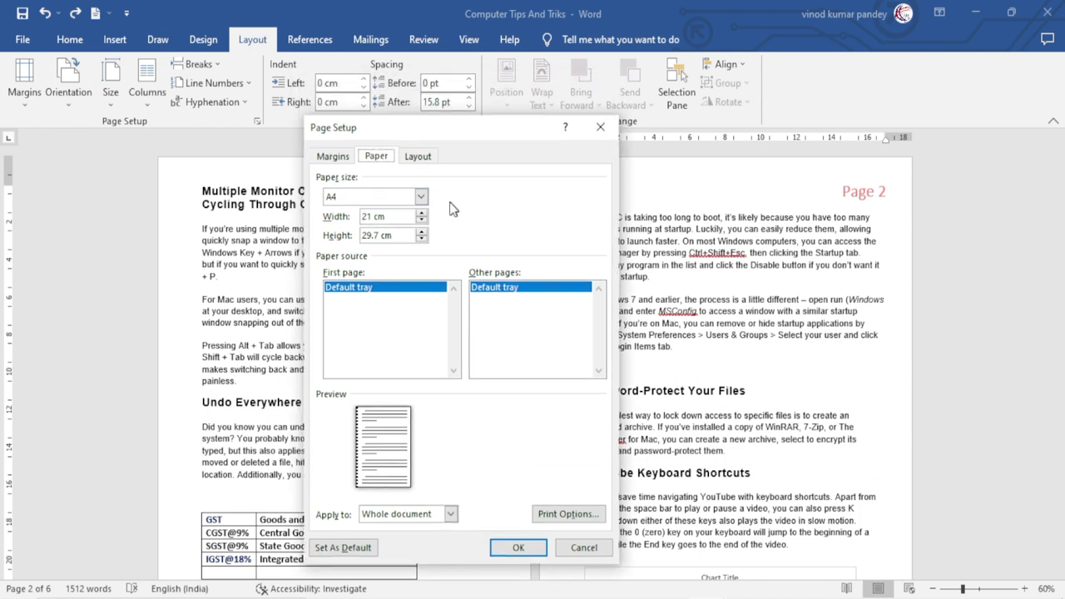
{"action": "left_click", "coordinate": [421, 199]}
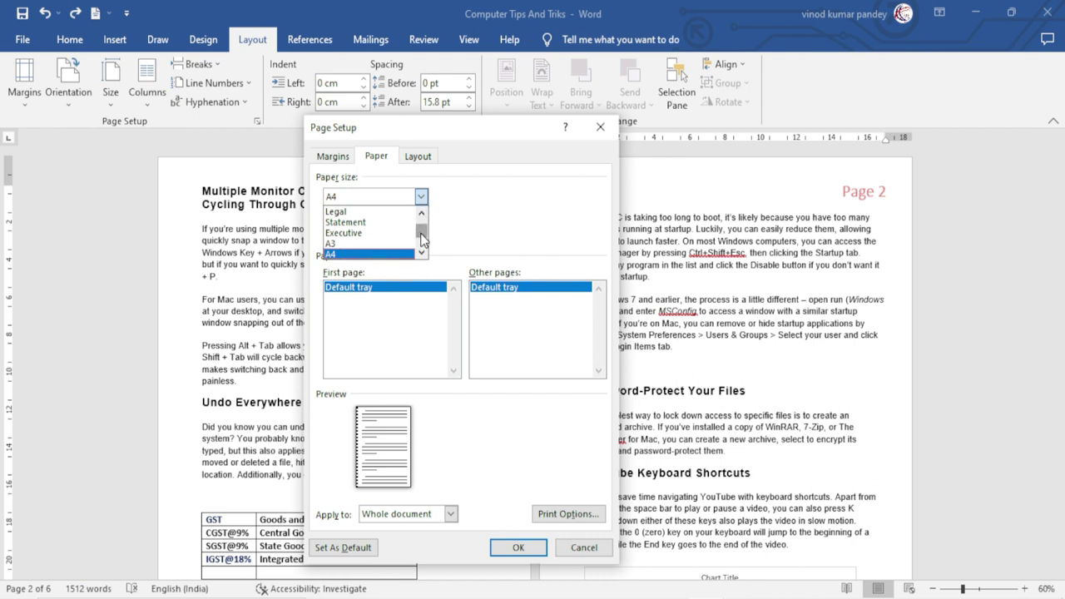
{"action": "scroll", "coordinate": [420, 233], "scroll_direction": "up", "scroll_amount": 1}
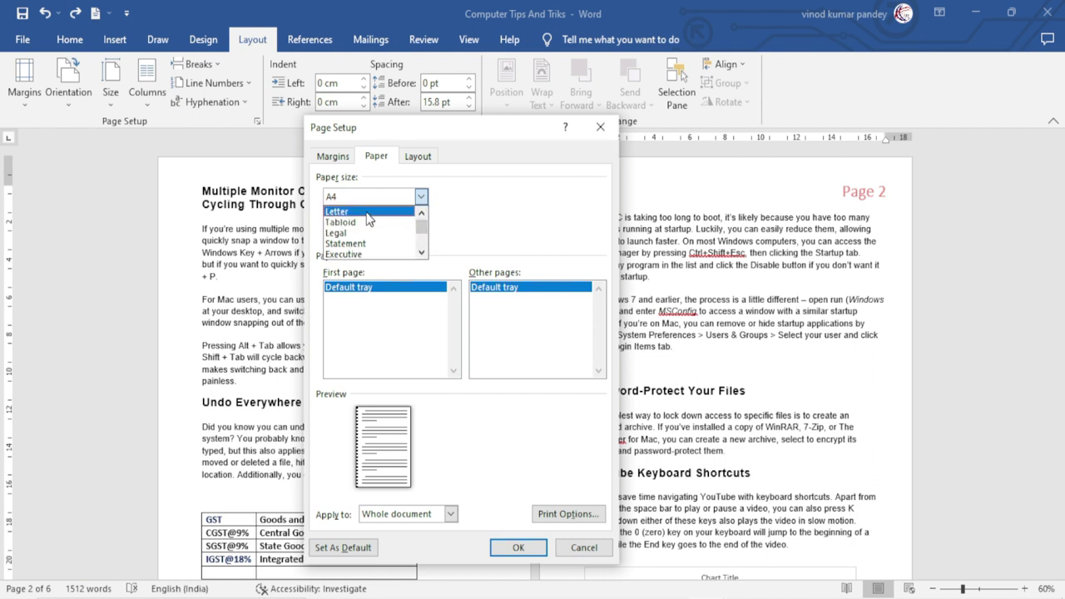
{"action": "left_click", "coordinate": [421, 254]}
{"action": "left_click", "coordinate": [421, 254]}
{"action": "left_click", "coordinate": [421, 254]}
{"action": "left_click", "coordinate": [379, 233]}
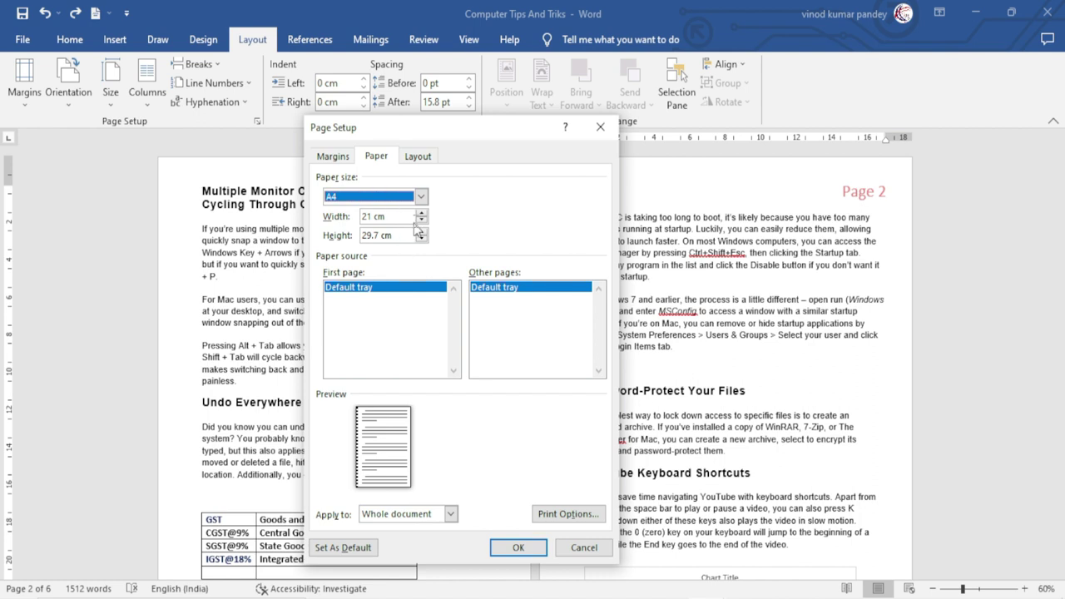
- Set paper width to 22.3 cm and height to 30.2 cm for the whole document
{"action": "left_click", "coordinate": [422, 212]}
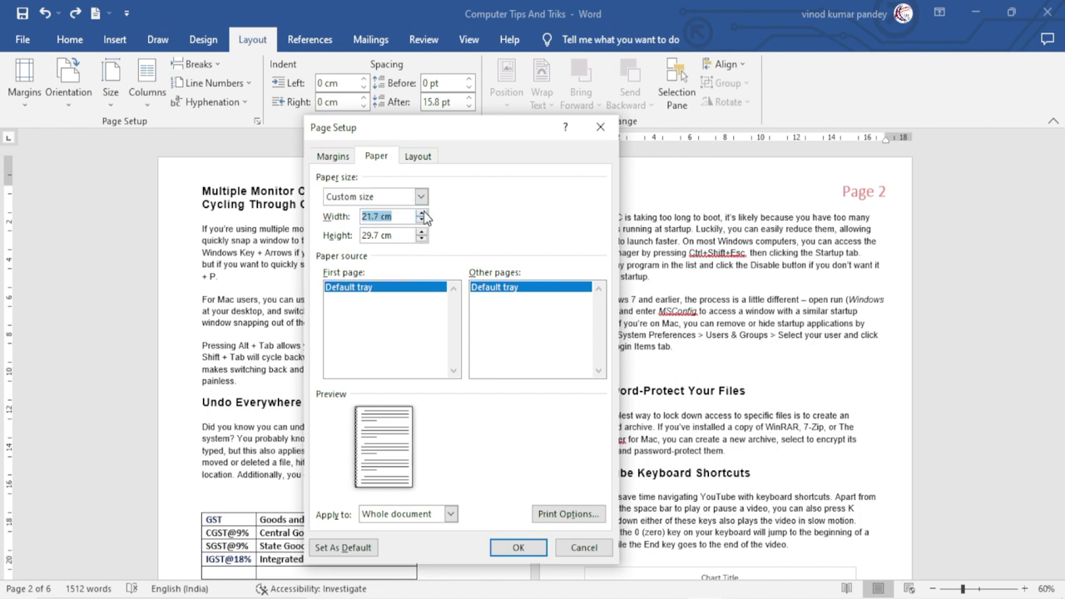
{"action": "left_click", "coordinate": [422, 212]}
{"action": "left_click", "coordinate": [422, 212]}
{"action": "left_click", "coordinate": [422, 213]}
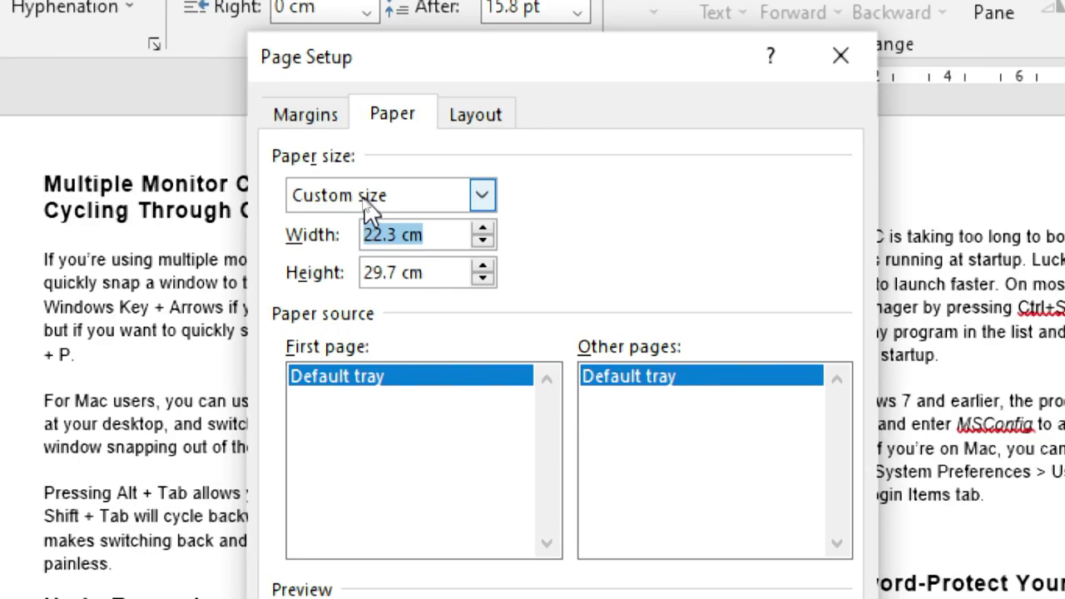
{"action": "left_click", "coordinate": [481, 267]}
{"action": "left_click", "coordinate": [481, 267]}
{"action": "left_click", "coordinate": [481, 267]}
{"action": "left_click", "coordinate": [481, 267]}
{"action": "left_click", "coordinate": [481, 267]}
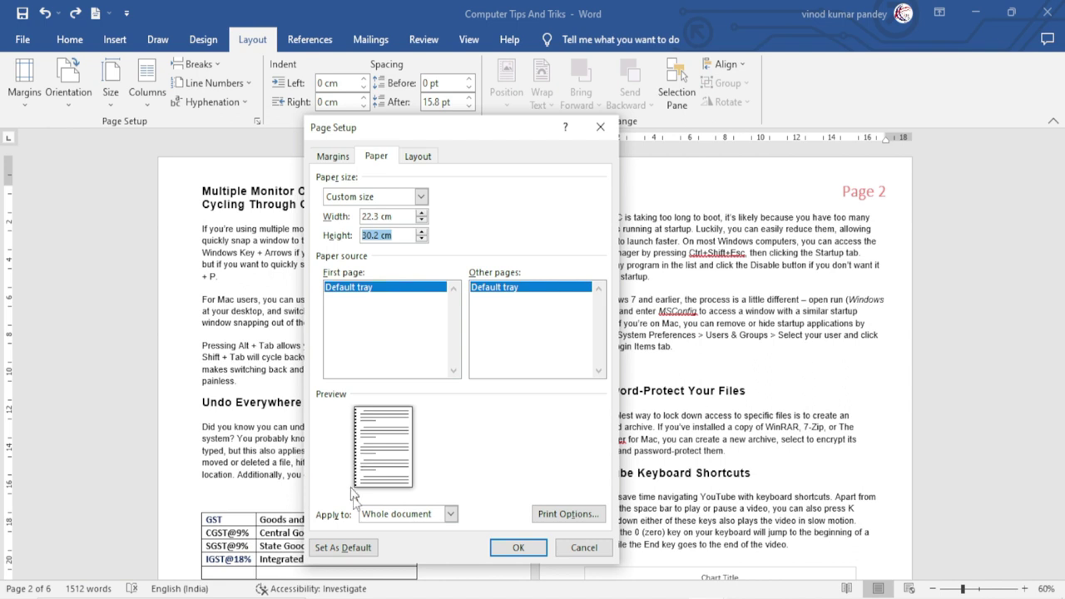
{"action": "left_click", "coordinate": [449, 516]}
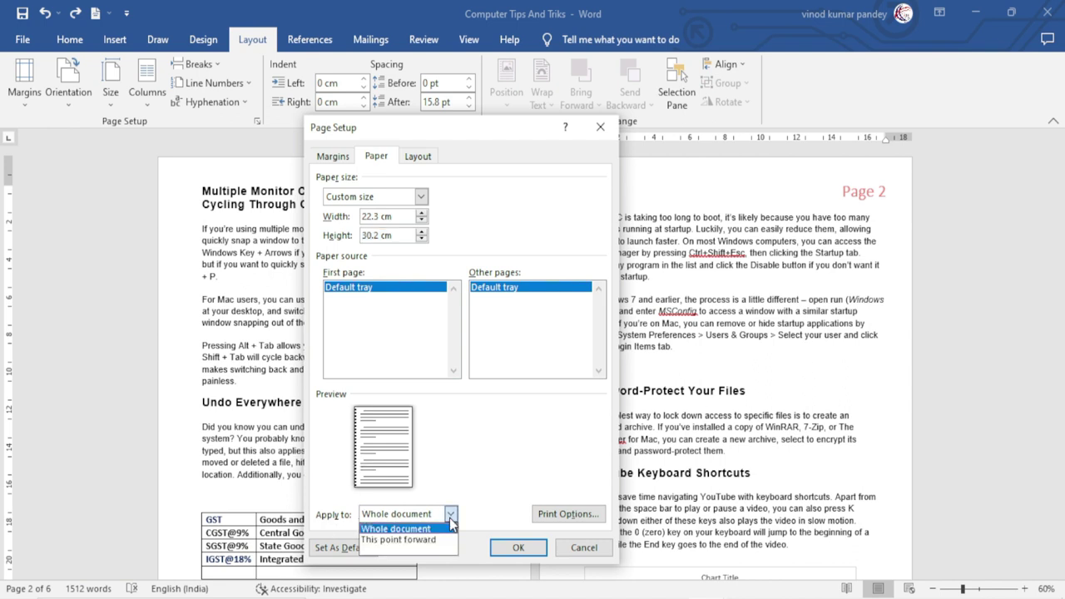
{"action": "left_click", "coordinate": [445, 527]}
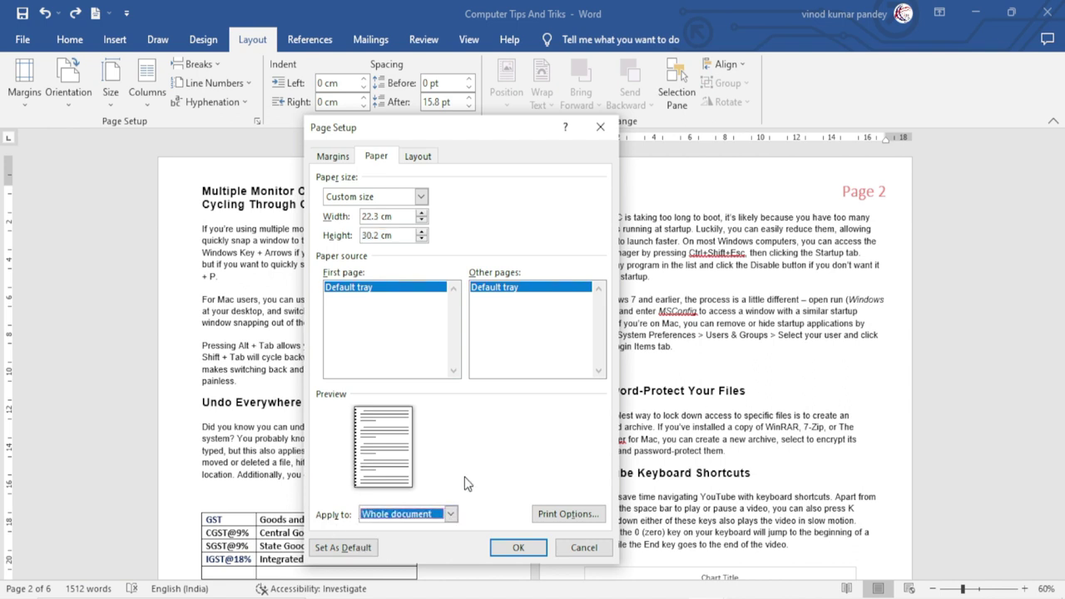
{"action": "left_click", "coordinate": [563, 515]}
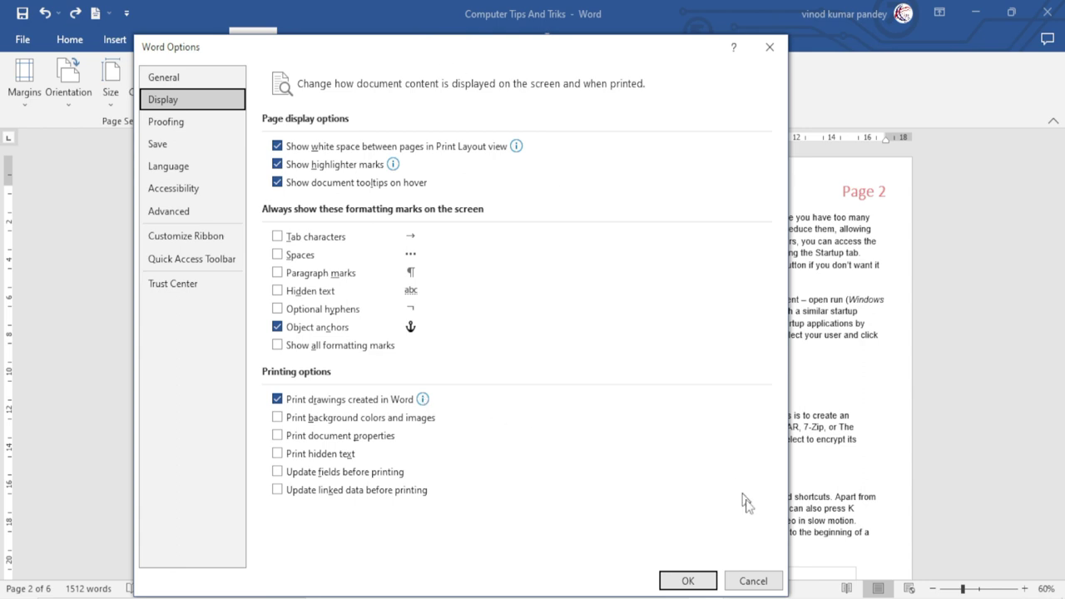
{"action": "left_click", "coordinate": [754, 581]}
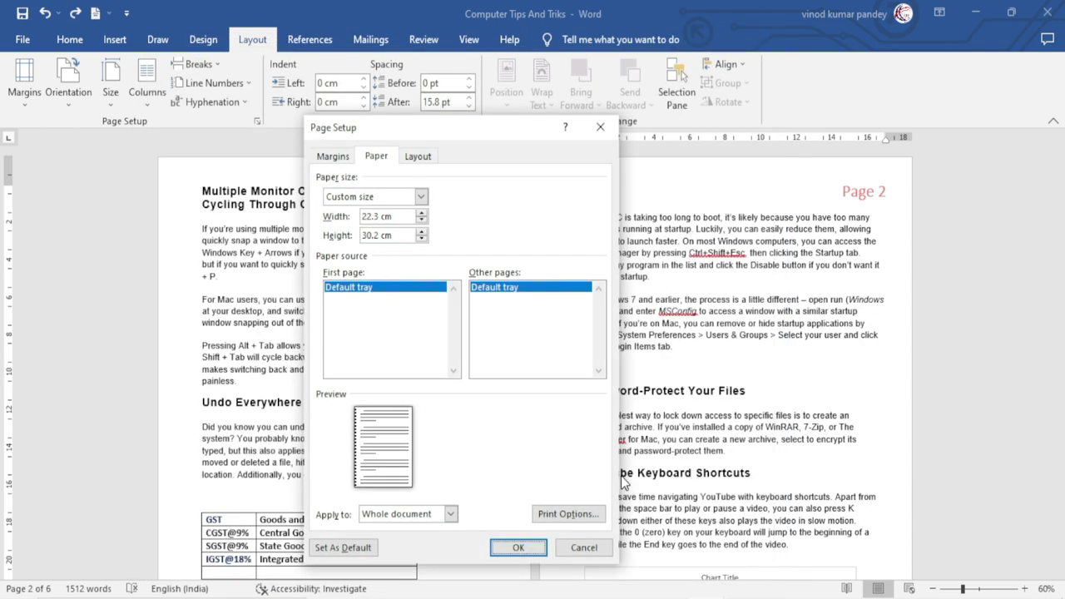
- Set Section start to Even page in Page Setup's Layout settings, then cancel without applying
{"action": "left_click", "coordinate": [417, 158]}
{"action": "mouse_move", "coordinate": [463, 139]}
{"action": "left_mouse_down"}
{"action": "mouse_move", "coordinate": [757, 143]}
{"action": "mouse_move", "coordinate": [528, 148]}
{"action": "left_mouse_up"}
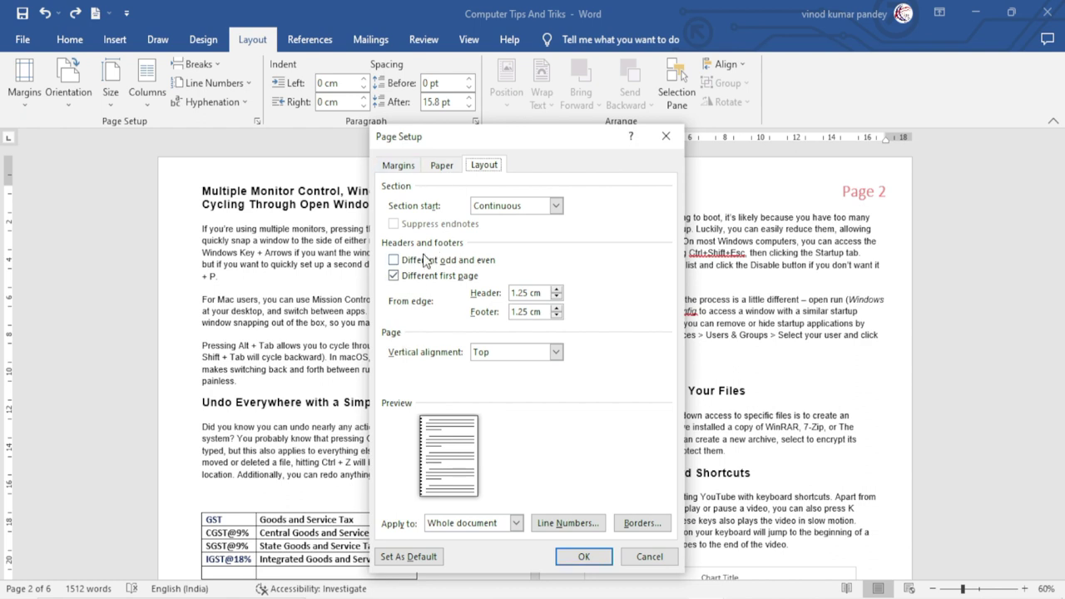
{"action": "left_click_drag", "start_coordinate": [557, 142], "coordinate": [565, 148]}
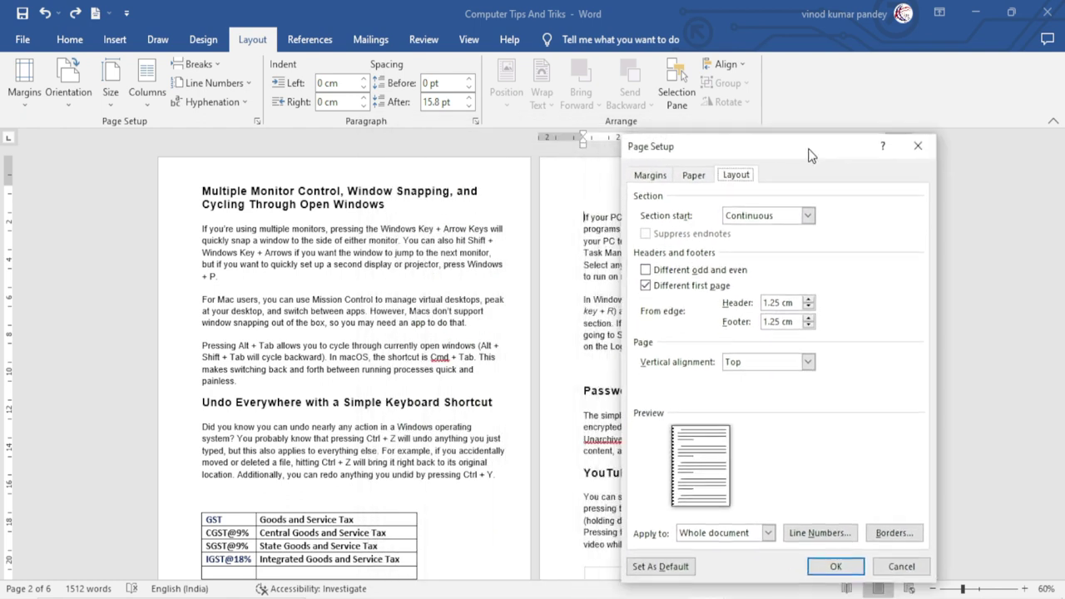
{"action": "left_click", "coordinate": [524, 215]}
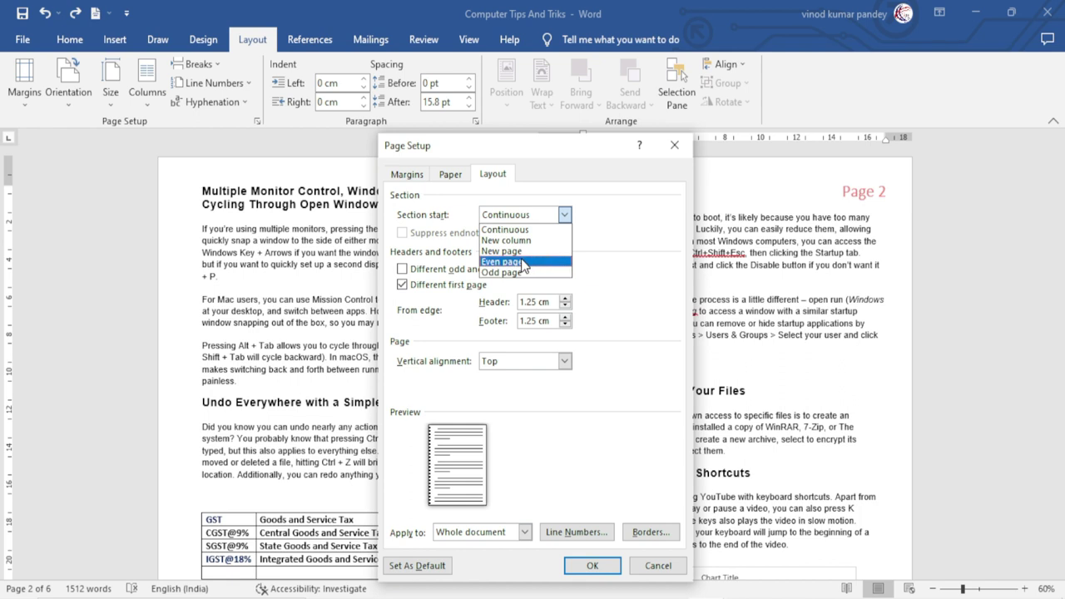
{"action": "key", "text": "Escape"}
{"action": "key", "text": "Down"}
{"action": "key", "text": "Down"}
{"action": "key", "text": "Down"}
{"action": "left_click_drag", "start_coordinate": [522, 144], "coordinate": [504, 236]}
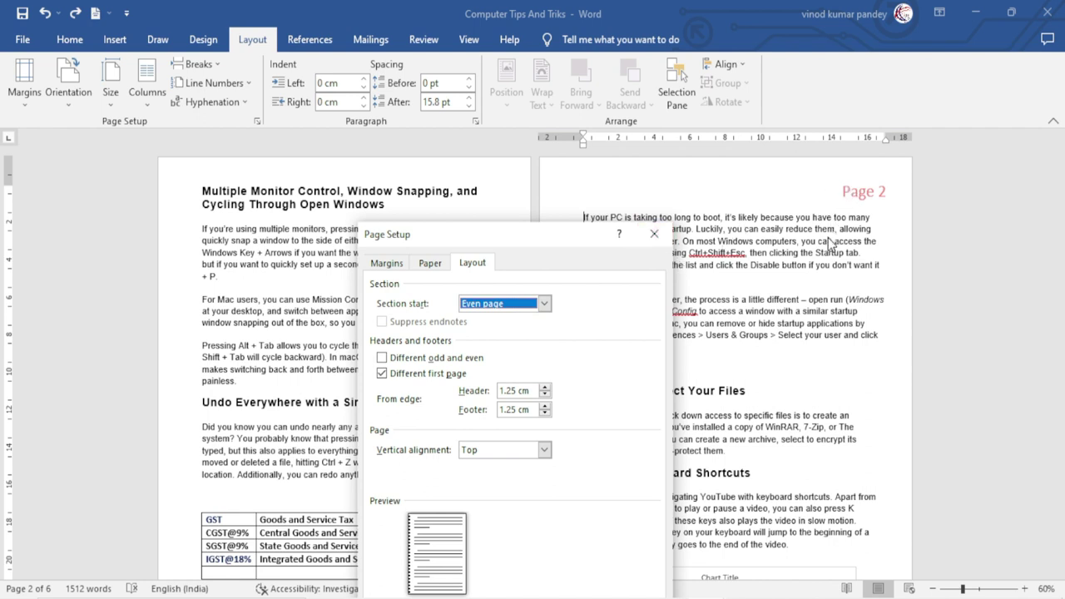
{"action": "left_click", "coordinate": [654, 234]}
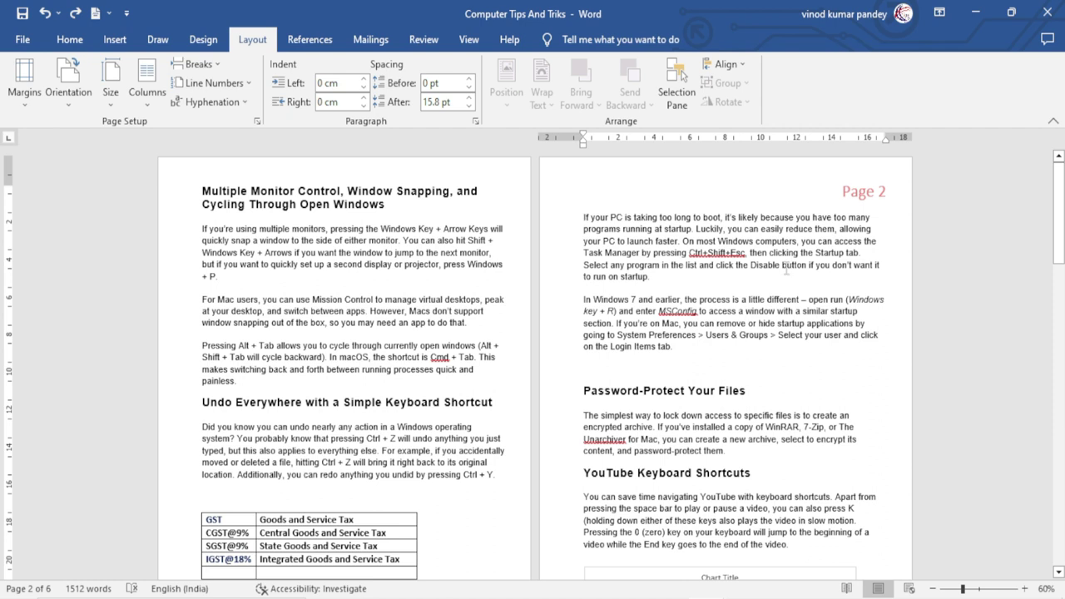
- Set Section start to Odd page and turn off Different first page
{"action": "scroll", "coordinate": [786, 266], "scroll_direction": "down", "scroll_amount": 5}
{"action": "scroll", "coordinate": [807, 333], "scroll_direction": "down", "scroll_amount": 2}
{"action": "scroll", "coordinate": [824, 383], "scroll_direction": "down", "scroll_amount": 2}
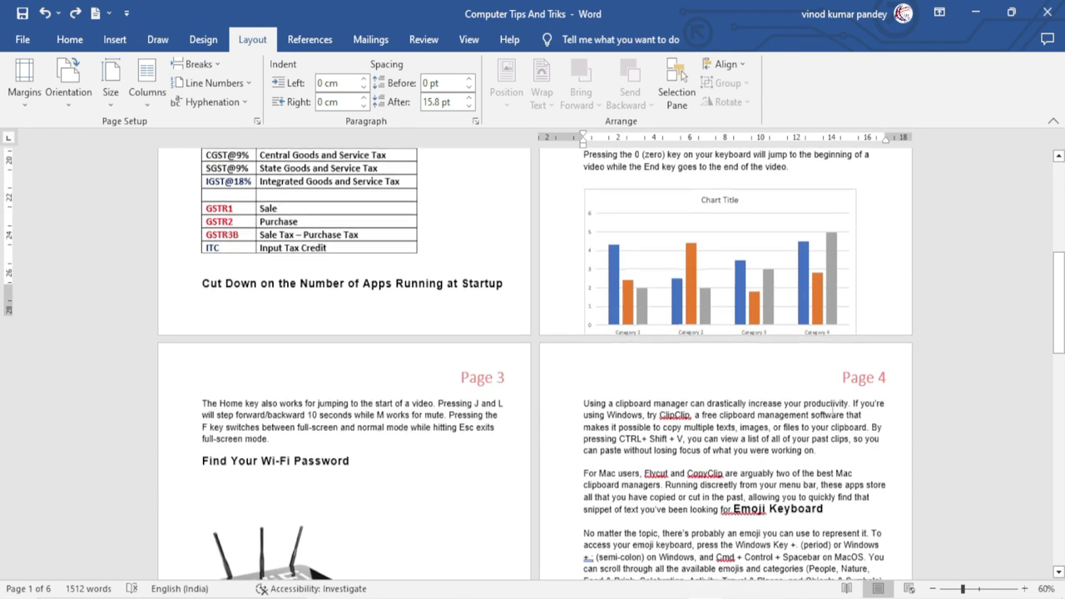
{"action": "scroll", "coordinate": [832, 405], "scroll_direction": "down", "scroll_amount": 3}
{"action": "scroll", "coordinate": [832, 408], "scroll_direction": "up", "scroll_amount": 3}
{"action": "scroll", "coordinate": [823, 406], "scroll_direction": "up", "scroll_amount": 9}
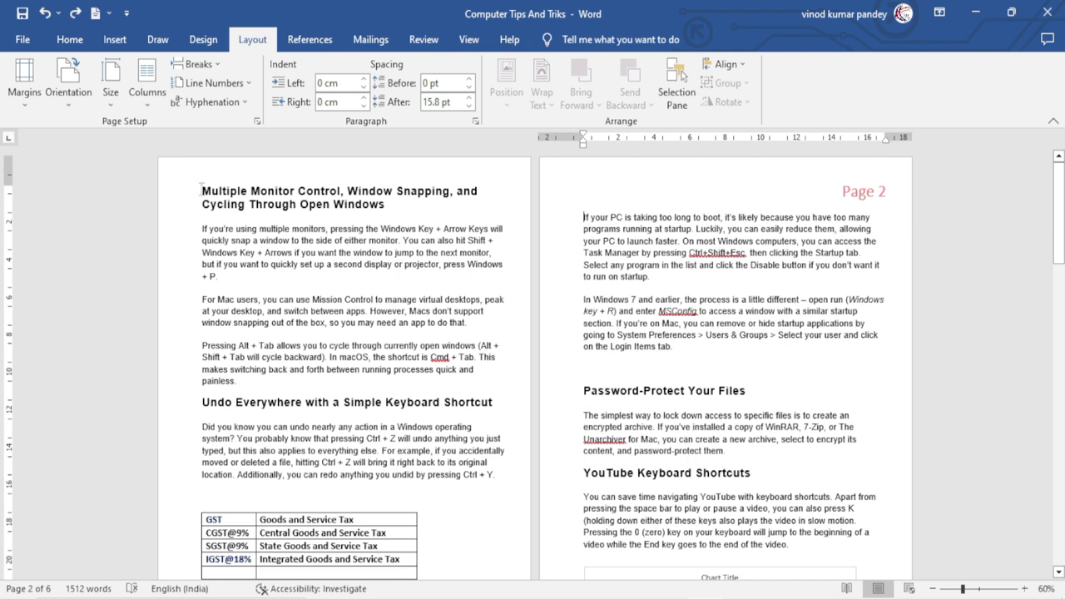
{"action": "left_click", "coordinate": [258, 121]}
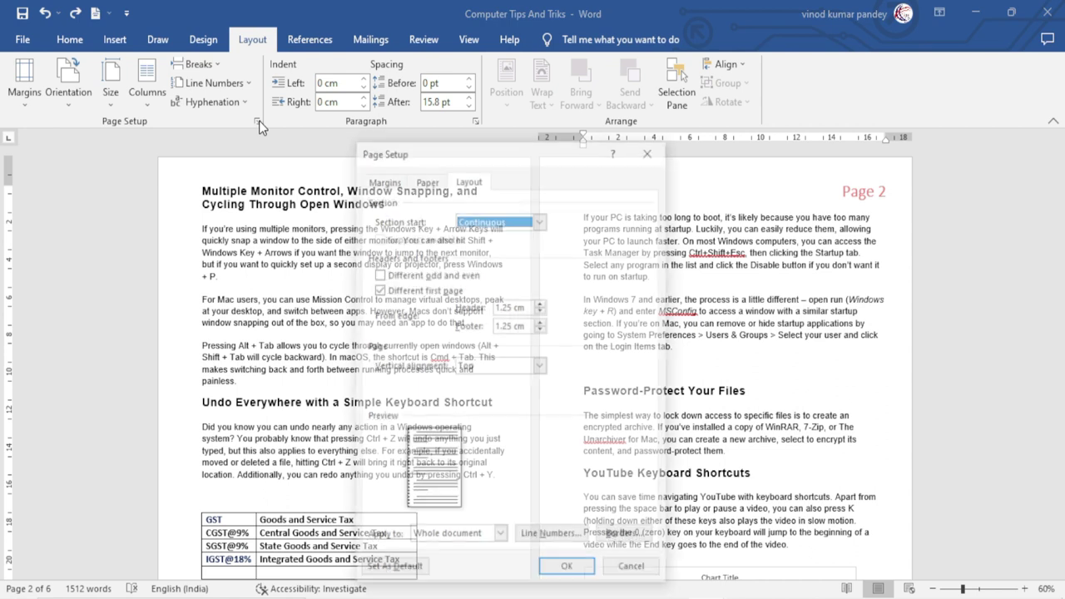
{"action": "left_click", "coordinate": [500, 220]}
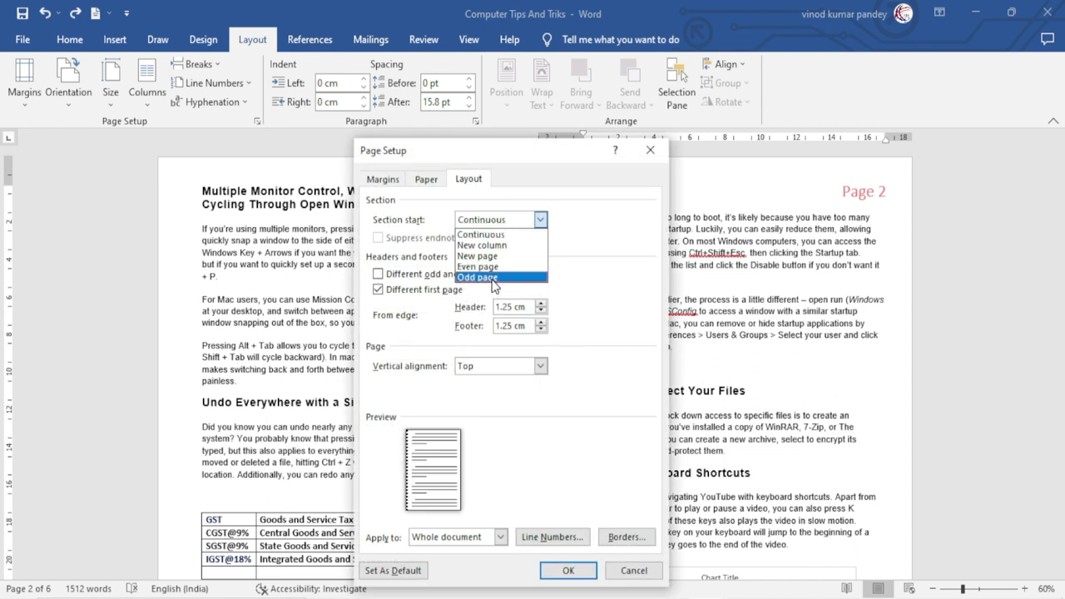
{"action": "left_click", "coordinate": [496, 277]}
{"action": "left_click", "coordinate": [379, 290]}
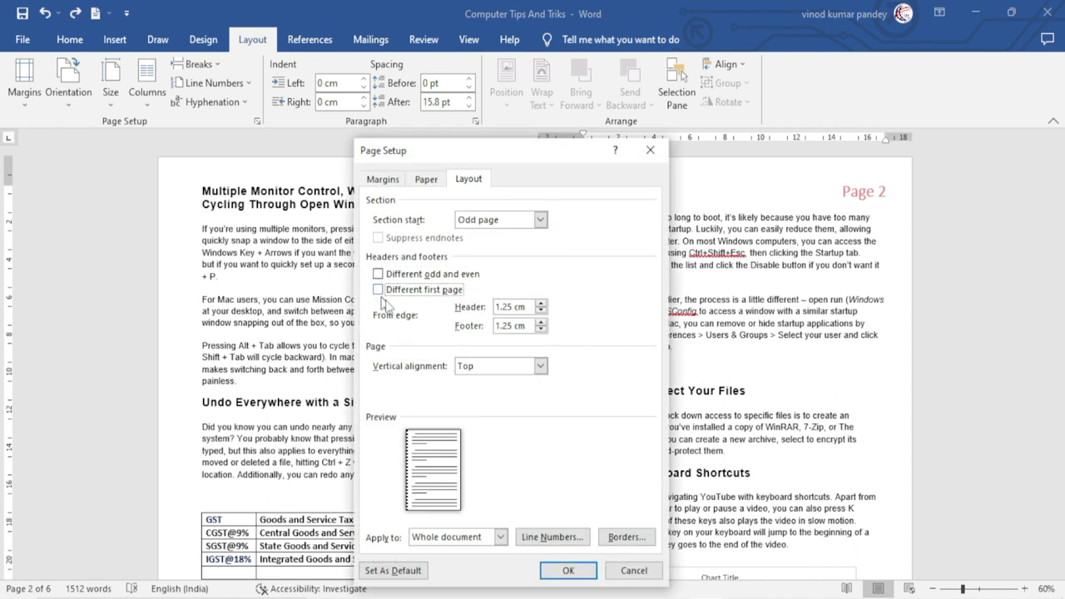
{"action": "left_click", "coordinate": [566, 571]}
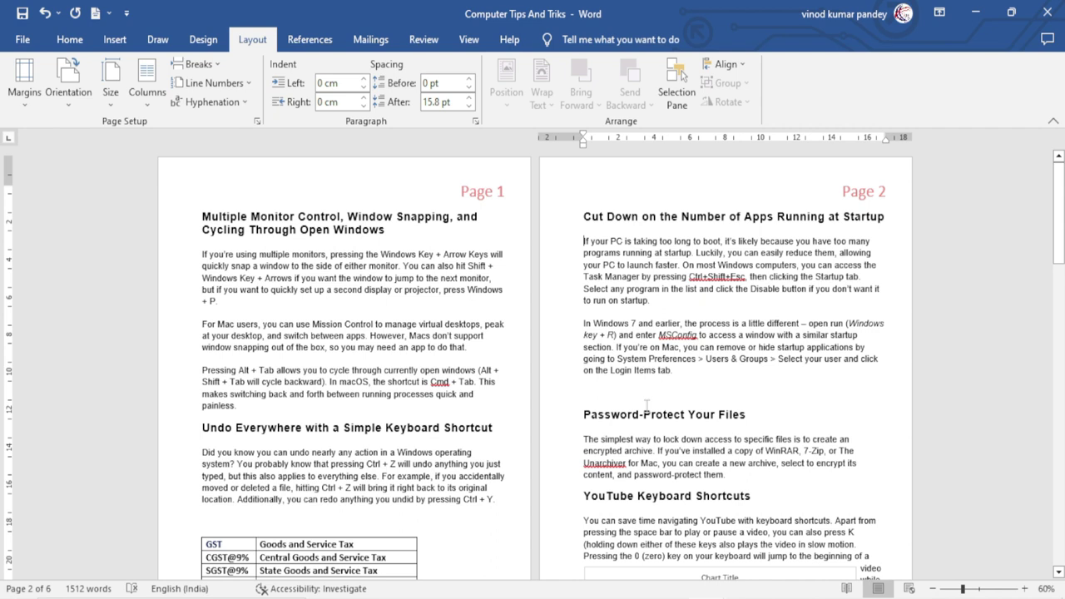
- Reopen Page Setup to inspect the Section start options, then close it unchanged
{"action": "scroll", "coordinate": [833, 383], "scroll_direction": "down", "scroll_amount": 5}
{"action": "scroll", "coordinate": [833, 382], "scroll_direction": "down", "scroll_amount": 3}
{"action": "scroll", "coordinate": [833, 383], "scroll_direction": "up", "scroll_amount": 3}
{"action": "scroll", "coordinate": [832, 387], "scroll_direction": "up", "scroll_amount": 3}
{"action": "scroll", "coordinate": [830, 391], "scroll_direction": "up", "scroll_amount": 2}
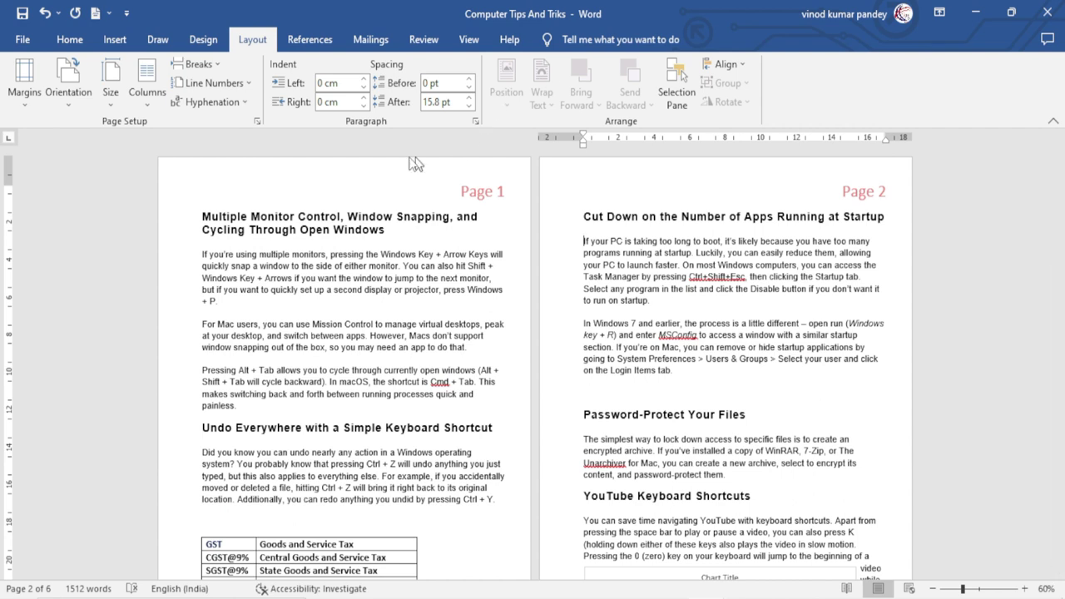
{"action": "left_click", "coordinate": [258, 125]}
{"action": "mouse_move", "coordinate": [470, 160]}
{"action": "left_mouse_down"}
{"action": "mouse_move", "coordinate": [759, 159]}
{"action": "mouse_move", "coordinate": [714, 173]}
{"action": "left_mouse_up"}
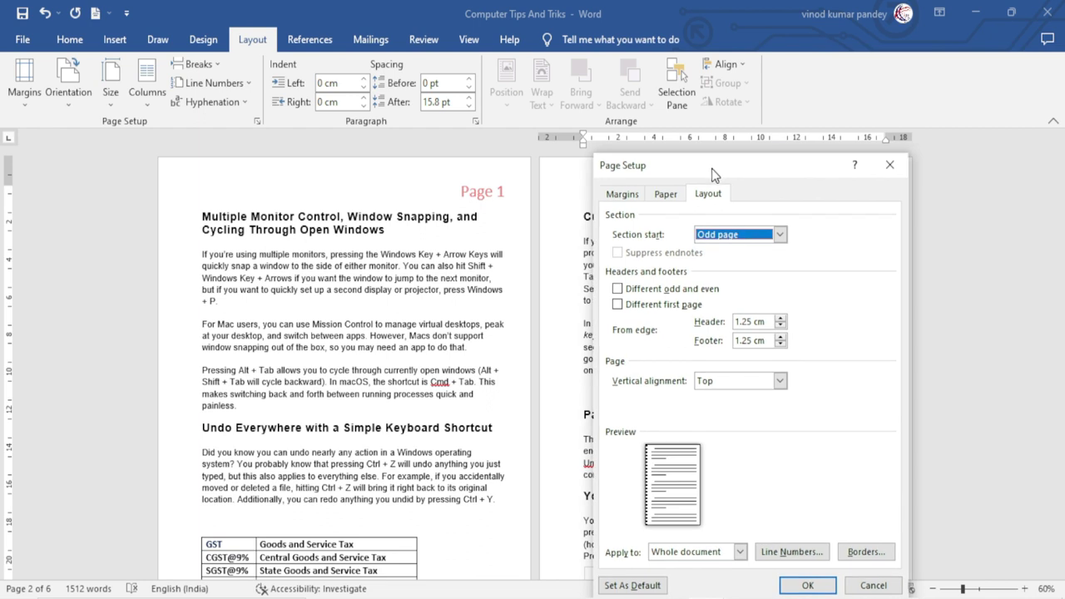
{"action": "left_click", "coordinate": [734, 239]}
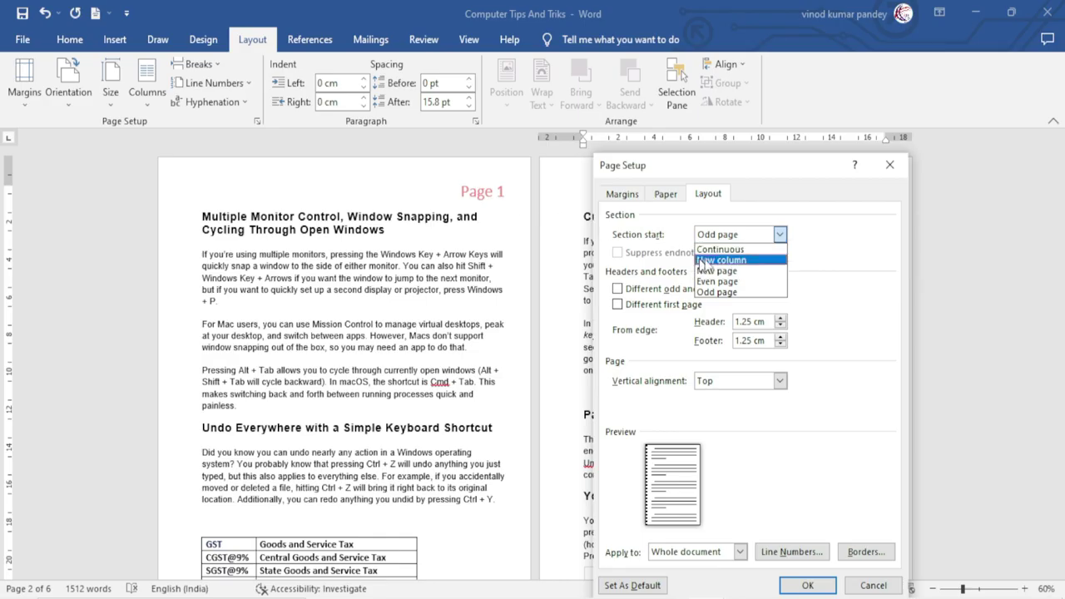
{"action": "left_click", "coordinate": [788, 297]}
{"action": "left_click", "coordinate": [888, 167]}
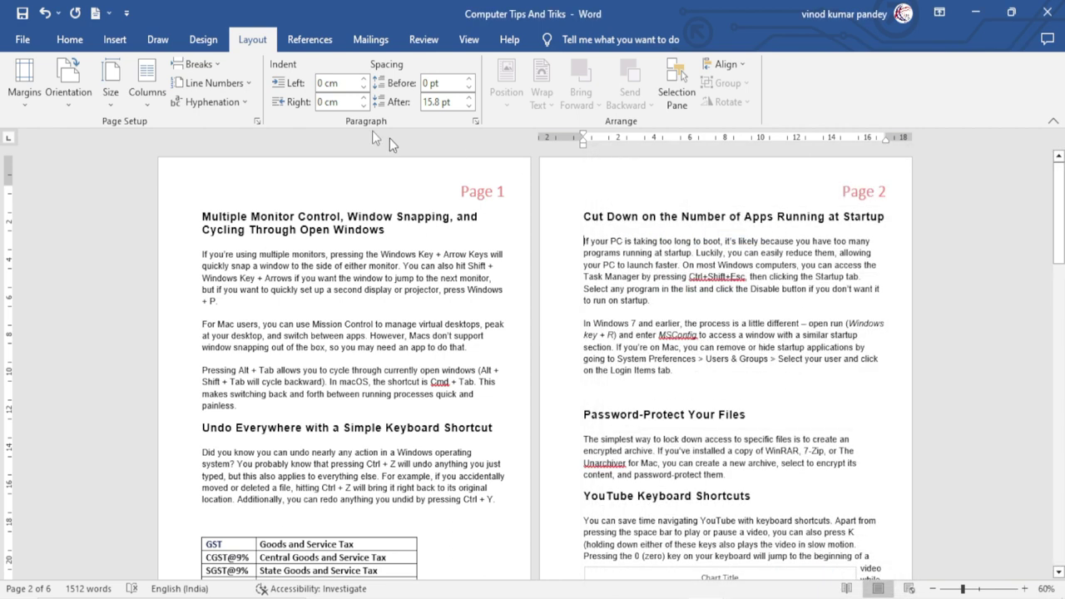
- In Page Setup's Layout settings, choose Even page section start and check Different odd and even
{"action": "left_click", "coordinate": [216, 65]}
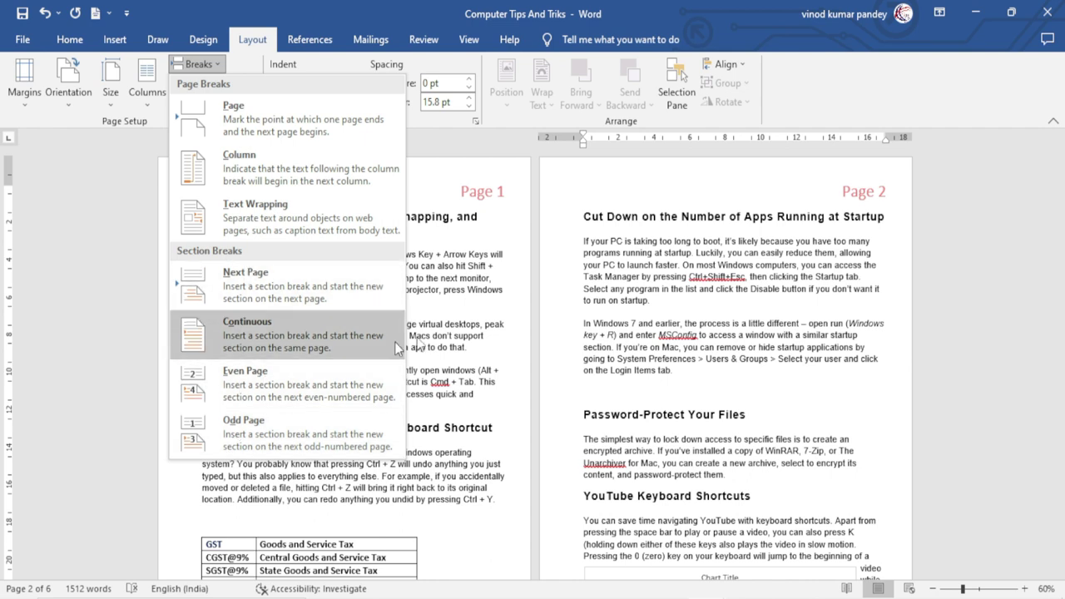
{"action": "left_click", "coordinate": [657, 312]}
{"action": "left_click", "coordinate": [257, 121]}
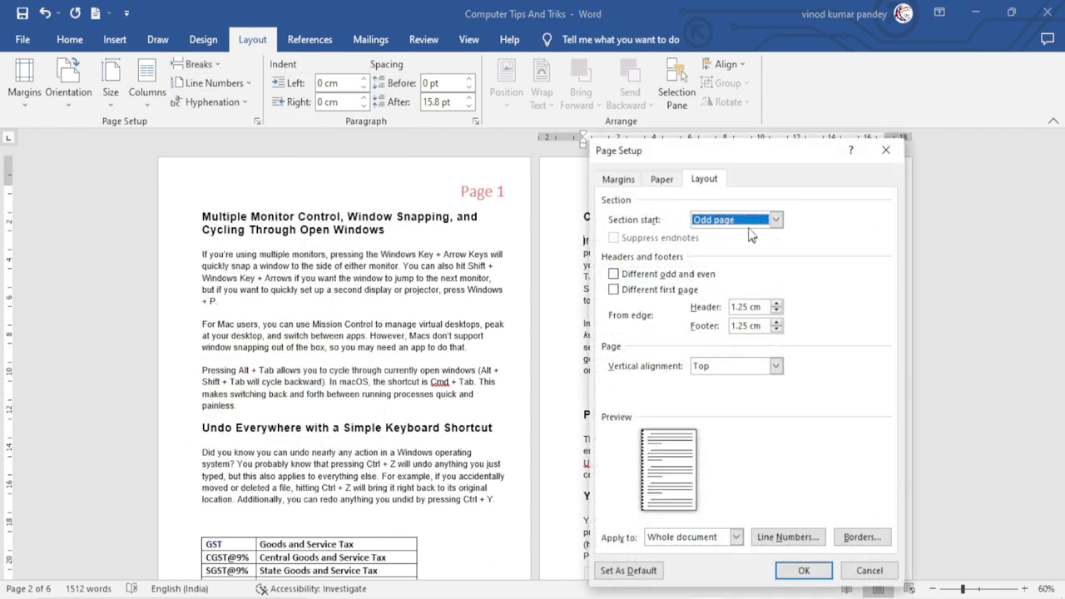
{"action": "left_click", "coordinate": [724, 219]}
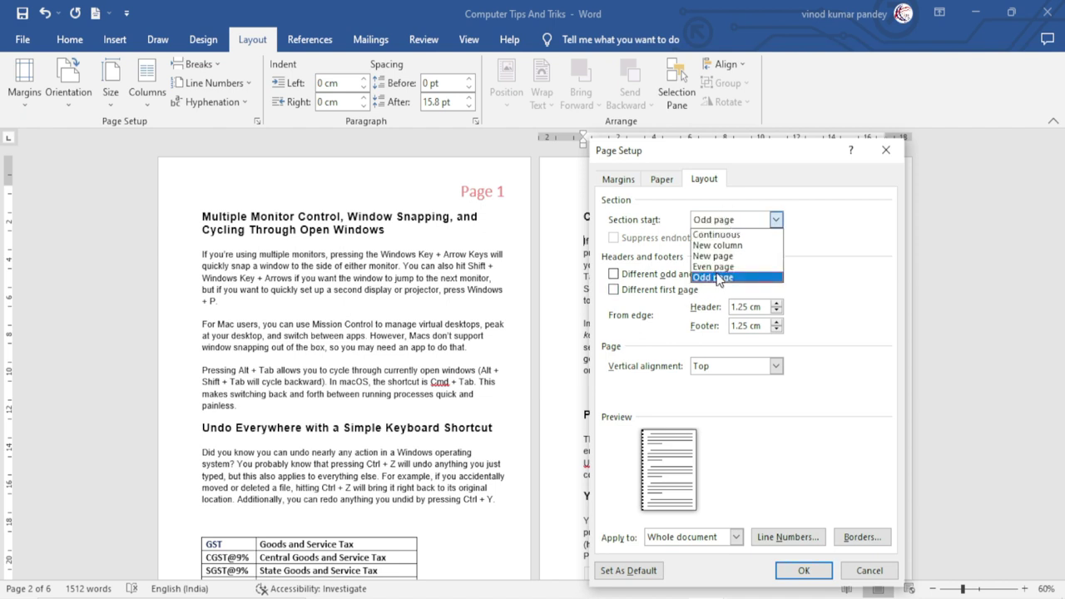
{"action": "left_click", "coordinate": [719, 266]}
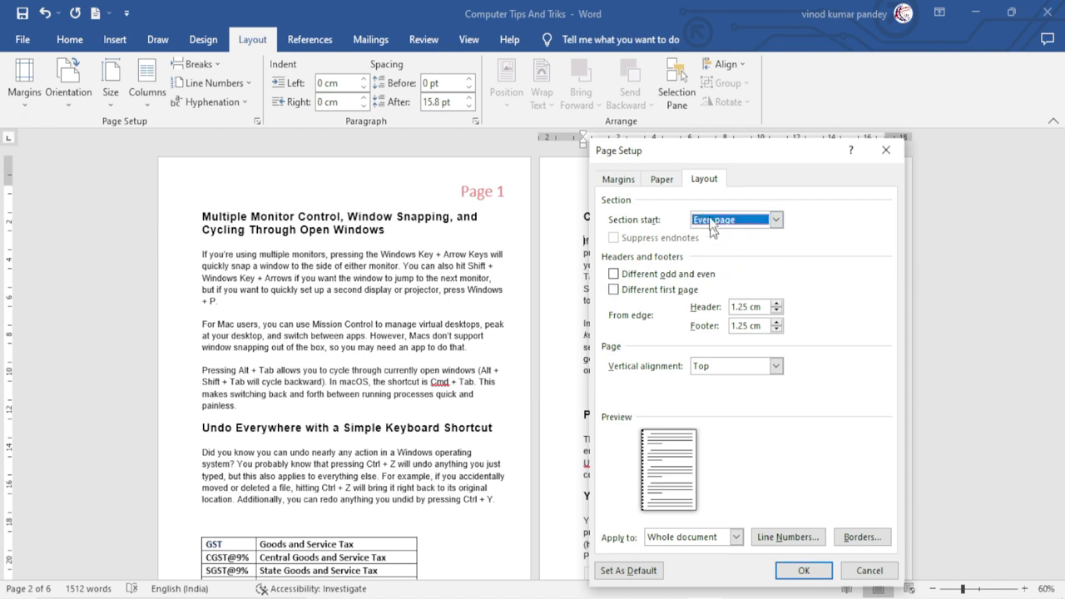
{"action": "left_click_drag", "start_coordinate": [702, 154], "coordinate": [741, 159]}
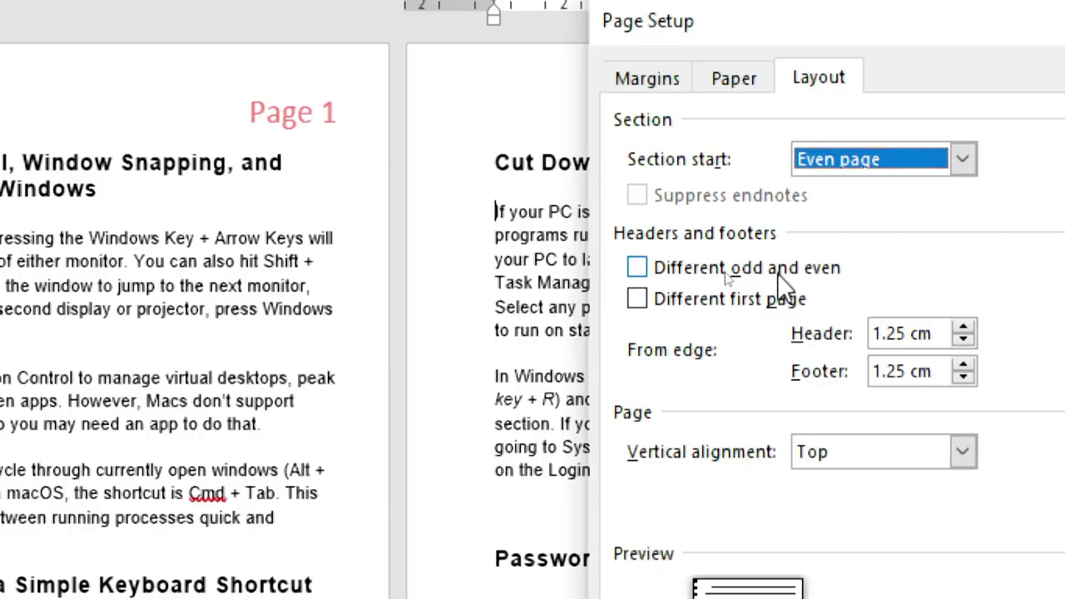
{"action": "left_click", "coordinate": [638, 267]}
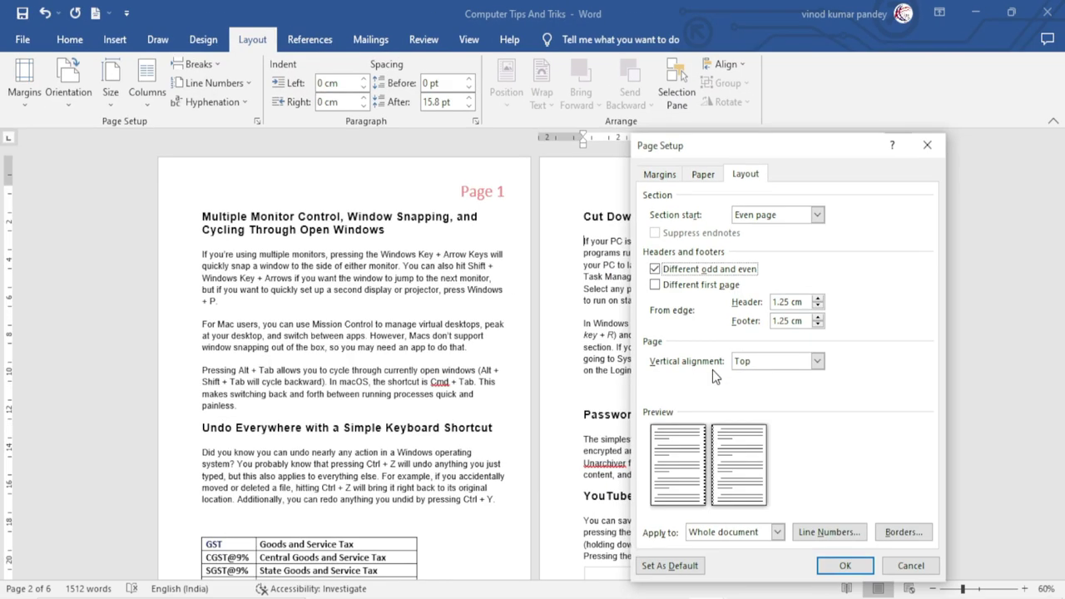
{"action": "left_click", "coordinate": [845, 565]}
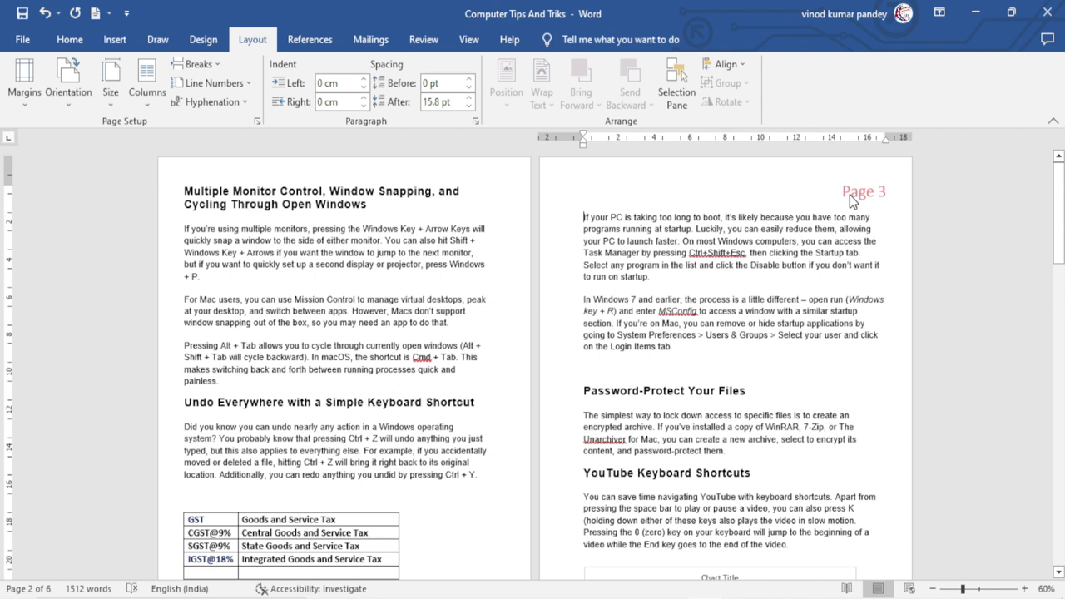
- Preview the layout in Page Setup, close it, and scroll through the odd-page headers
{"action": "left_click", "coordinate": [258, 121]}
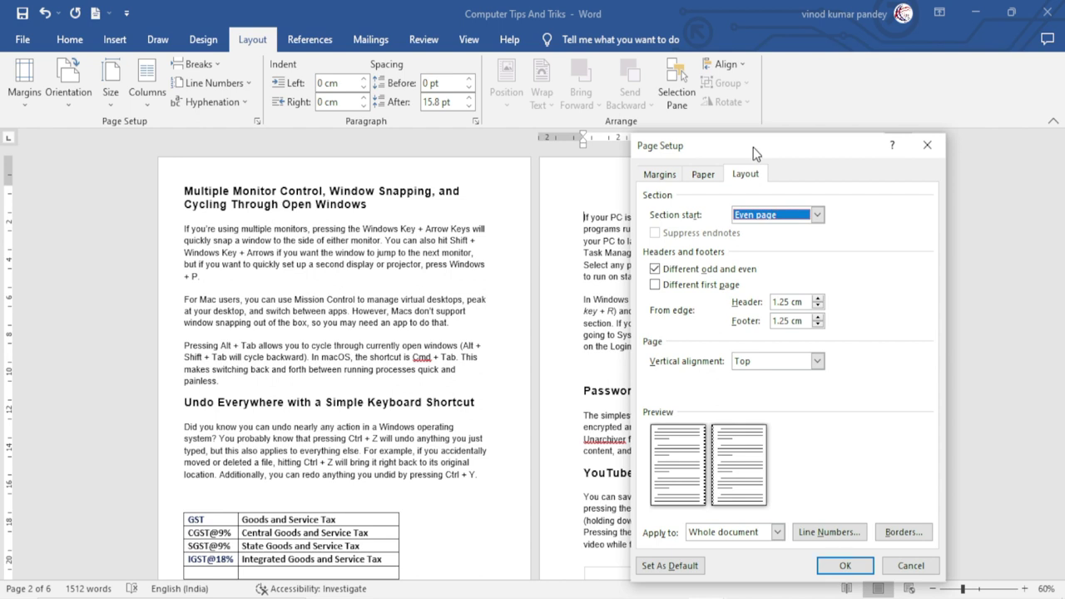
{"action": "left_click_drag", "start_coordinate": [753, 147], "coordinate": [620, 339]}
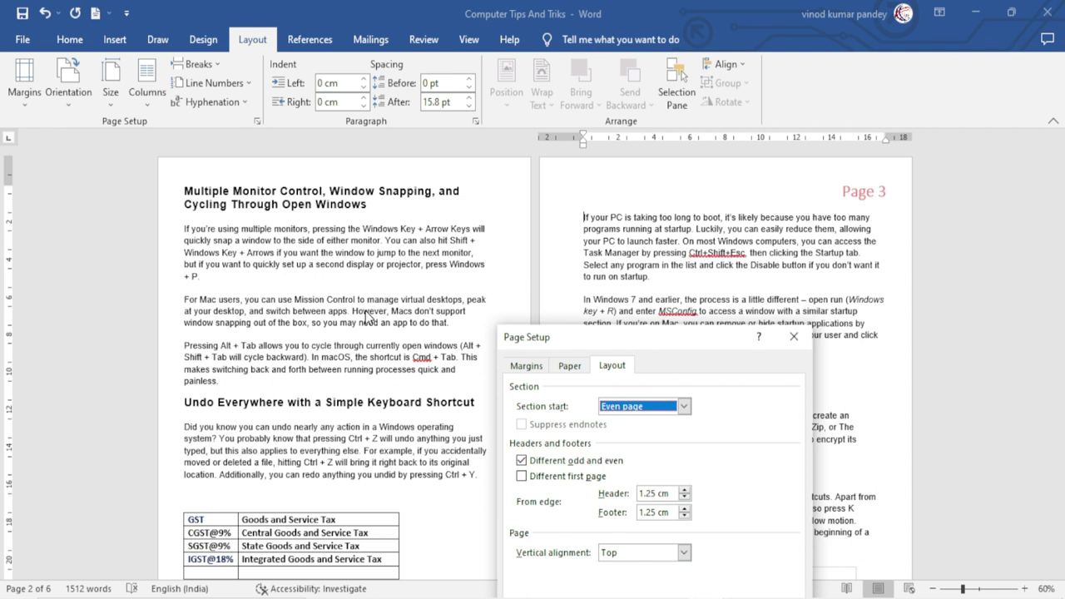
{"action": "left_click_drag", "start_coordinate": [703, 337], "coordinate": [567, 188]}
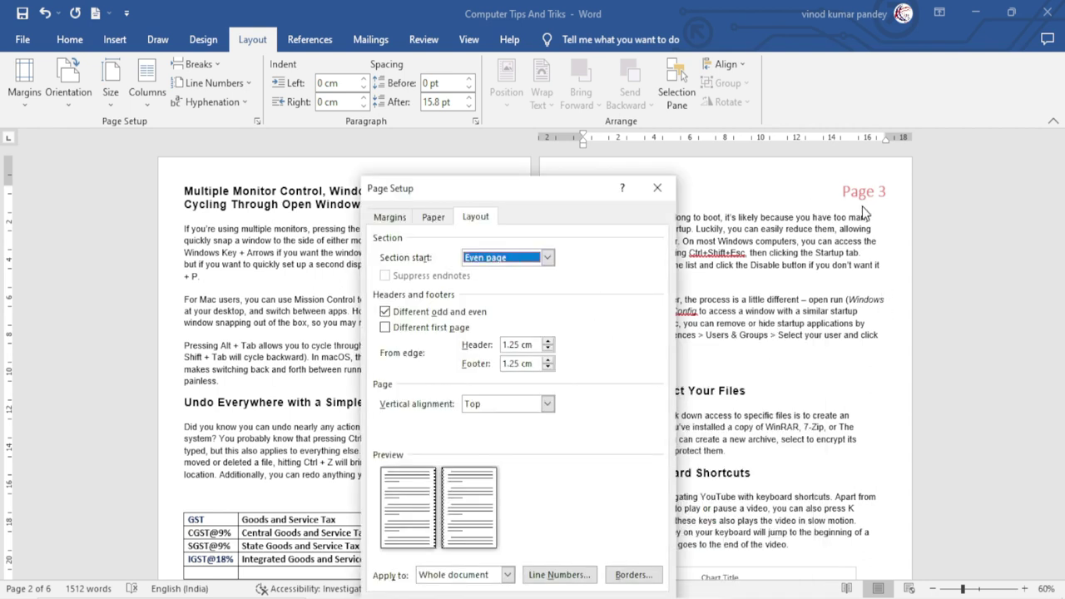
{"action": "left_click", "coordinate": [658, 188]}
{"action": "left_click_drag", "start_coordinate": [1058, 215], "coordinate": [1055, 315]}
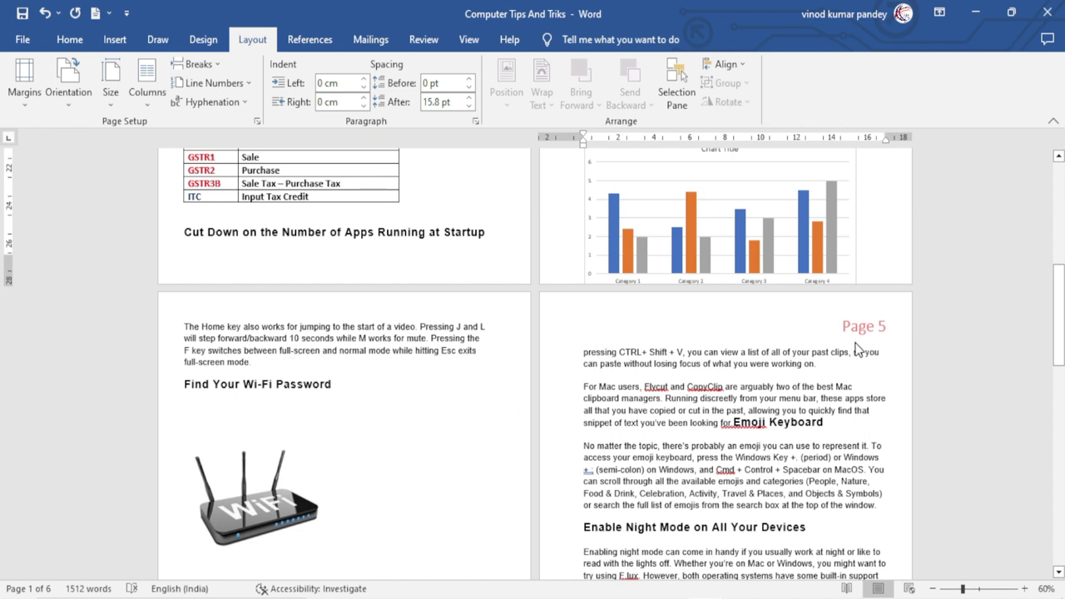
{"action": "left_click_drag", "start_coordinate": [1062, 316], "coordinate": [1060, 458]}
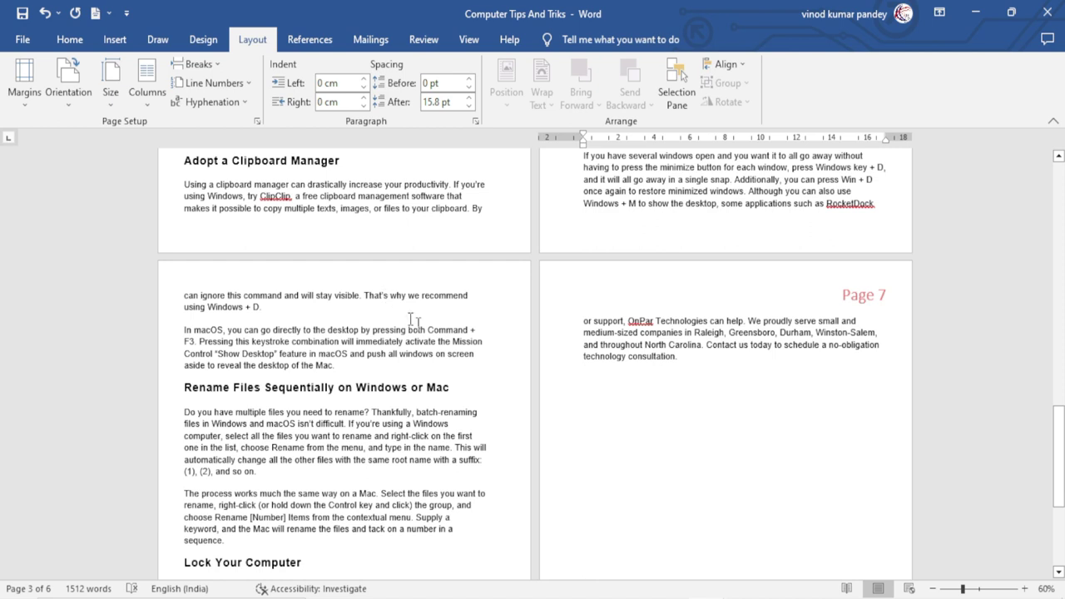
{"action": "left_click_drag", "start_coordinate": [1059, 416], "coordinate": [1062, 191]}
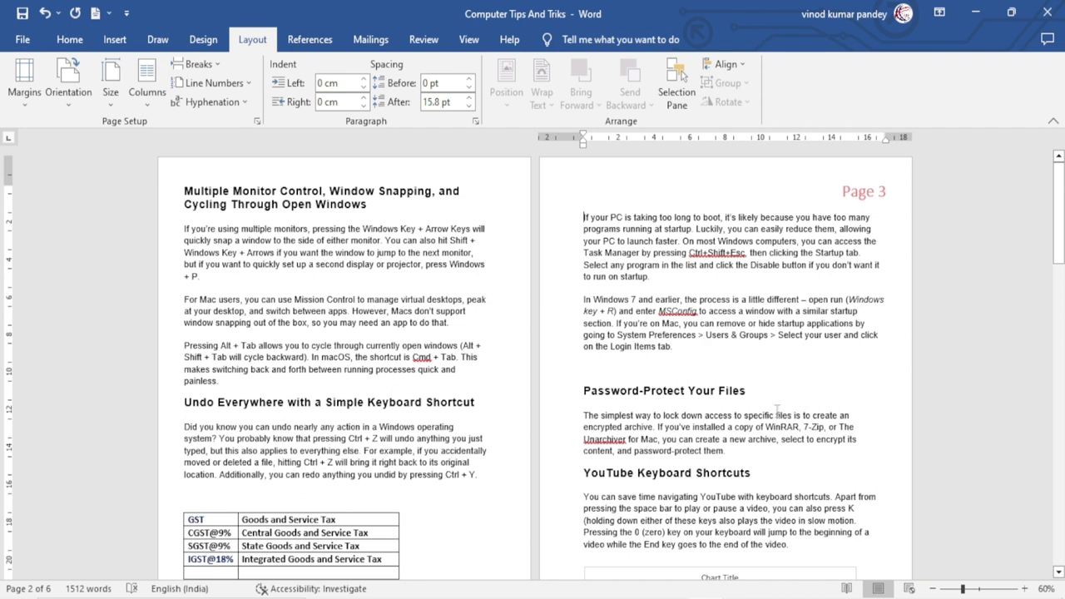
- Change Section start to Odd page in Page Setup's Layout settings
{"action": "left_click", "coordinate": [257, 121]}
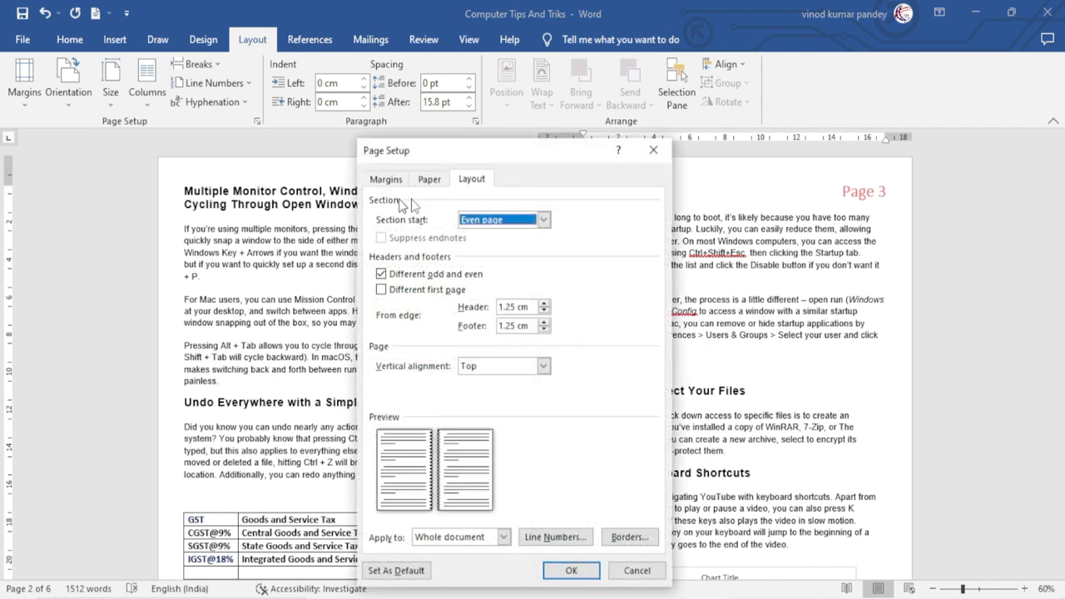
{"action": "left_click_drag", "start_coordinate": [481, 160], "coordinate": [564, 165]}
{"action": "left_click", "coordinate": [583, 225]}
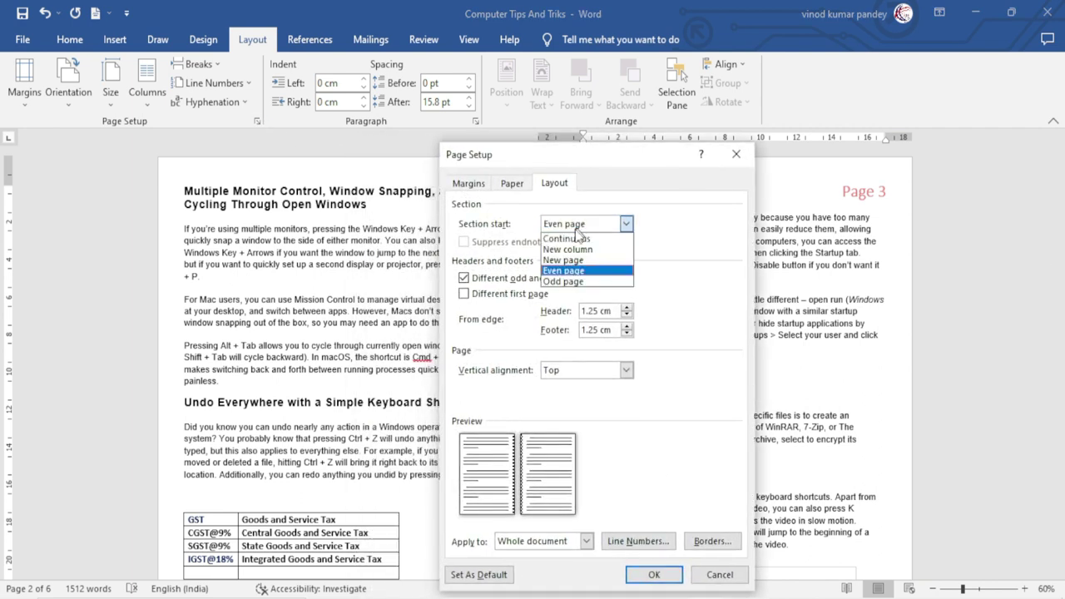
{"action": "left_click", "coordinate": [571, 283]}
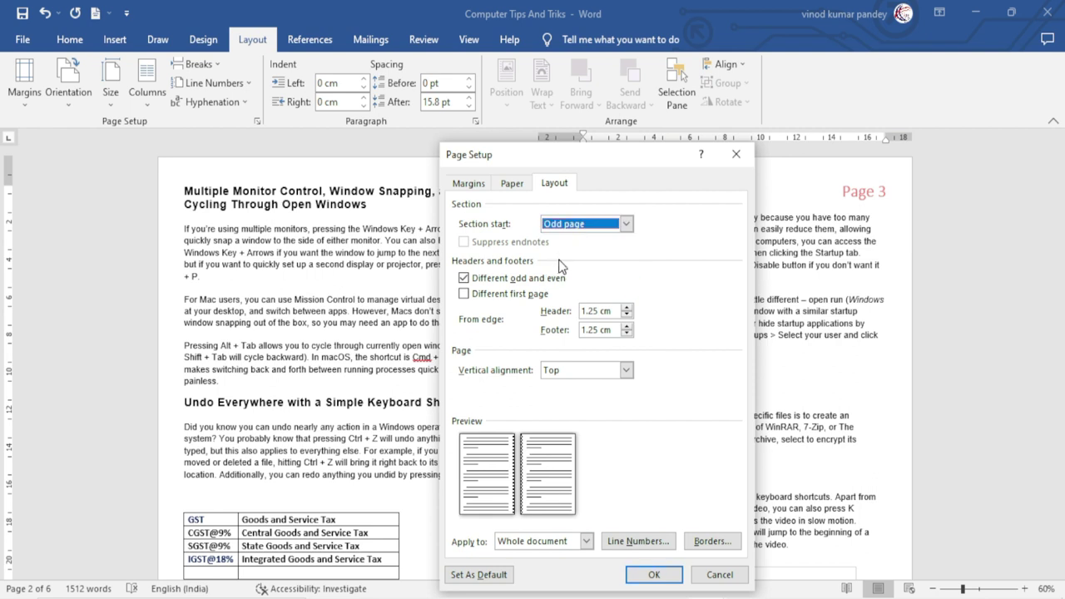
{"action": "left_click", "coordinate": [654, 575]}
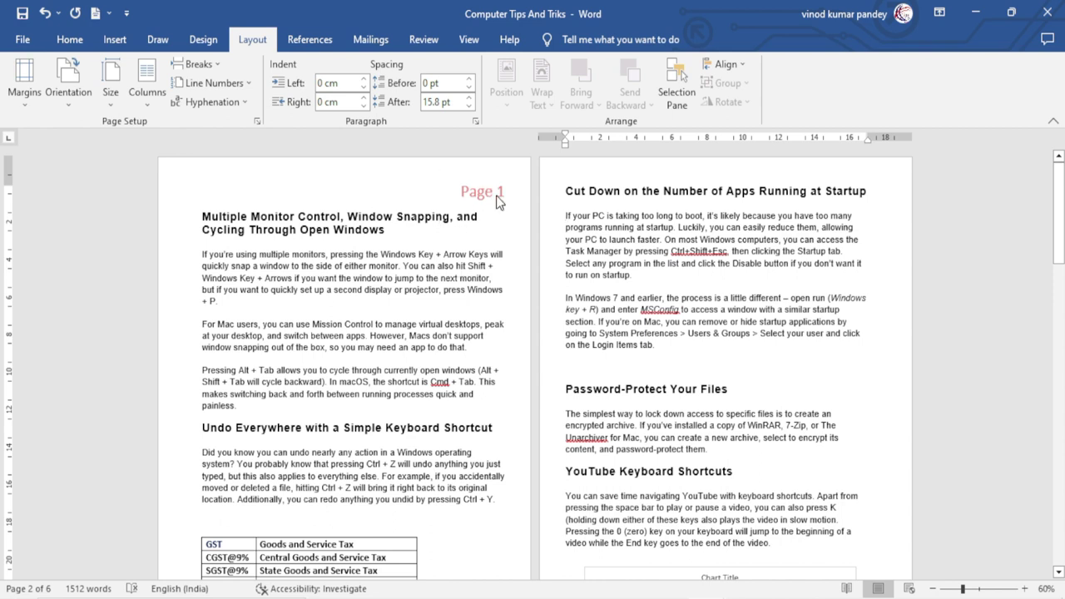
- Scroll through the document to check the Page 1 header and the header-less even page
{"action": "scroll", "coordinate": [566, 422], "scroll_direction": "down", "scroll_amount": 2}
{"action": "scroll", "coordinate": [563, 423], "scroll_direction": "down", "scroll_amount": 3}
{"action": "scroll", "coordinate": [562, 423], "scroll_direction": "down", "scroll_amount": 2}
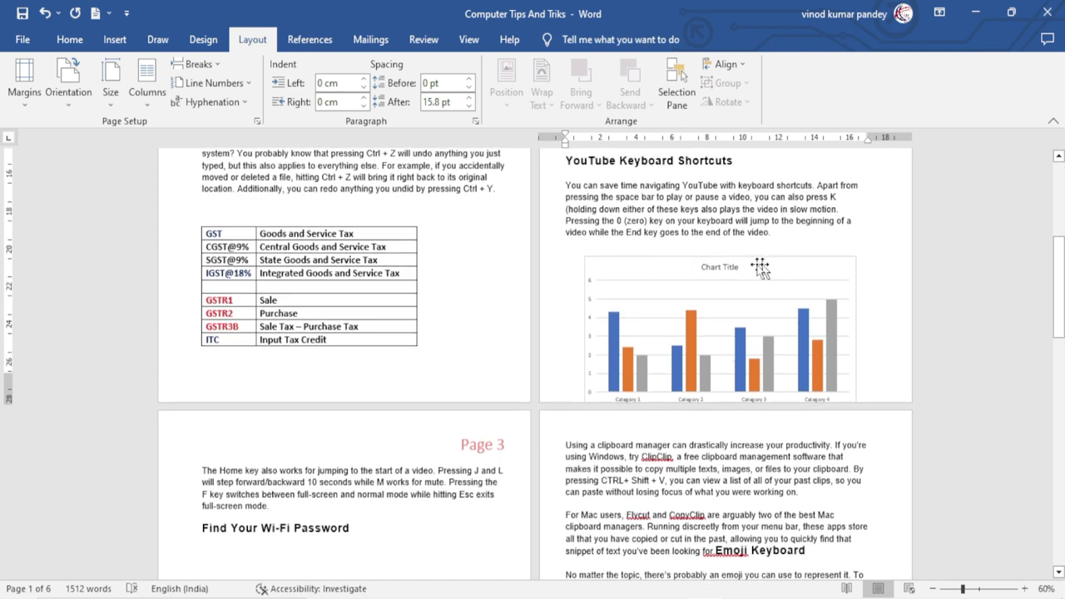
{"action": "scroll", "coordinate": [500, 453], "scroll_direction": "down", "scroll_amount": 2}
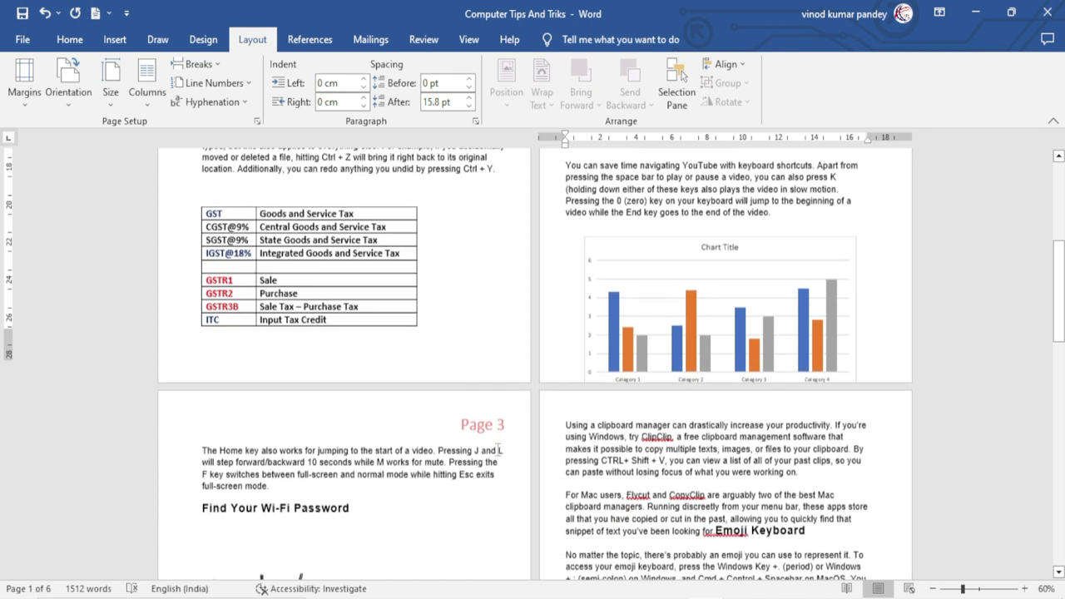
{"action": "scroll", "coordinate": [790, 379], "scroll_direction": "down", "scroll_amount": 4}
{"action": "scroll", "coordinate": [749, 383], "scroll_direction": "down", "scroll_amount": 6}
{"action": "scroll", "coordinate": [666, 395], "scroll_direction": "down", "scroll_amount": 4}
{"action": "scroll", "coordinate": [582, 408], "scroll_direction": "down", "scroll_amount": 5}
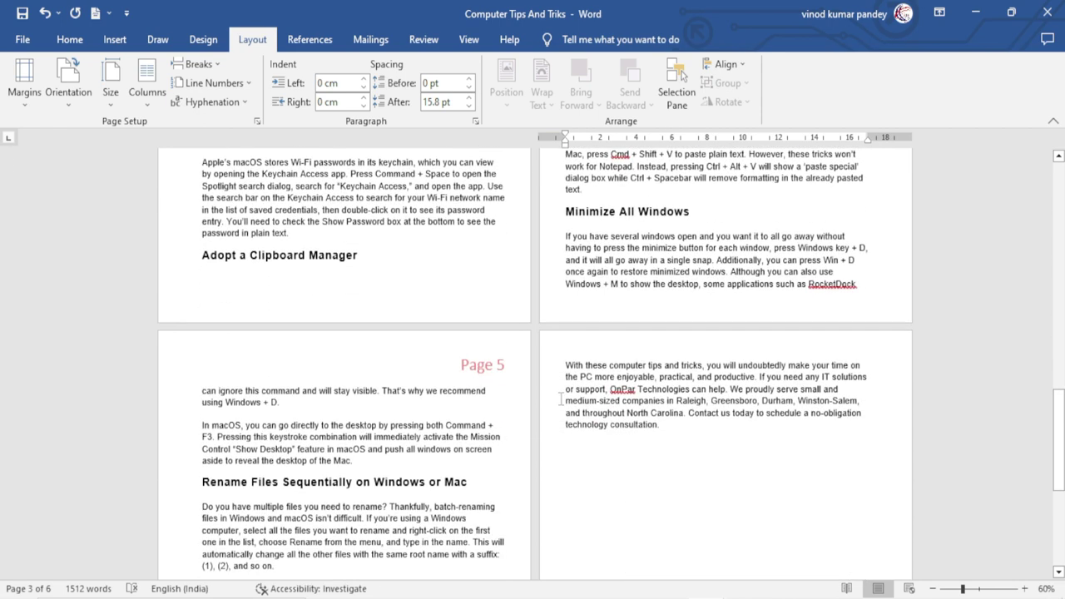
{"action": "scroll", "coordinate": [561, 400], "scroll_direction": "up", "scroll_amount": 5}
{"action": "scroll", "coordinate": [561, 400], "scroll_direction": "up", "scroll_amount": 5}
{"action": "scroll", "coordinate": [561, 400], "scroll_direction": "up", "scroll_amount": 2}
{"action": "scroll", "coordinate": [561, 400], "scroll_direction": "up", "scroll_amount": 6}
{"action": "scroll", "coordinate": [561, 400], "scroll_direction": "up", "scroll_amount": 1}
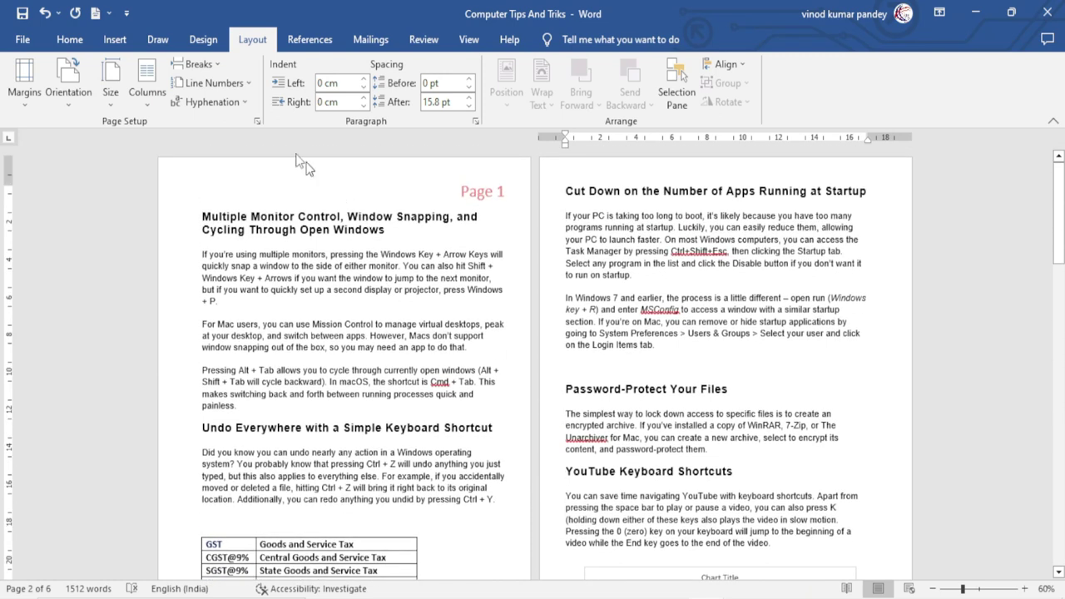
{"action": "left_click", "coordinate": [257, 122]}
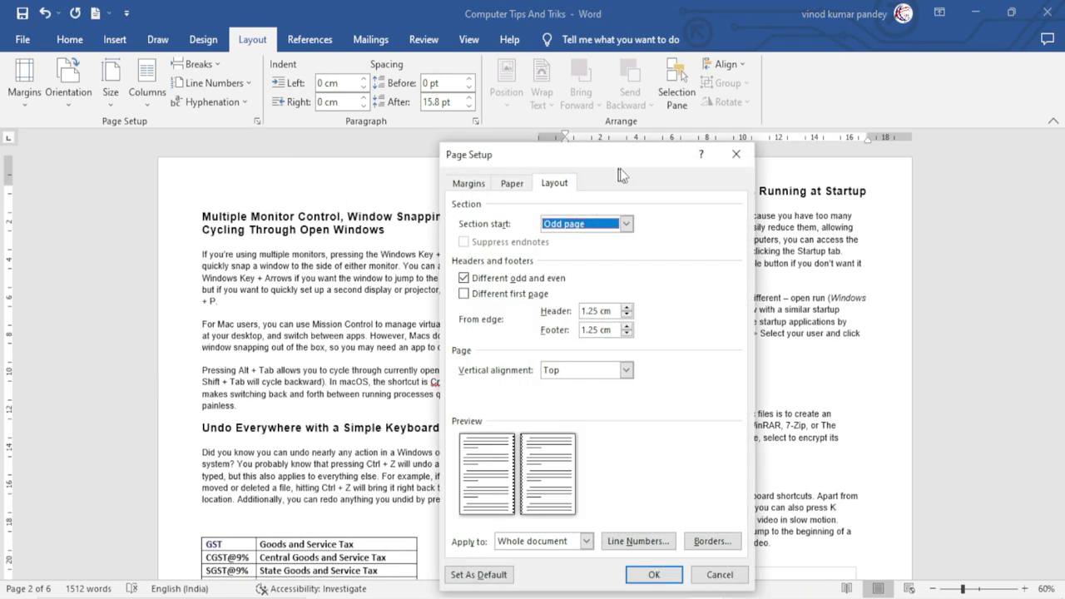
{"action": "left_click_drag", "start_coordinate": [619, 163], "coordinate": [693, 91]}
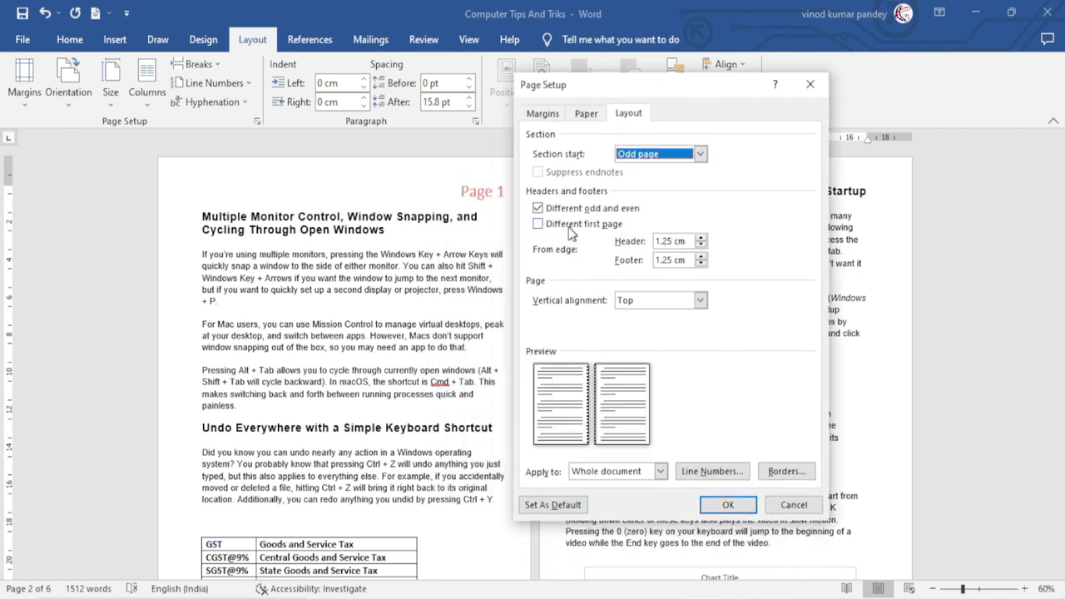
{"action": "left_click", "coordinate": [538, 209]}
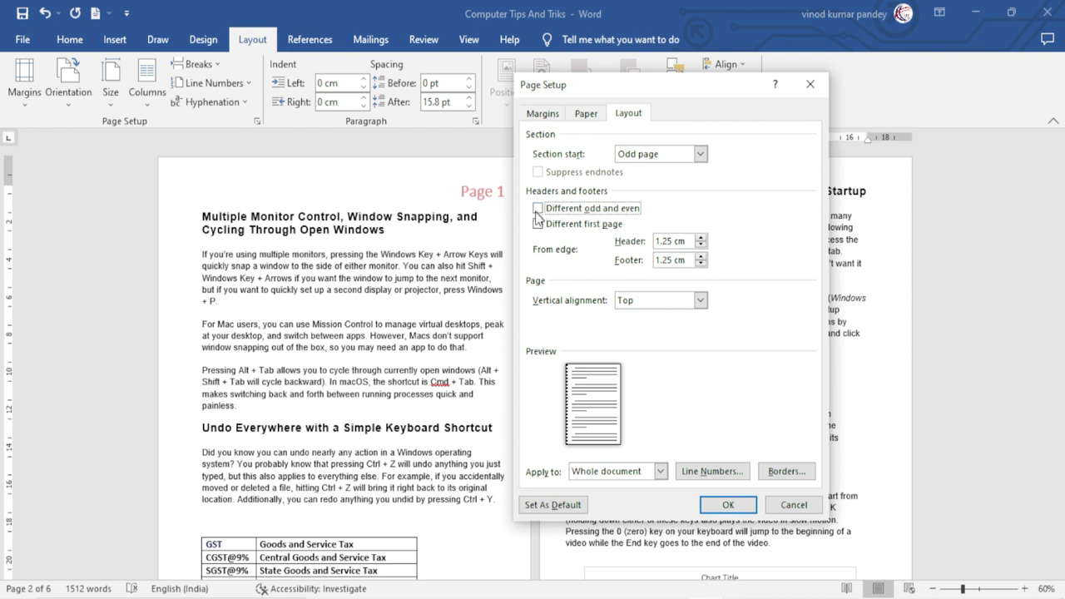
{"action": "left_click", "coordinate": [538, 224]}
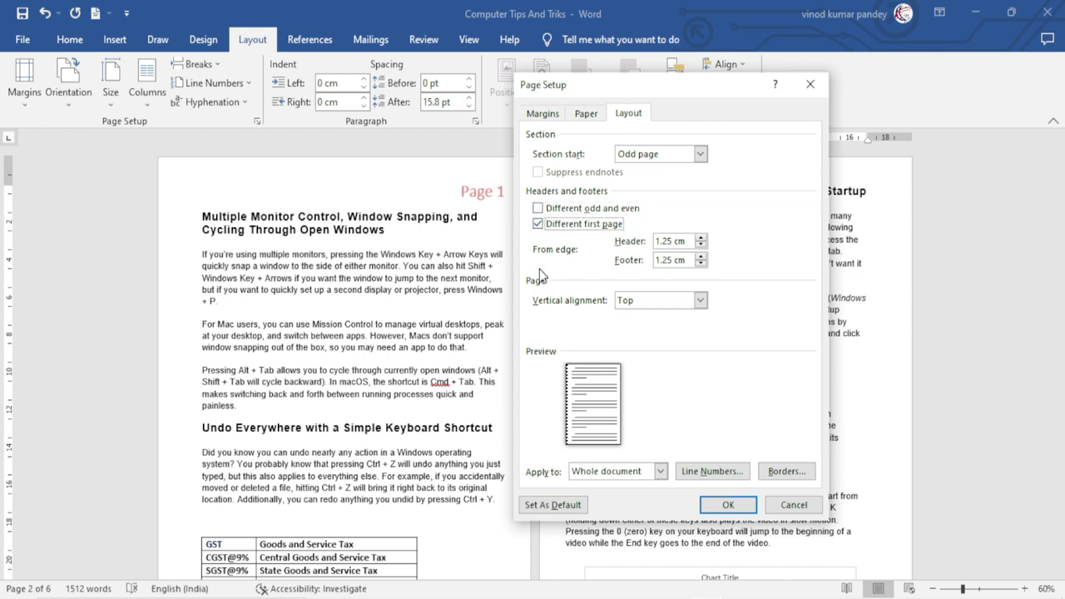
{"action": "left_click", "coordinate": [725, 507]}
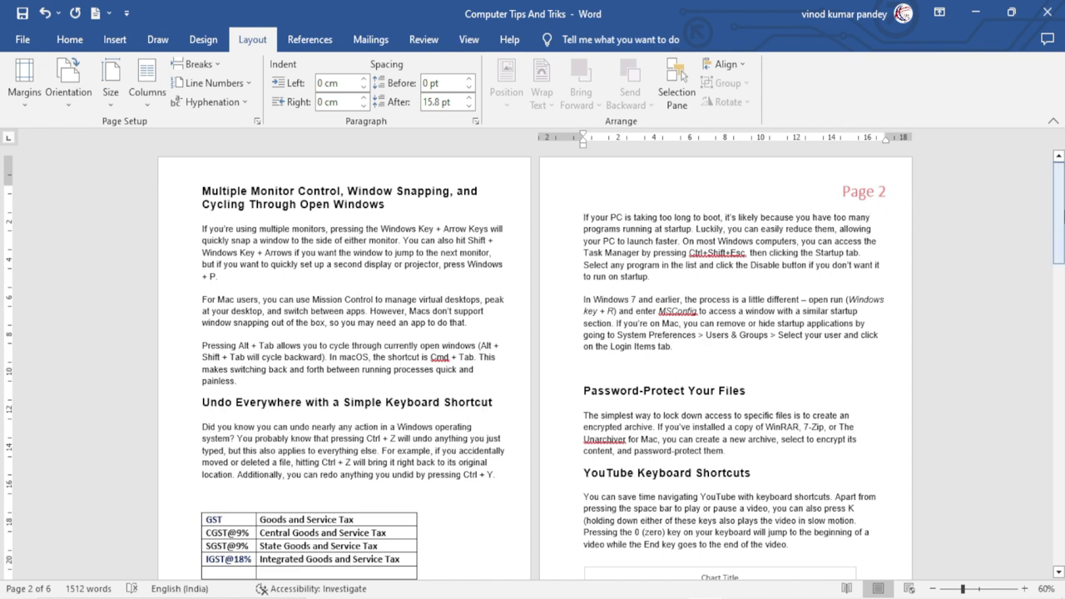
{"action": "left_click_drag", "start_coordinate": [1062, 218], "coordinate": [1062, 350]}
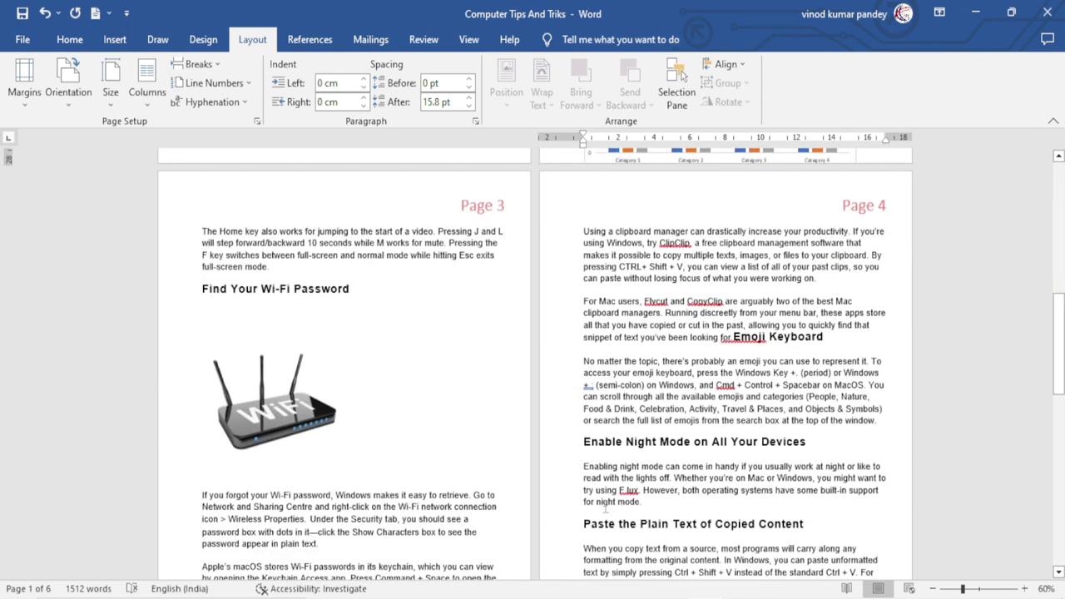
{"action": "left_click_drag", "start_coordinate": [1062, 343], "coordinate": [1062, 456]}
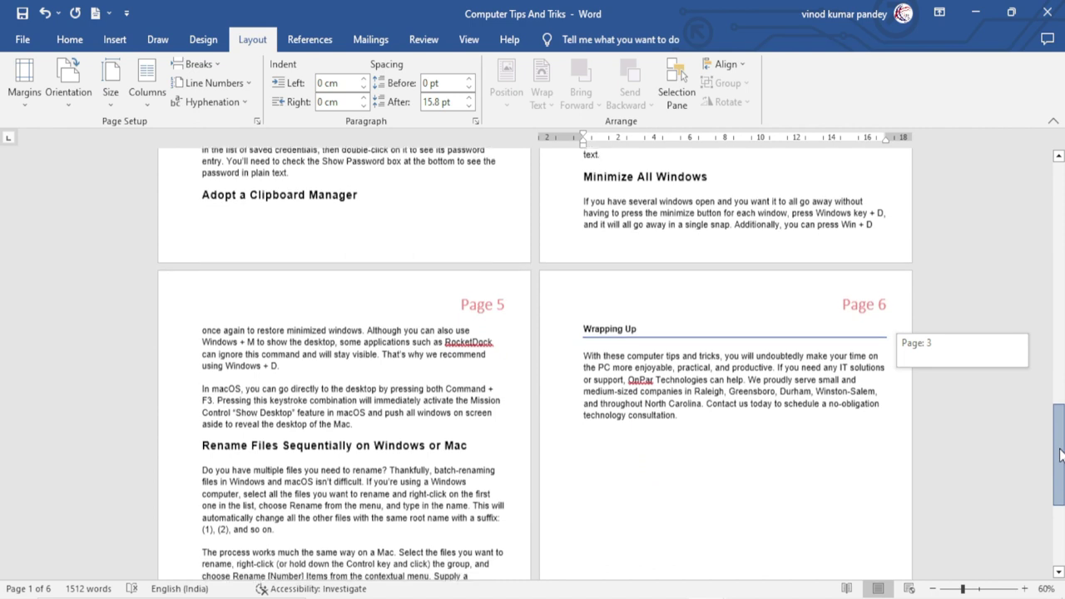
{"action": "left_click_drag", "start_coordinate": [1062, 456], "coordinate": [1062, 210]}
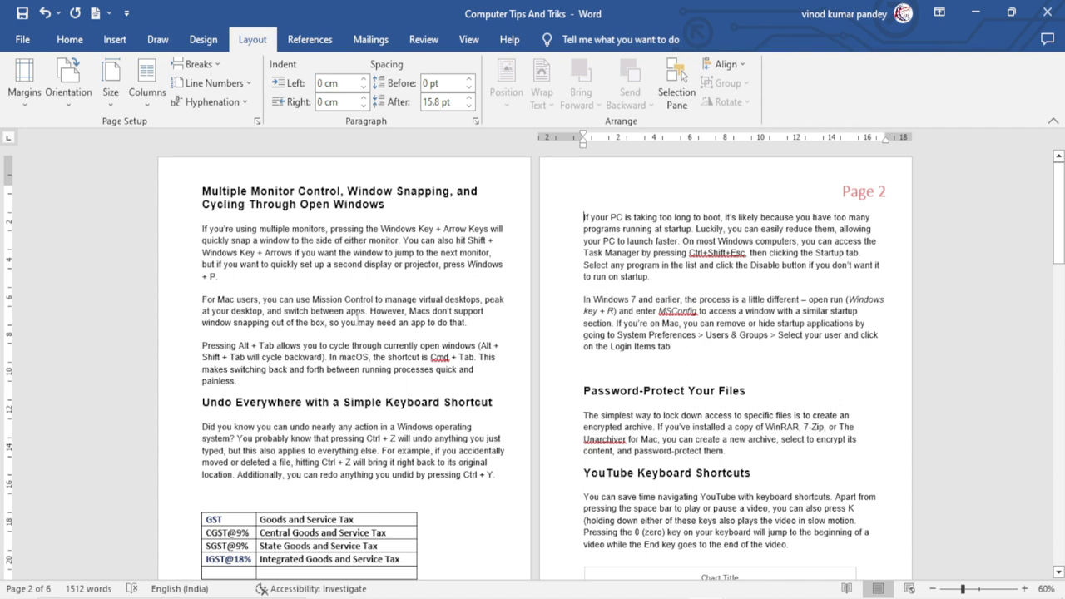
- View the page 2 header area, then return to the body text
{"action": "left_click", "coordinate": [714, 184]}
{"action": "double_click", "coordinate": [714, 185]}
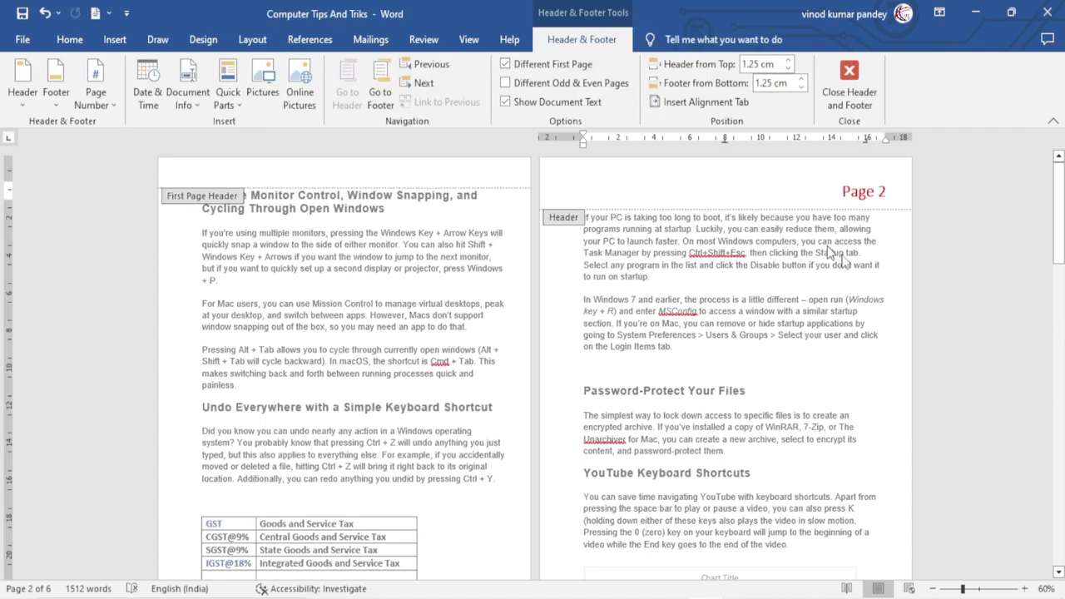
{"action": "double_click", "coordinate": [806, 379]}
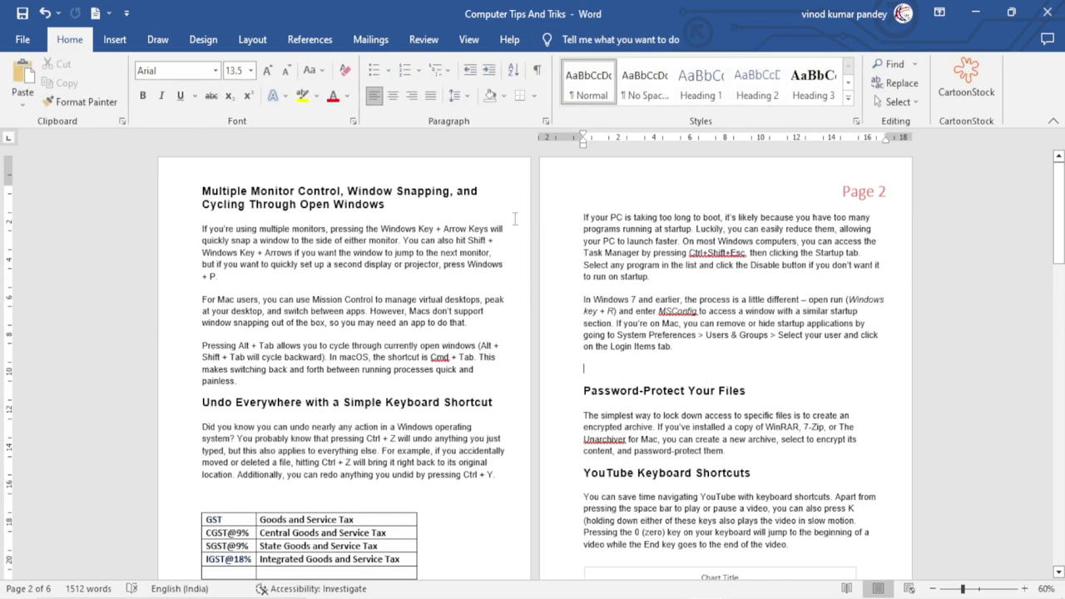
- Dismiss Page Setup without changes and start a new blank document
{"action": "left_click", "coordinate": [254, 40]}
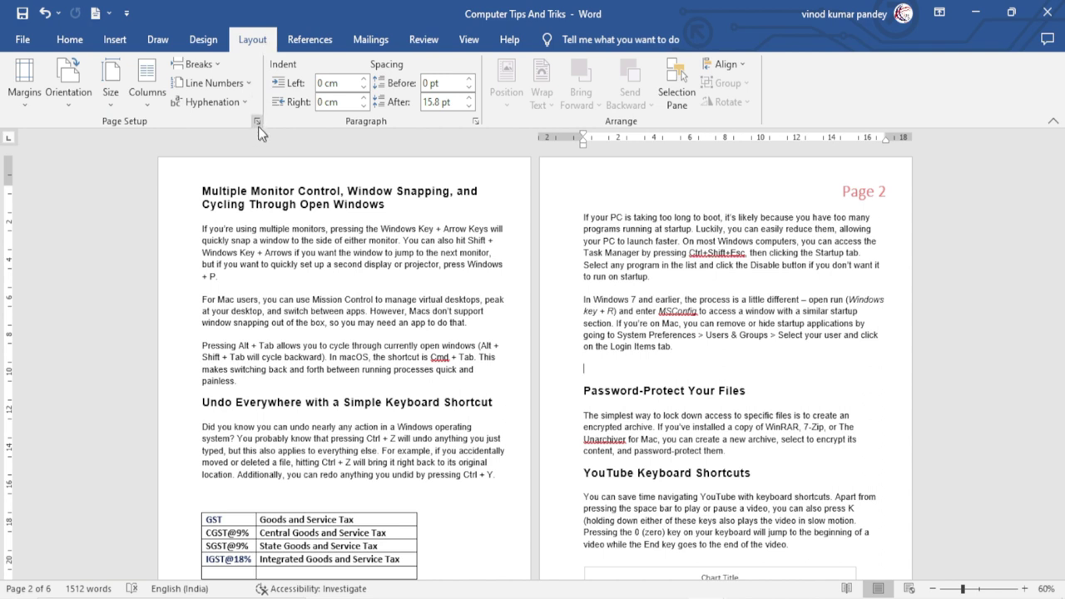
{"action": "left_click", "coordinate": [257, 120]}
{"action": "left_click_drag", "start_coordinate": [648, 98], "coordinate": [591, 162]}
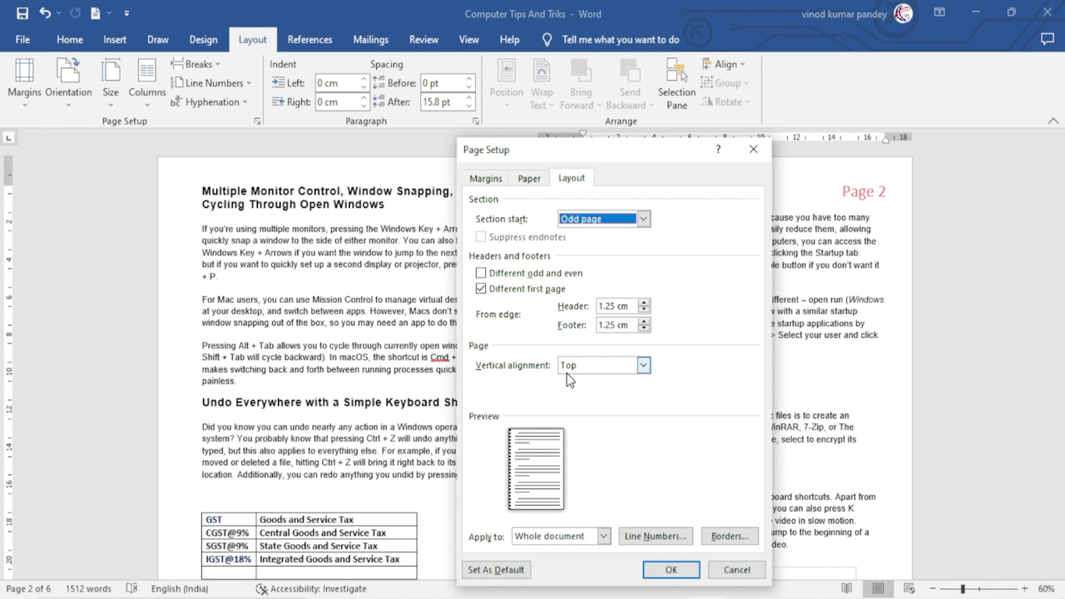
{"action": "key", "text": "Return"}
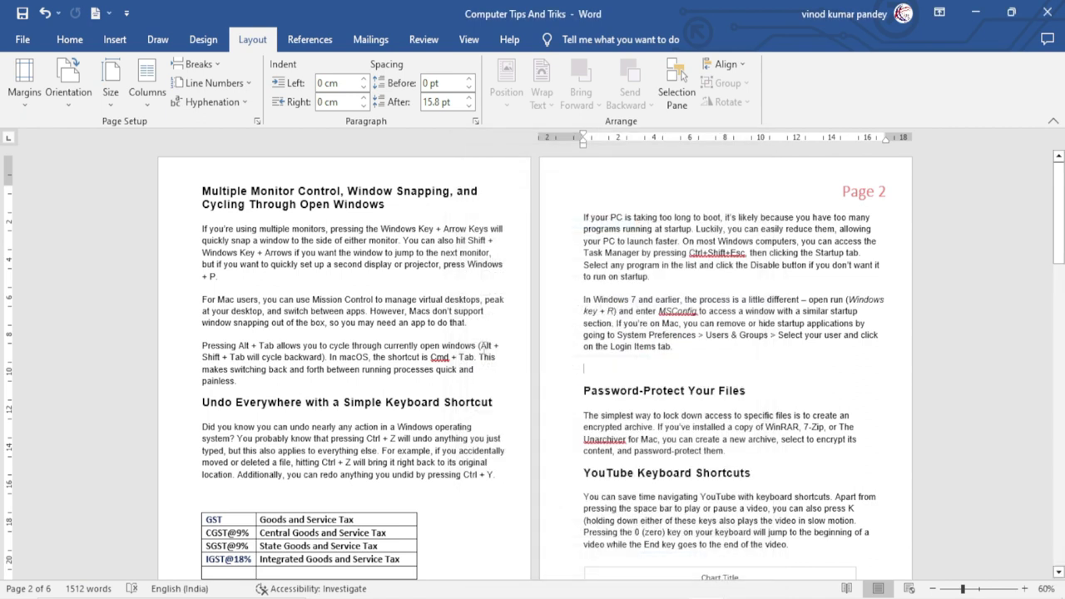
{"action": "key", "text": "ctrl+n"}
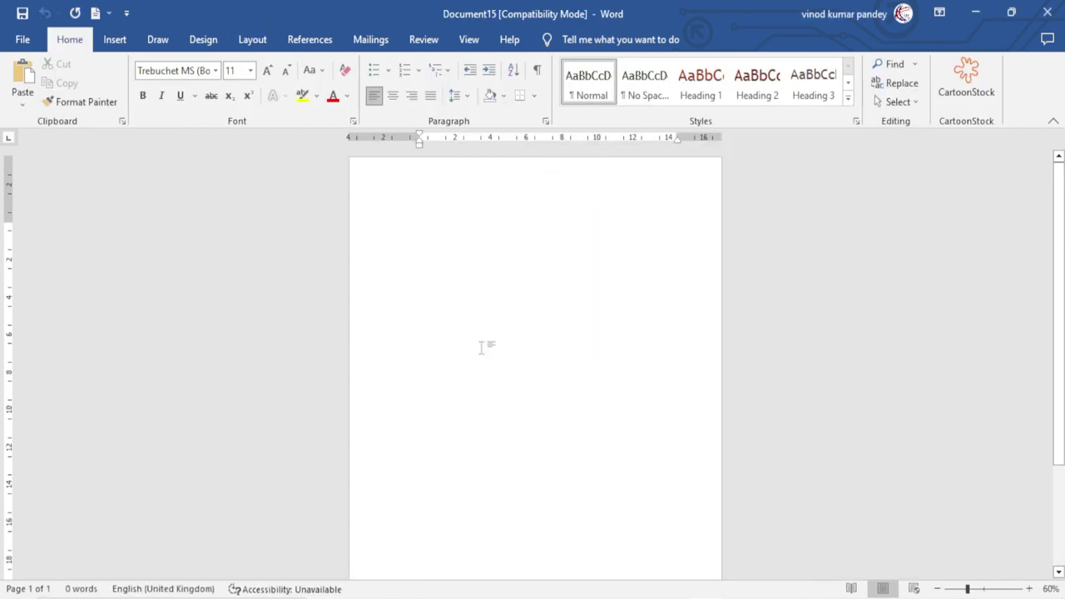
- Generate three paragraphs of sample text with =rand(3) and zoom the page to 70%
{"action": "type", "text": "=ran"}
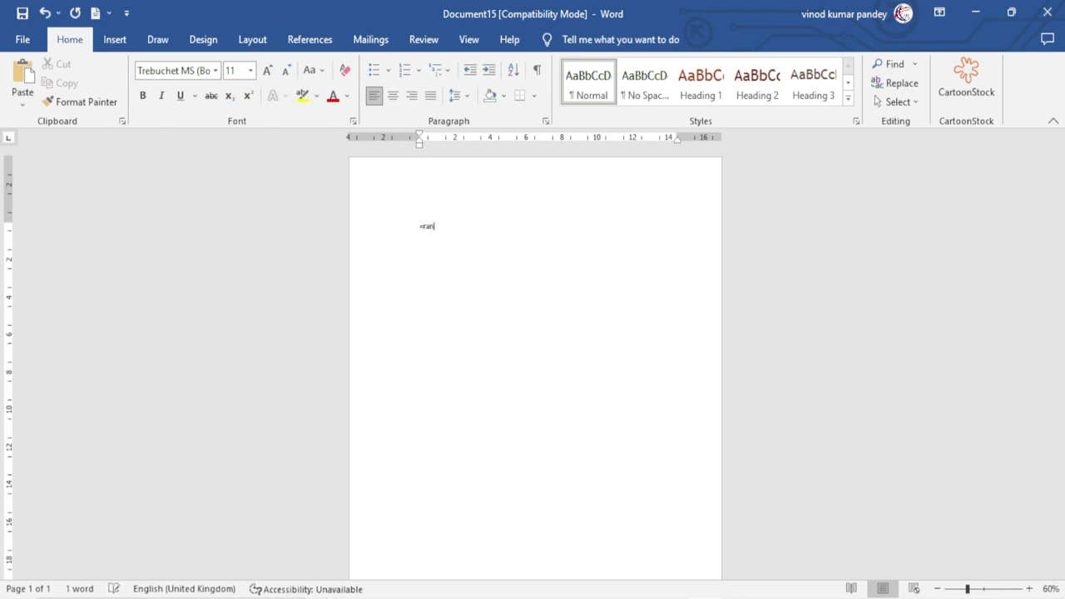
{"action": "type", "text": "d(3"}
{"action": "key", "text": "Return"}
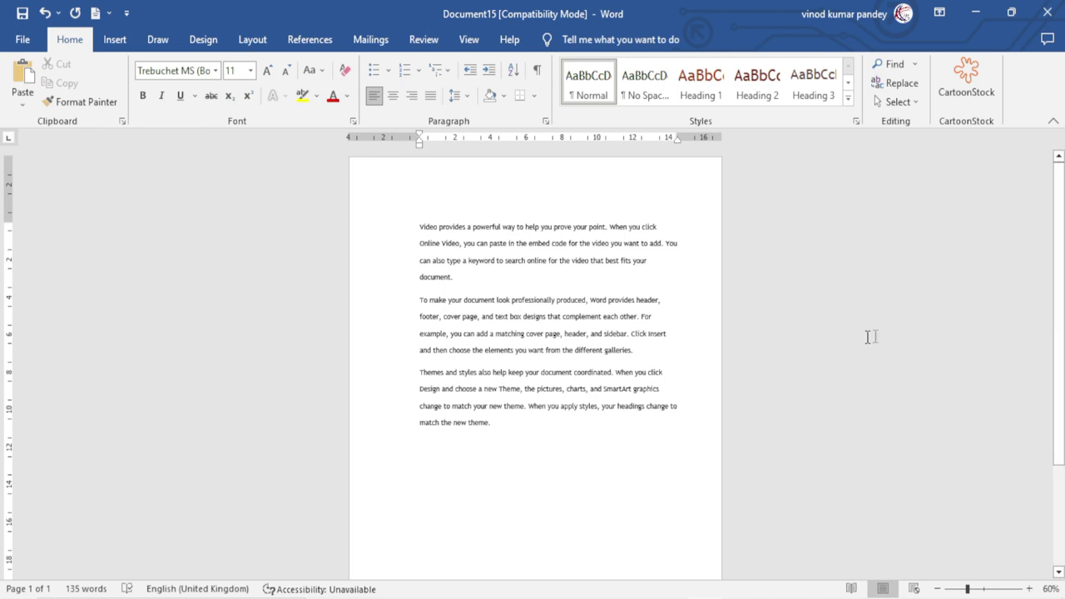
{"action": "left_click", "coordinate": [1029, 588]}
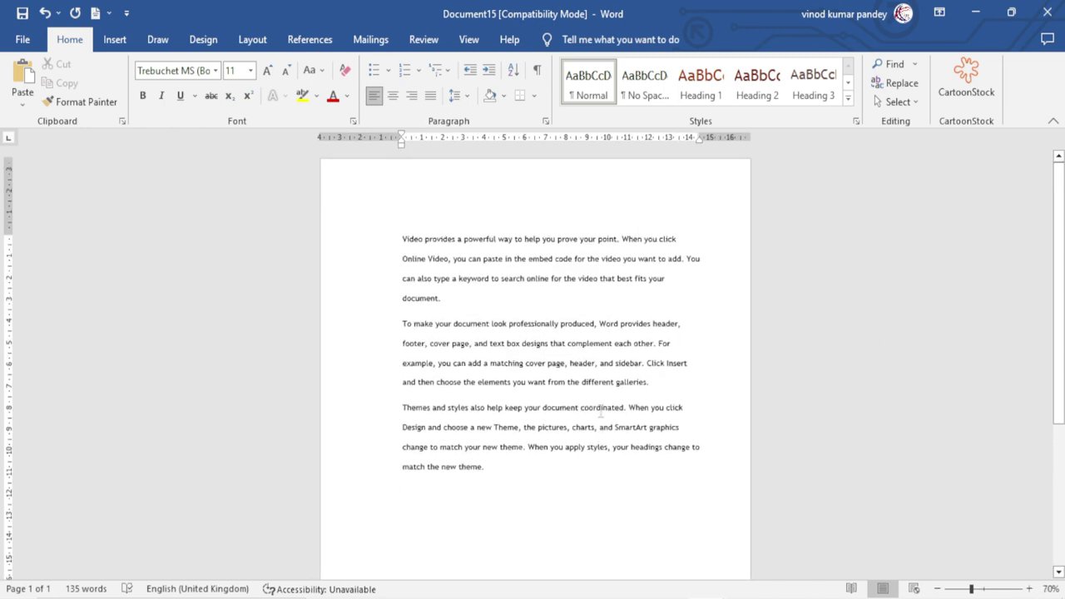
- Set the page's vertical alignment to Center in Page Setup and check the centred text
{"action": "left_click", "coordinate": [252, 40]}
{"action": "left_click", "coordinate": [258, 121]}
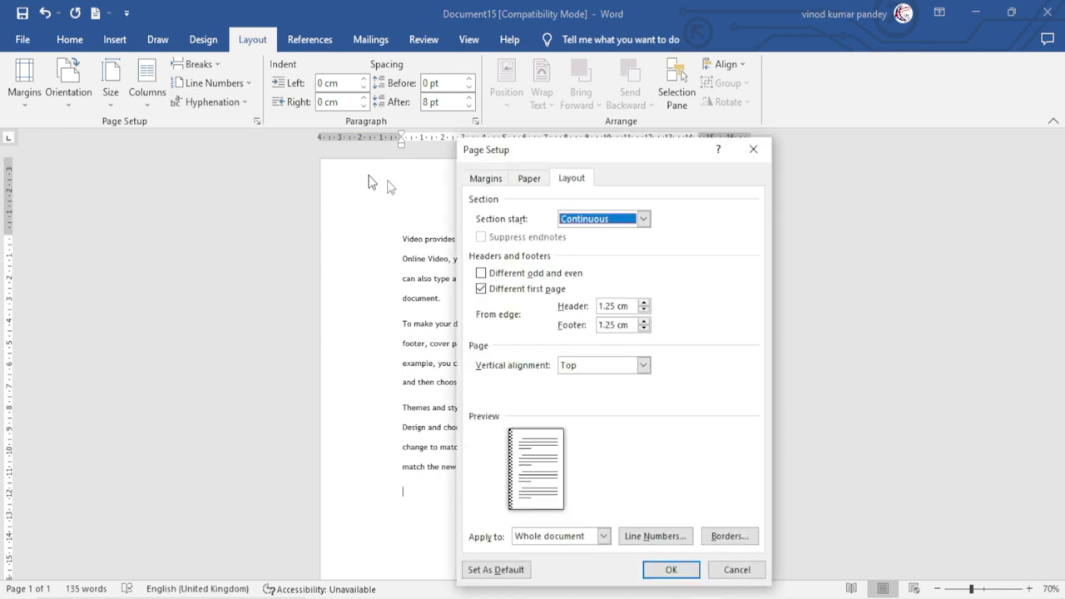
{"action": "left_click_drag", "start_coordinate": [693, 151], "coordinate": [799, 115]}
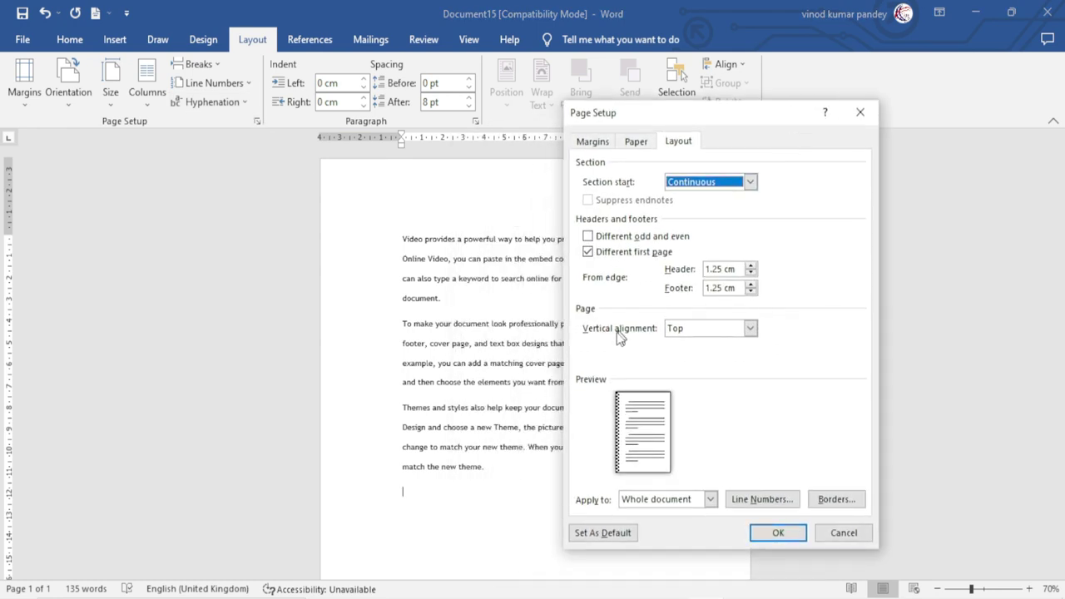
{"action": "left_click", "coordinate": [701, 332]}
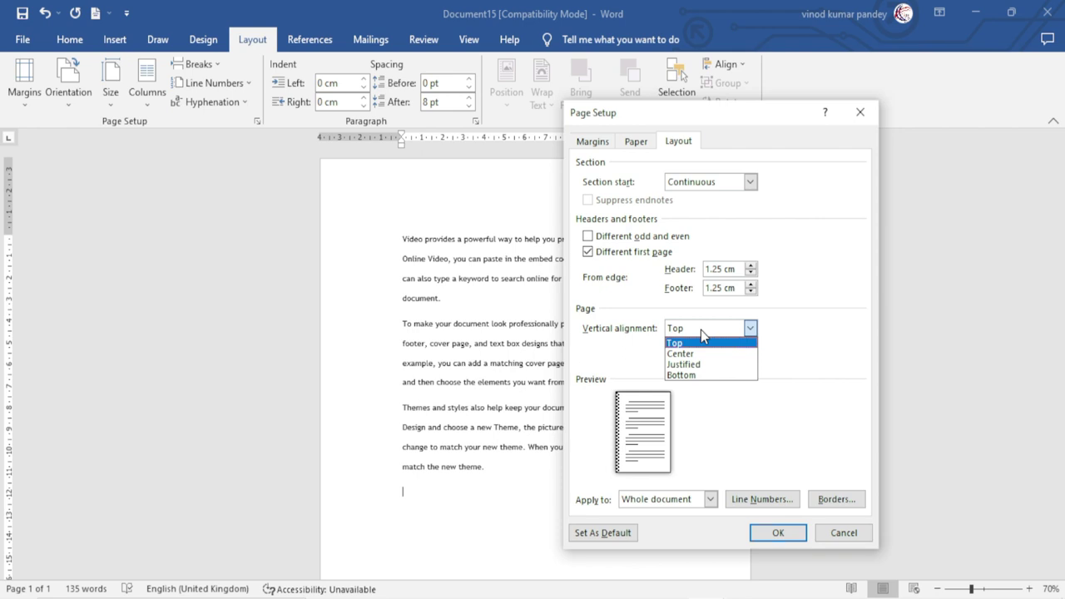
{"action": "left_click", "coordinate": [692, 354]}
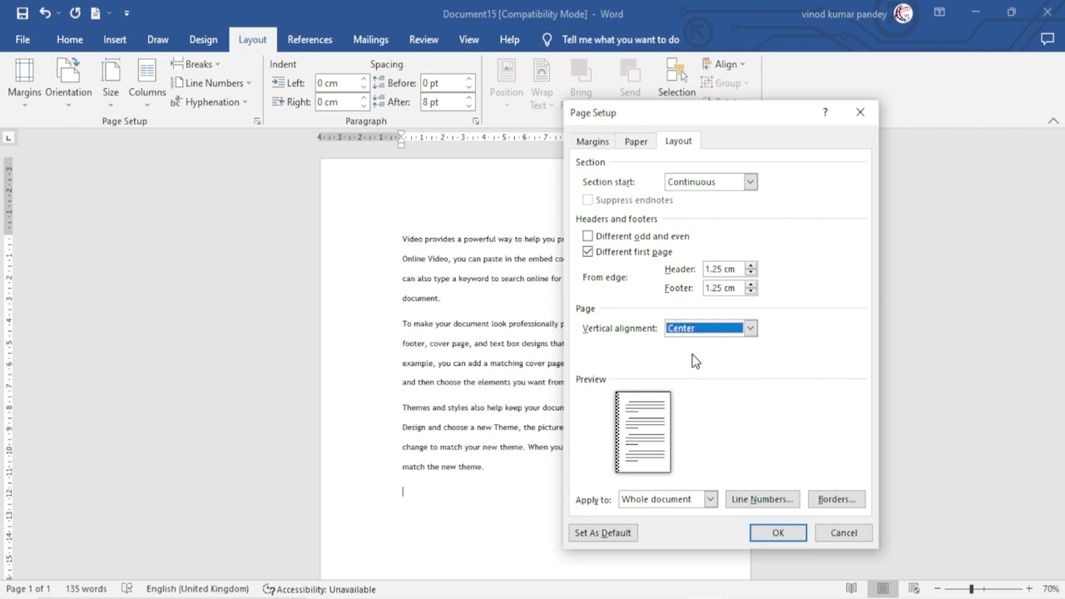
{"action": "left_click", "coordinate": [775, 533]}
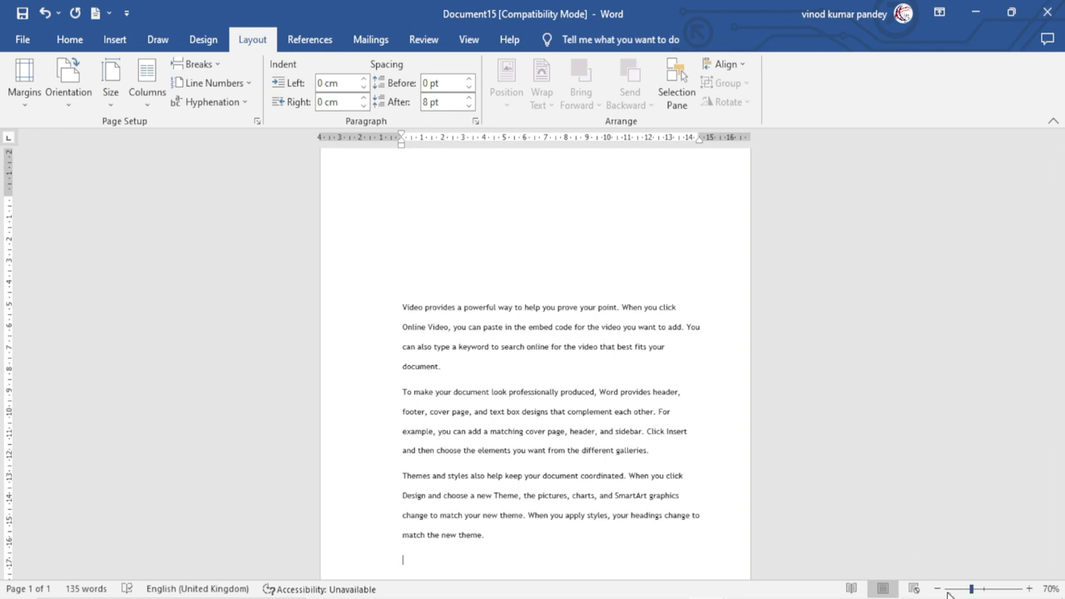
{"action": "scroll", "coordinate": [666, 500], "scroll_direction": "down", "scroll_amount": 4}
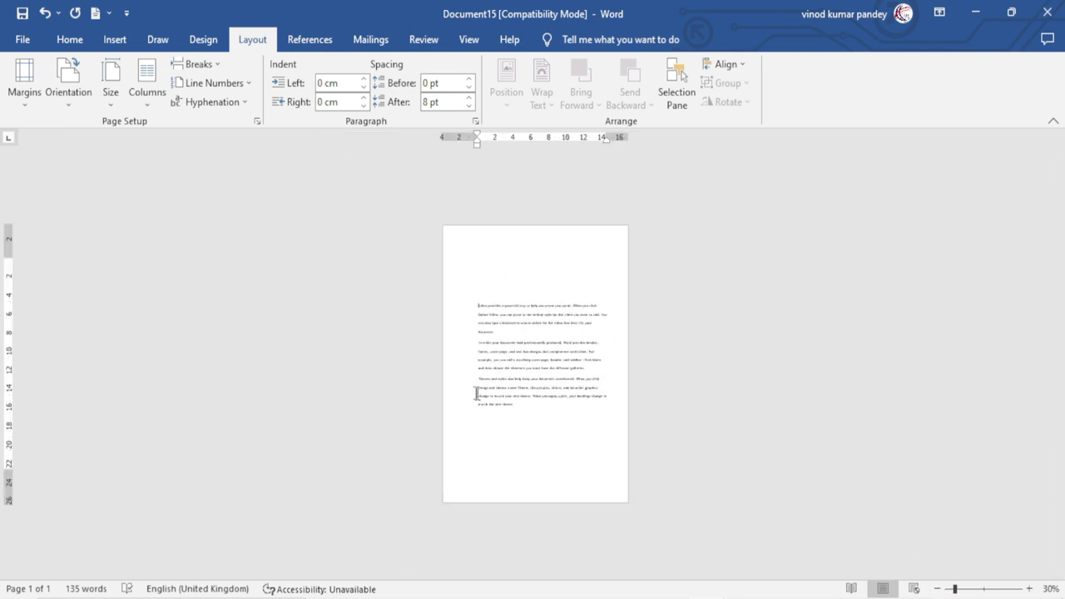
{"action": "left_click", "coordinate": [481, 305]}
{"action": "left_click", "coordinate": [534, 403]}
- Change the page's vertical alignment to Justified so paragraphs spread top to bottom
{"action": "left_click", "coordinate": [257, 121]}
{"action": "left_click", "coordinate": [713, 328]}
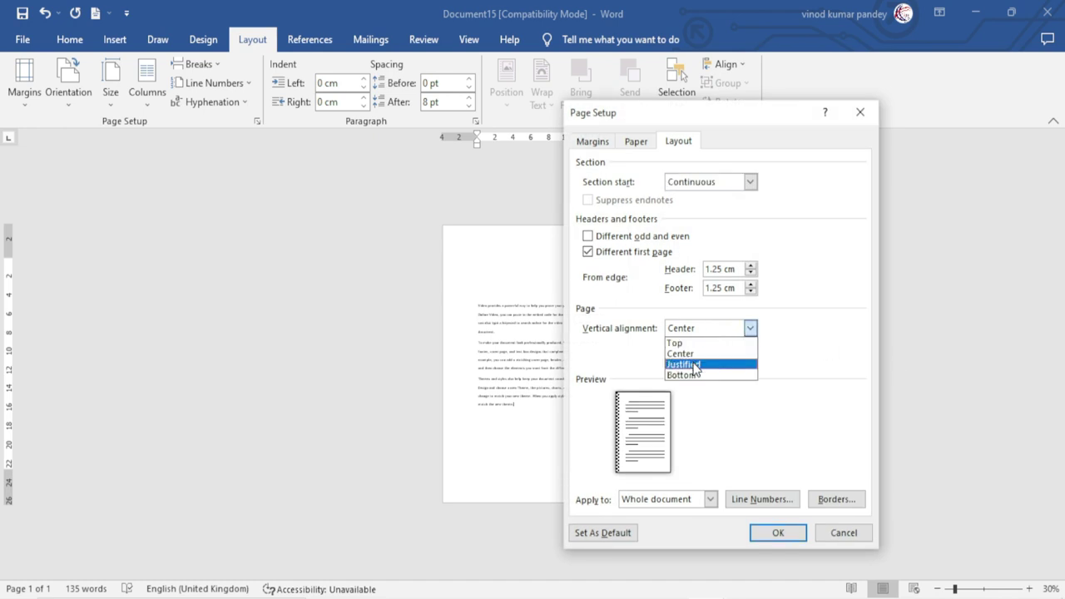
{"action": "left_click", "coordinate": [695, 365]}
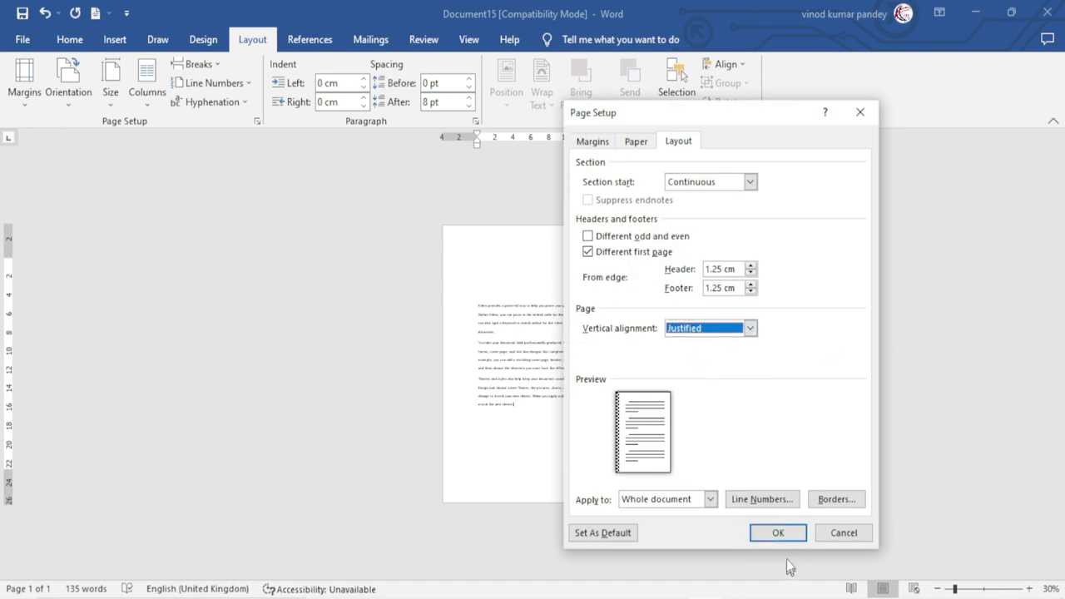
{"action": "left_click", "coordinate": [779, 533]}
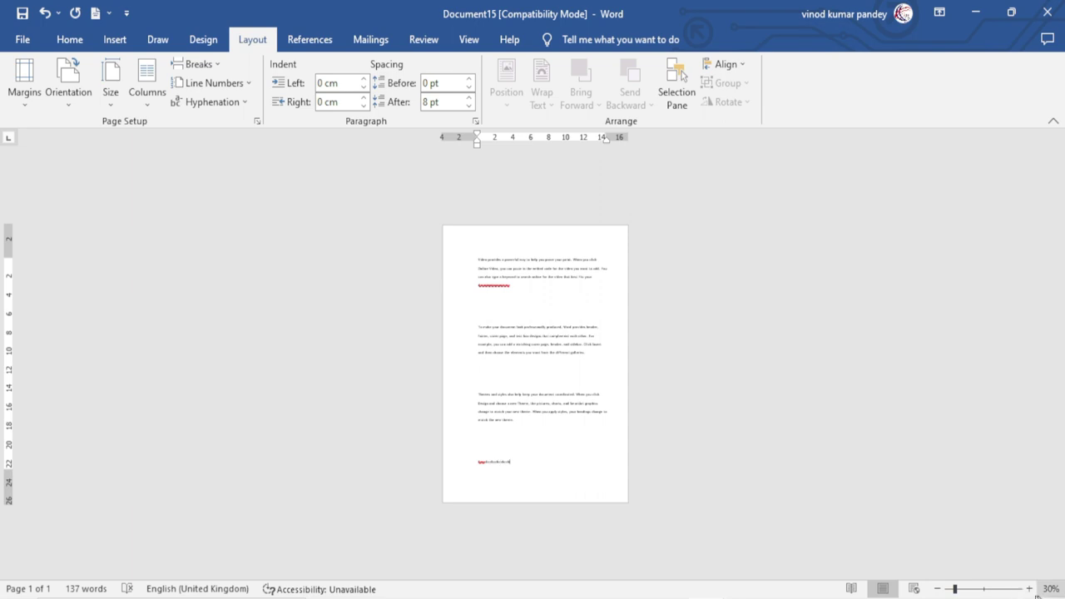
{"action": "scroll", "coordinate": [883, 553], "scroll_direction": "up", "scroll_amount": 2}
{"action": "scroll", "coordinate": [772, 509], "scroll_direction": "up", "scroll_amount": 1}
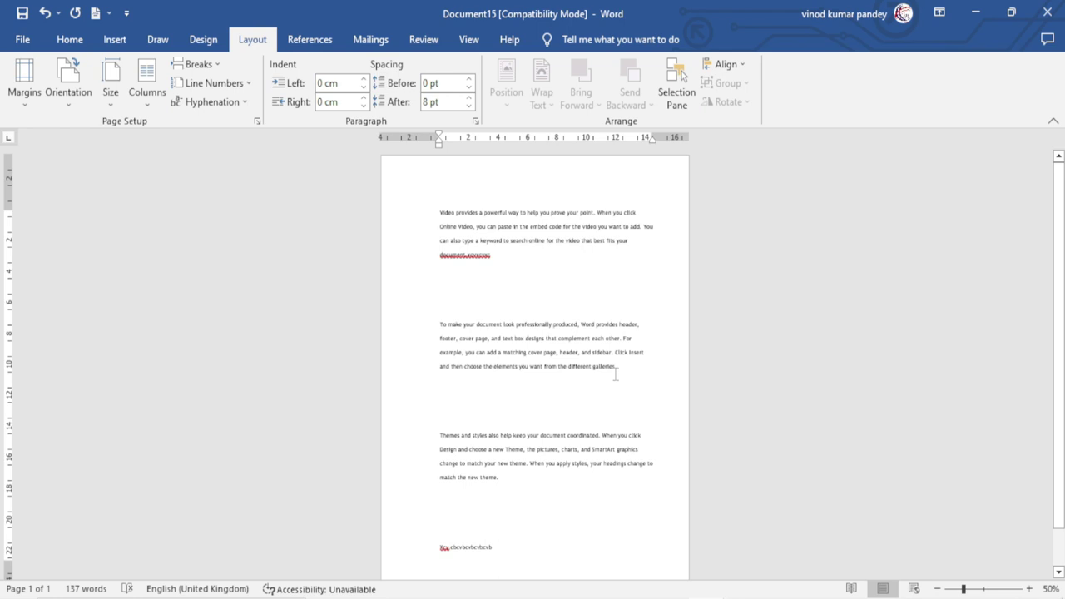
- Select all the sample text and apply Justify paragraph alignment, then deselect it
{"action": "key", "text": "ctrl+a"}
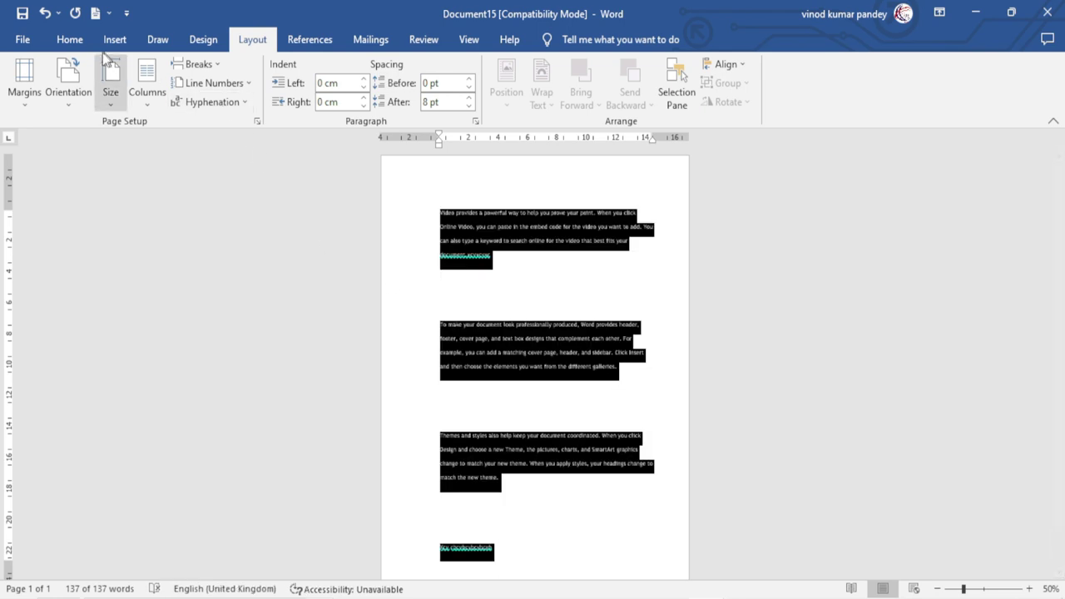
{"action": "left_click", "coordinate": [70, 41]}
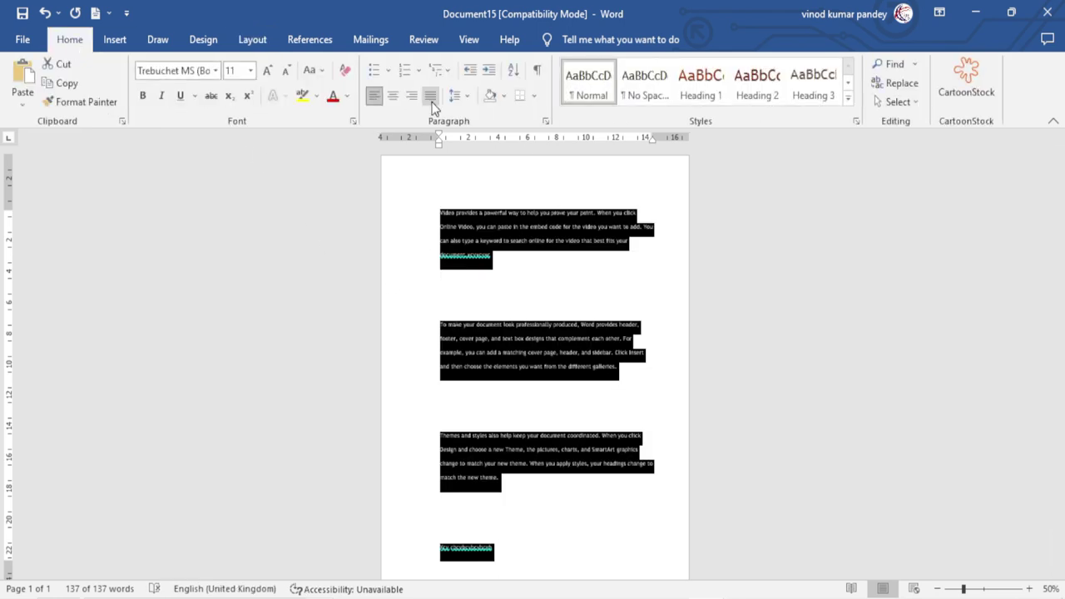
{"action": "left_click", "coordinate": [432, 104]}
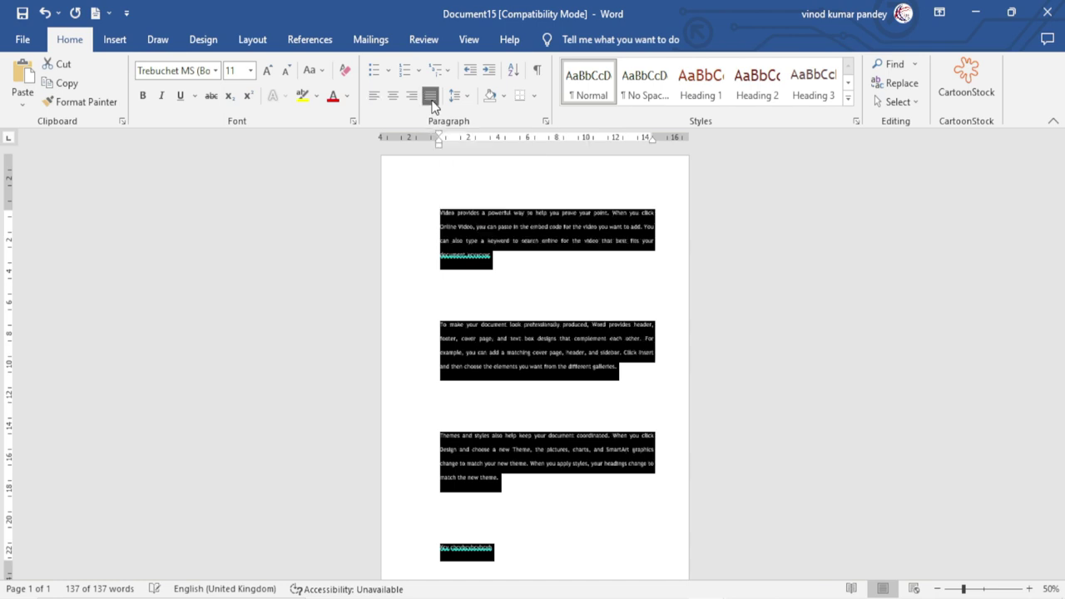
{"action": "left_click", "coordinate": [424, 202]}
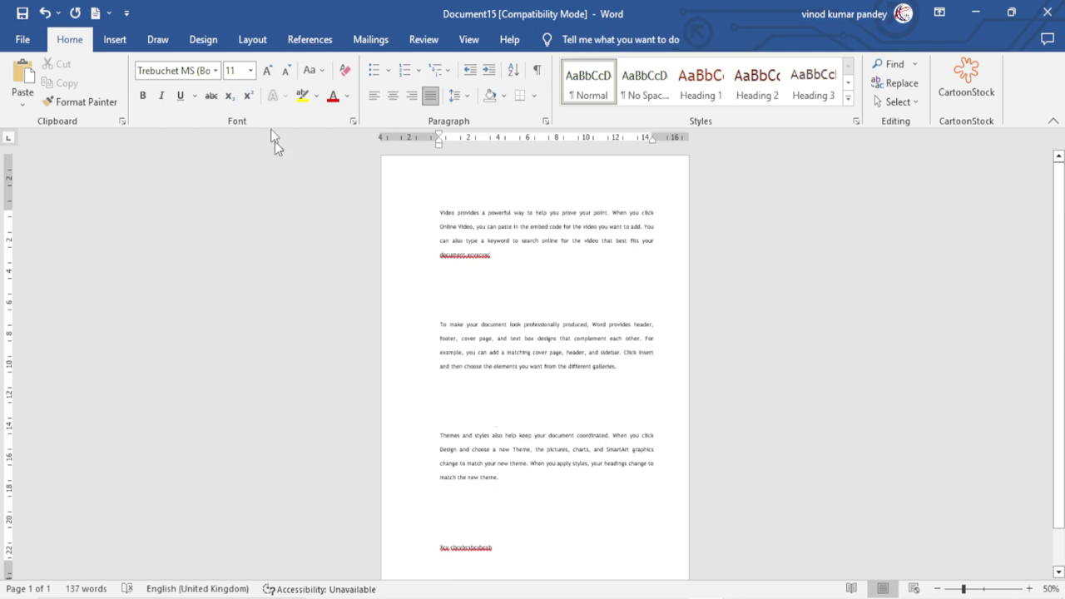
{"action": "left_click", "coordinate": [252, 39]}
- Set the page's vertical alignment to Bottom in Page Setup
{"action": "left_click", "coordinate": [257, 121]}
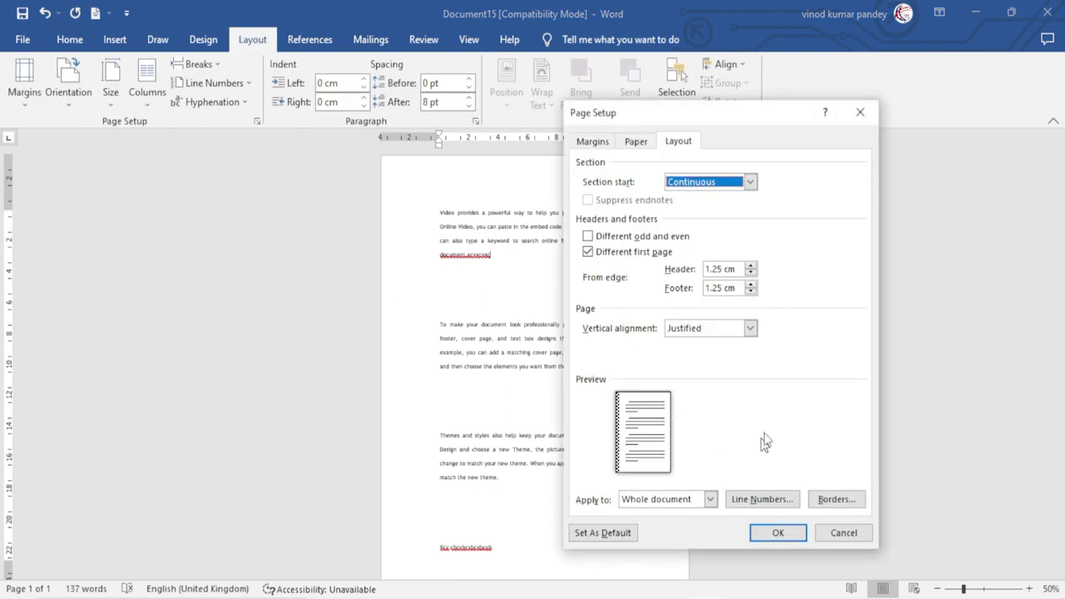
{"action": "left_click", "coordinate": [730, 330]}
{"action": "left_click", "coordinate": [713, 377]}
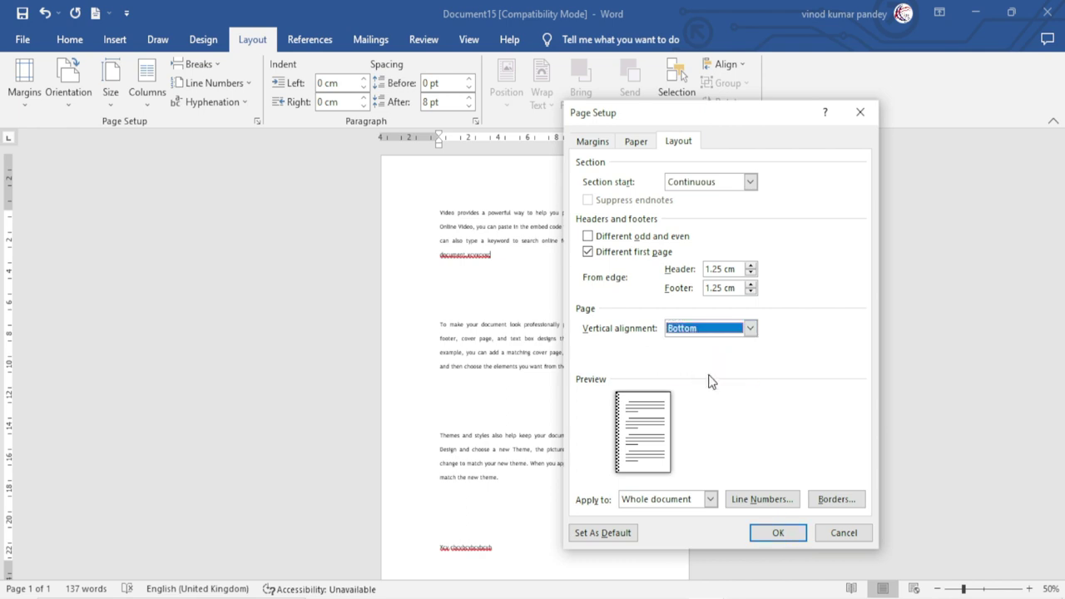
{"action": "left_click", "coordinate": [776, 535]}
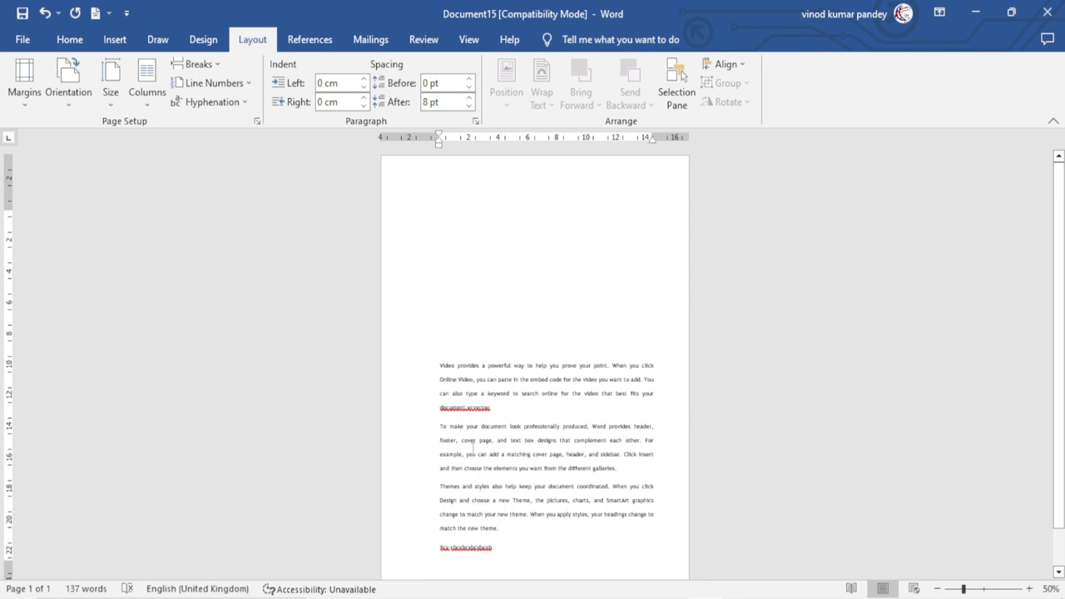
- Set the page's vertical alignment back to Top
{"action": "left_click", "coordinate": [257, 121]}
{"action": "left_click", "coordinate": [749, 328]}
{"action": "left_click", "coordinate": [697, 343]}
{"action": "left_click", "coordinate": [782, 535]}
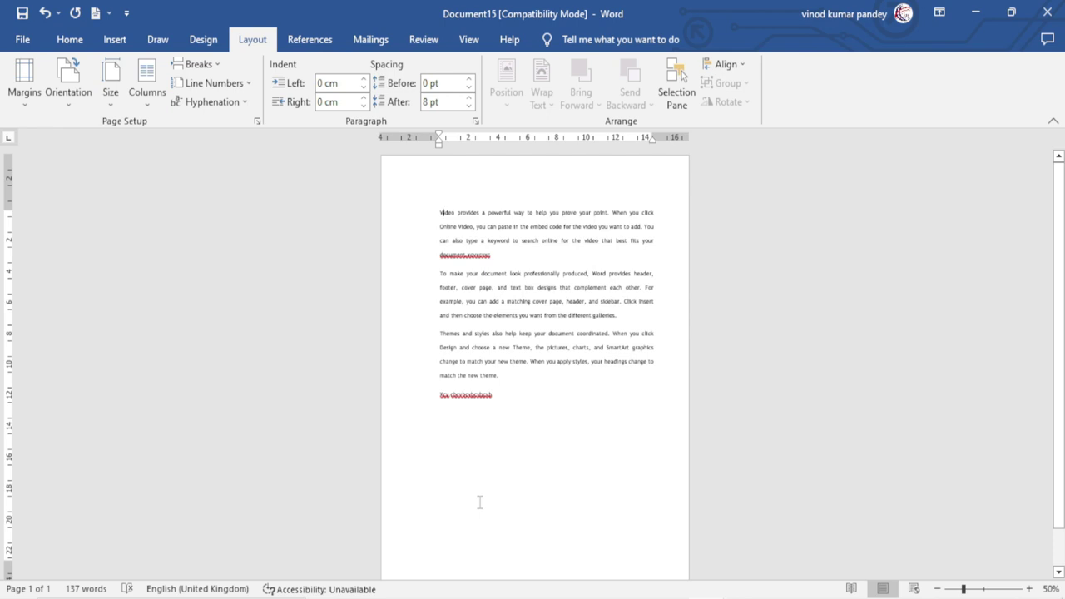
- Add a new line 'tg' below the text, then reopen and cancel Page Setup
{"action": "key", "text": "Return"}
{"action": "type", "text": "tg"}
{"action": "left_click", "coordinate": [257, 122]}
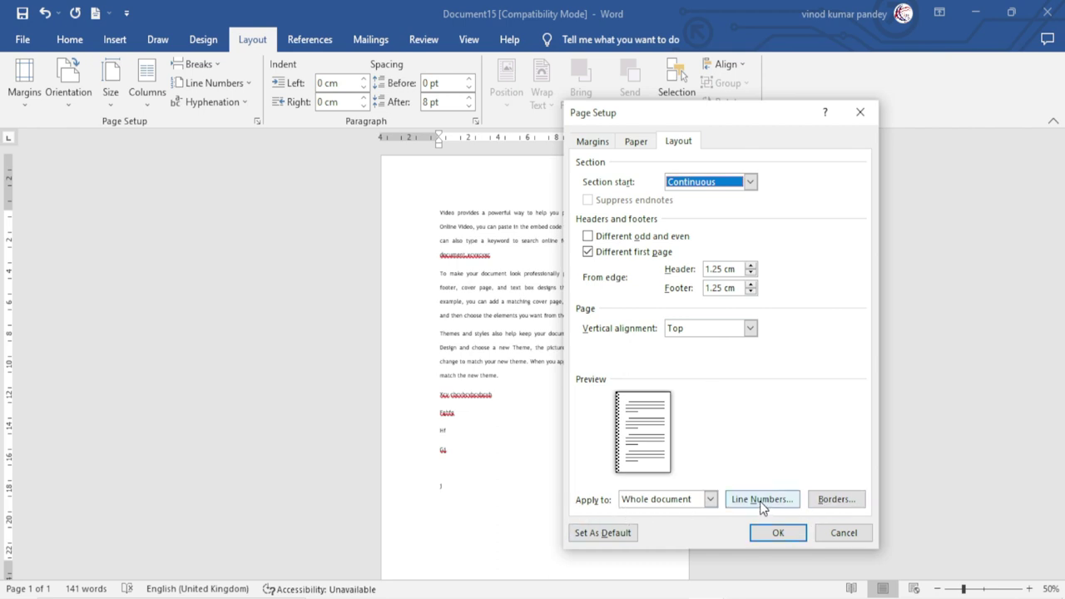
{"action": "left_click", "coordinate": [843, 535]}
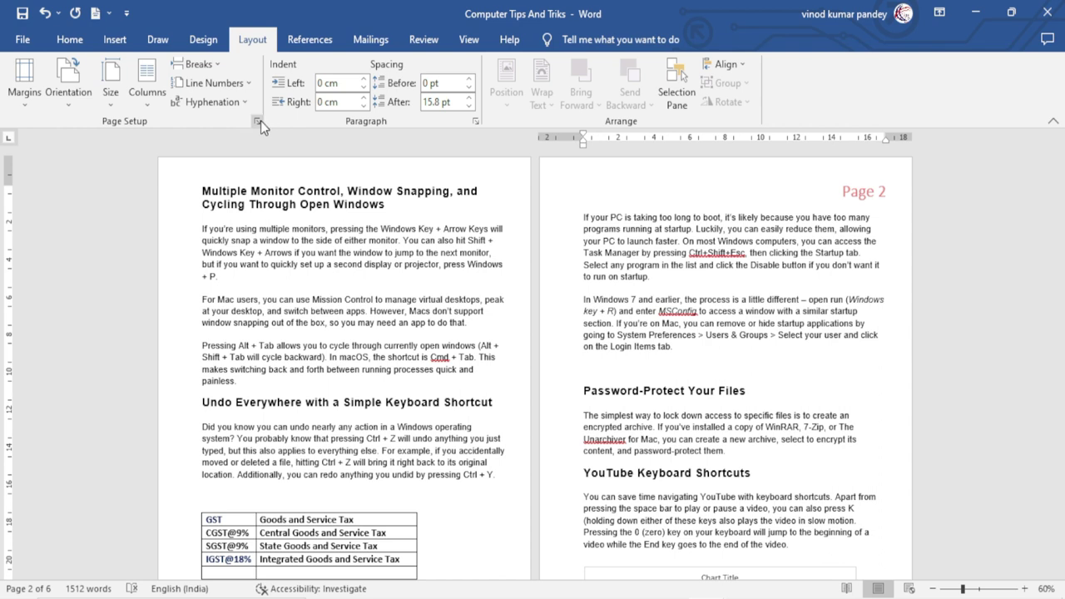
- Turn on line numbering restarting each page via Page Setup's Line Numbers options, and review the pages
{"action": "left_click", "coordinate": [259, 122]}
{"action": "left_click_drag", "start_coordinate": [676, 118], "coordinate": [721, 115]}
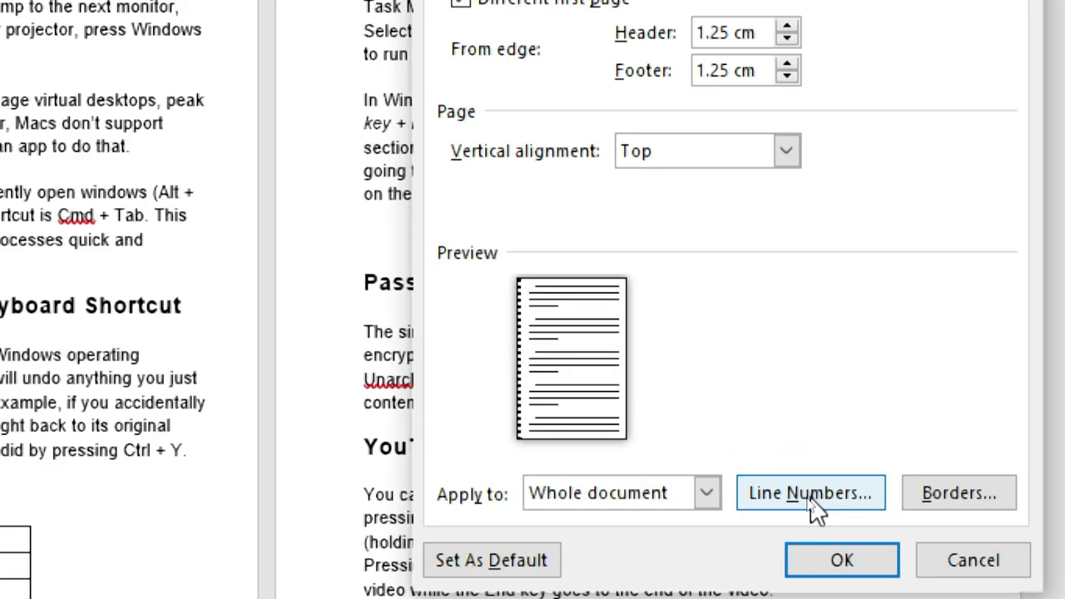
{"action": "left_click", "coordinate": [805, 498]}
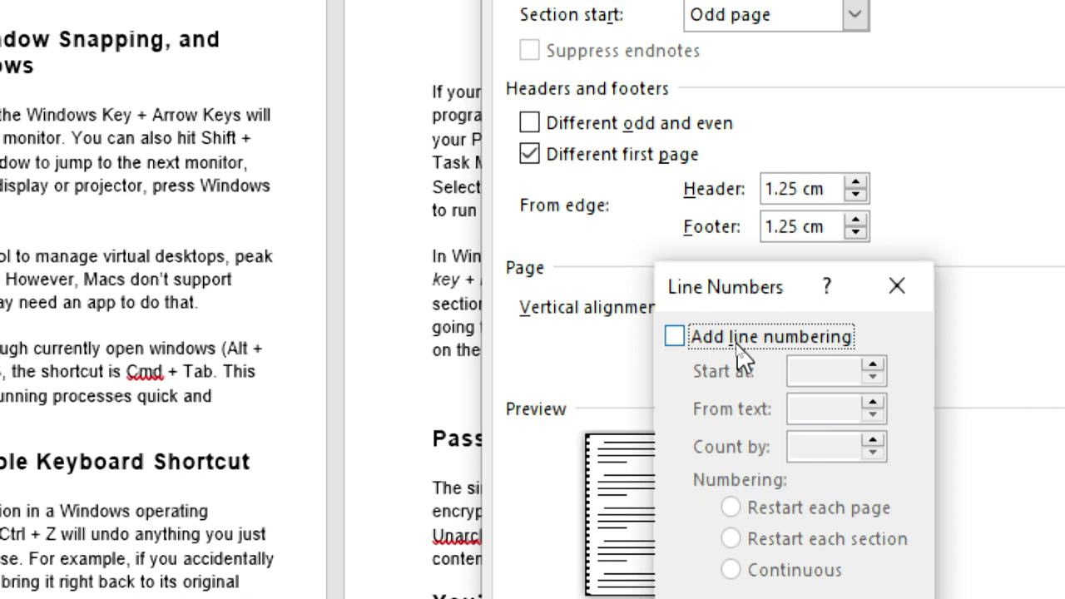
{"action": "left_click", "coordinate": [674, 337]}
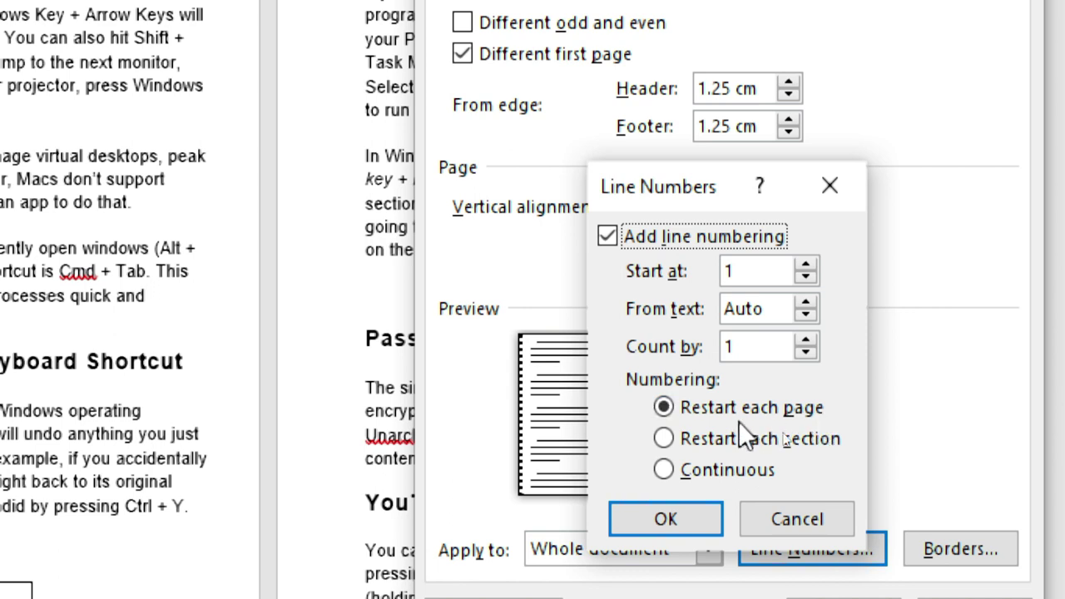
{"action": "left_click", "coordinate": [667, 516]}
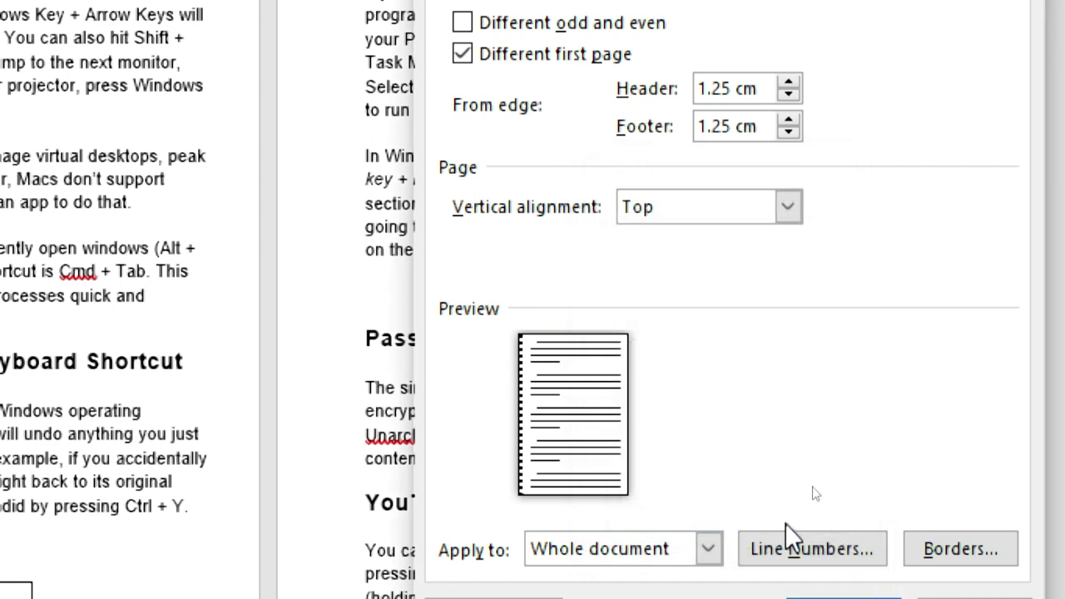
{"action": "key", "text": "Return"}
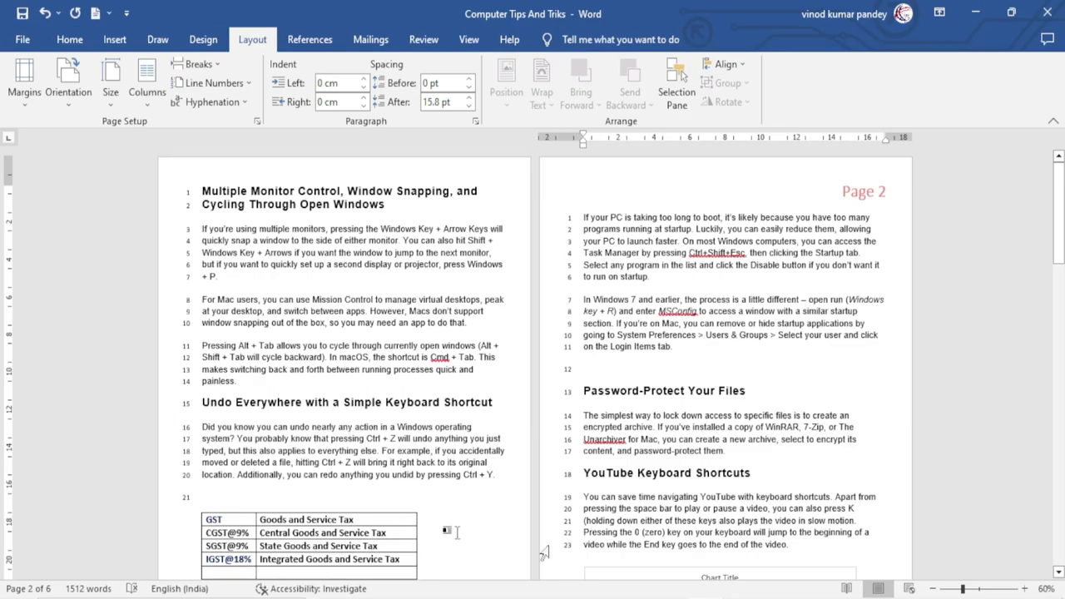
{"action": "scroll", "coordinate": [187, 467], "scroll_direction": "down", "scroll_amount": 1}
{"action": "scroll", "coordinate": [233, 560], "scroll_direction": "down", "scroll_amount": 3}
{"action": "scroll", "coordinate": [233, 560], "scroll_direction": "down", "scroll_amount": 1}
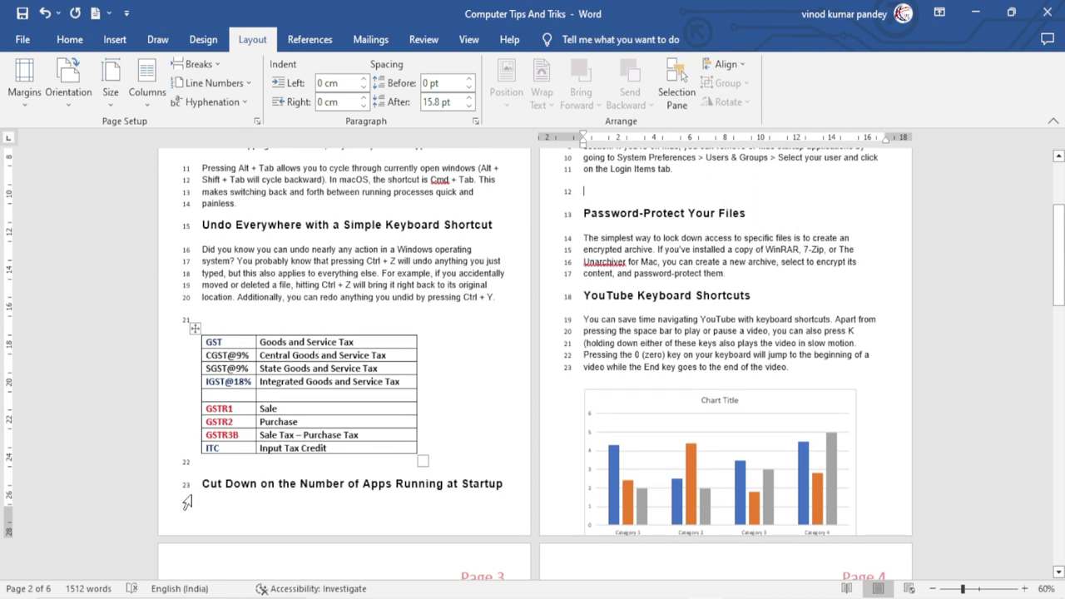
{"action": "scroll", "coordinate": [519, 491], "scroll_direction": "up", "scroll_amount": 2}
{"action": "scroll", "coordinate": [588, 482], "scroll_direction": "up", "scroll_amount": 2}
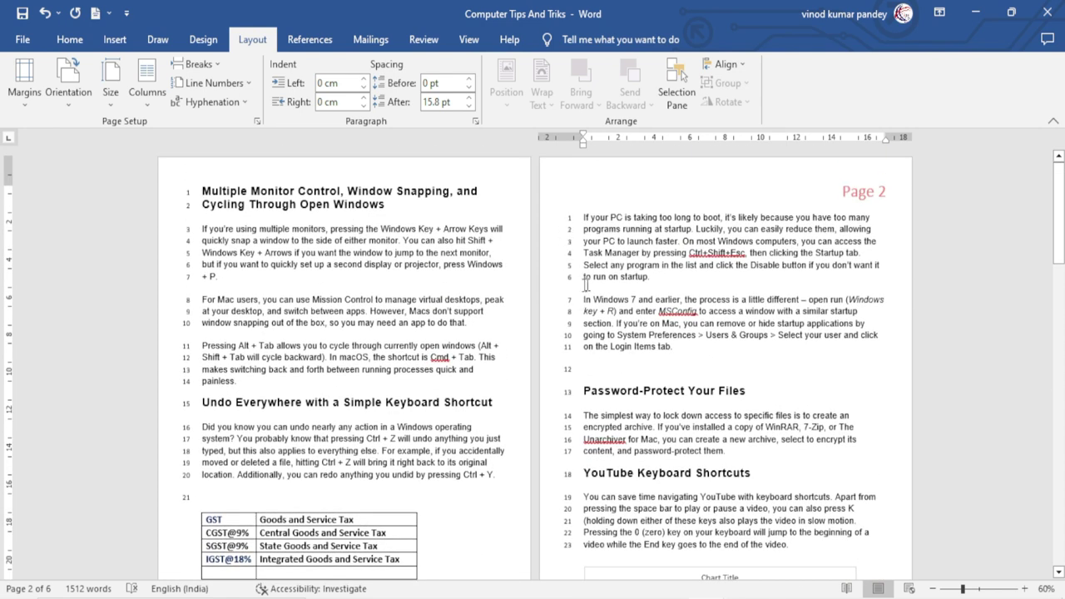
{"action": "scroll", "coordinate": [576, 476], "scroll_direction": "down", "scroll_amount": 2}
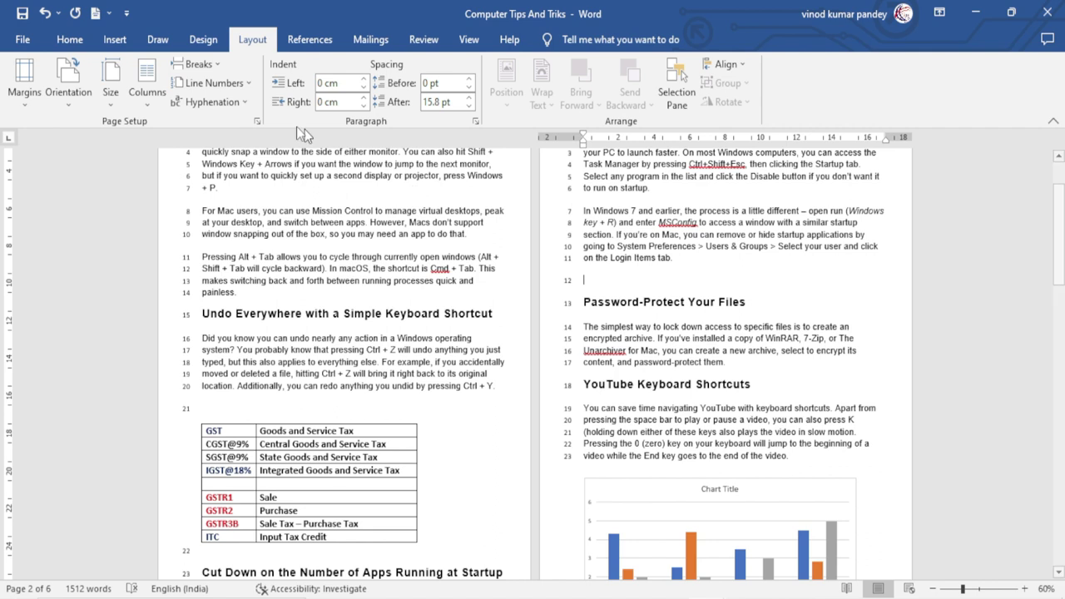
- Switch line numbering to Restart each section so numbers continue across pages (24 to 138)
{"action": "left_click", "coordinate": [257, 121]}
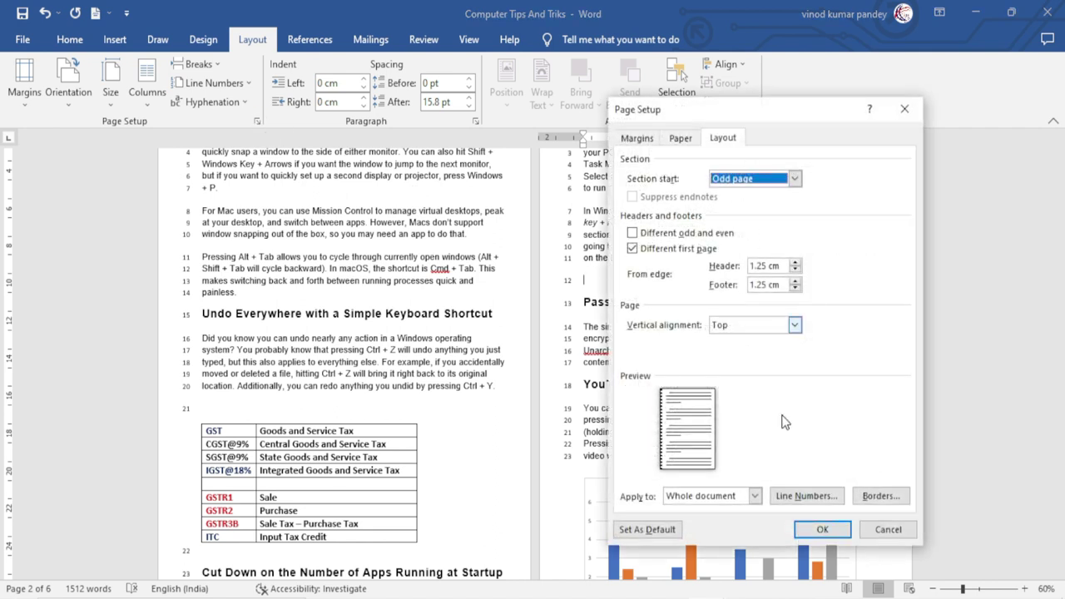
{"action": "left_click", "coordinate": [812, 496]}
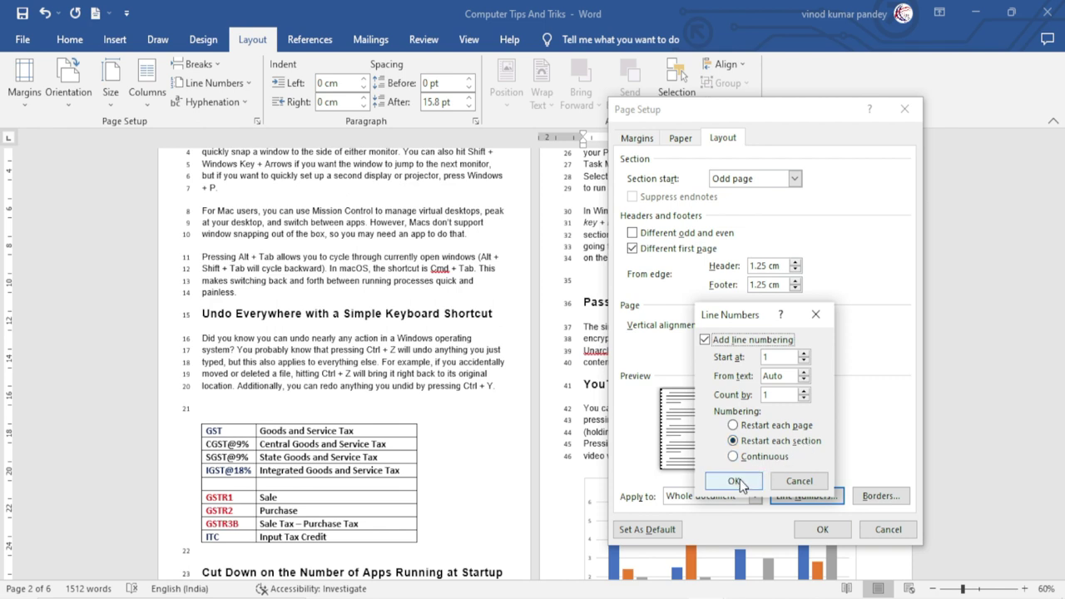
{"action": "left_click", "coordinate": [737, 481]}
{"action": "left_click", "coordinate": [819, 529]}
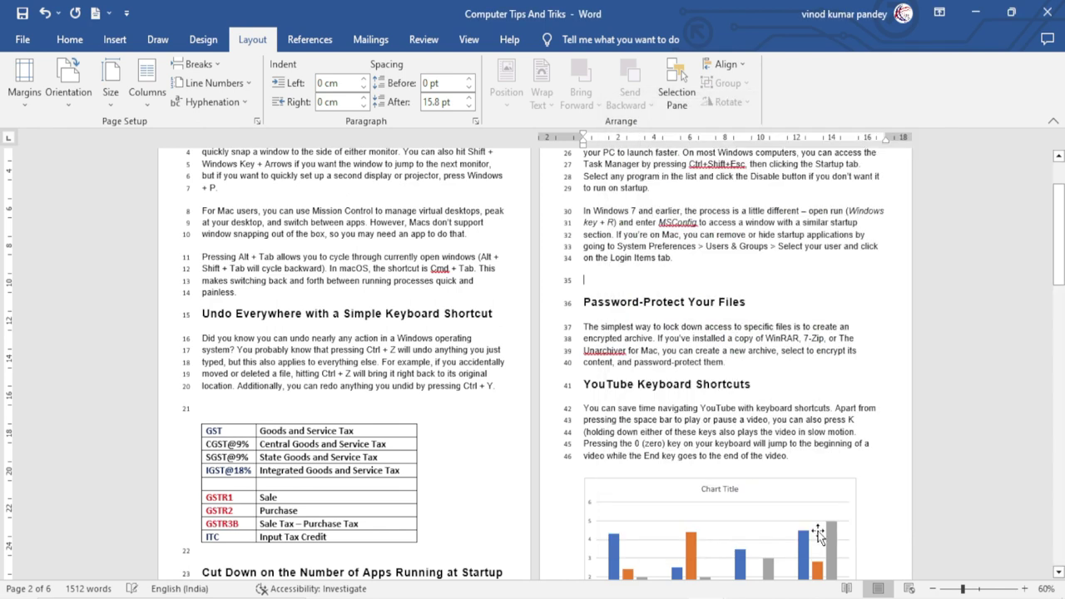
{"action": "scroll", "coordinate": [820, 536], "scroll_direction": "up", "scroll_amount": 2}
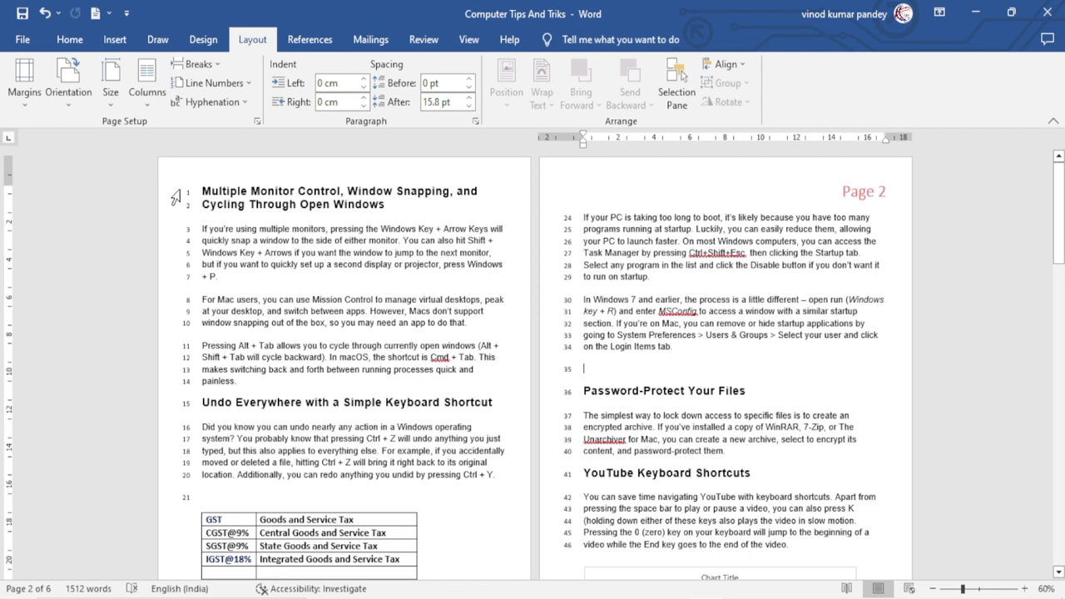
{"action": "scroll", "coordinate": [195, 506], "scroll_direction": "down", "scroll_amount": 3}
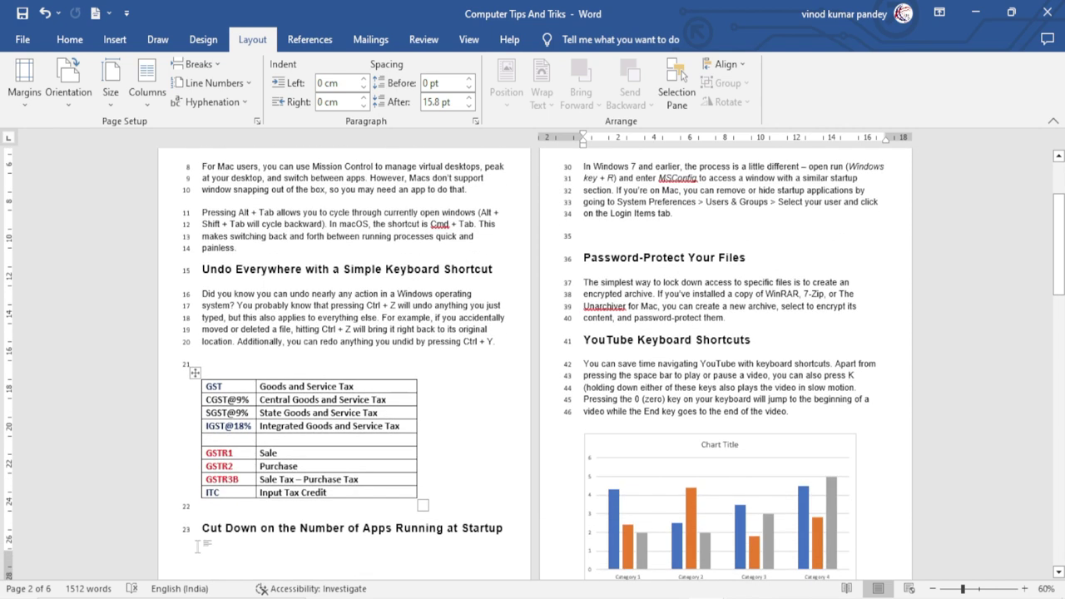
{"action": "scroll", "coordinate": [552, 516], "scroll_direction": "up", "scroll_amount": 3}
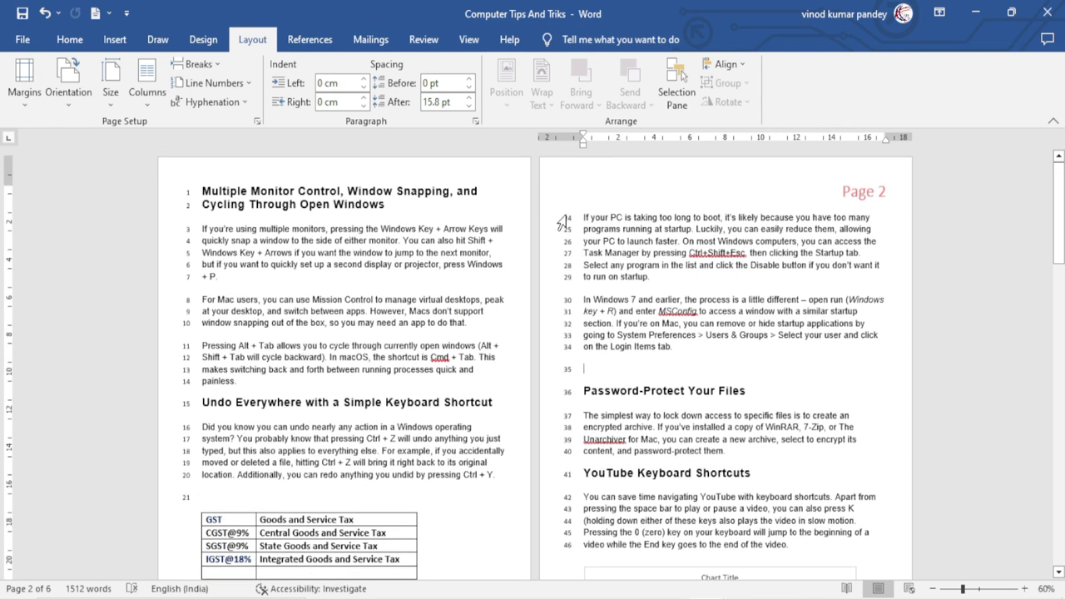
{"action": "scroll", "coordinate": [591, 521], "scroll_direction": "down", "scroll_amount": 15}
{"action": "scroll", "coordinate": [592, 522], "scroll_direction": "down", "scroll_amount": 3}
{"action": "scroll", "coordinate": [593, 521], "scroll_direction": "down", "scroll_amount": 2}
{"action": "scroll", "coordinate": [593, 522], "scroll_direction": "down", "scroll_amount": 2}
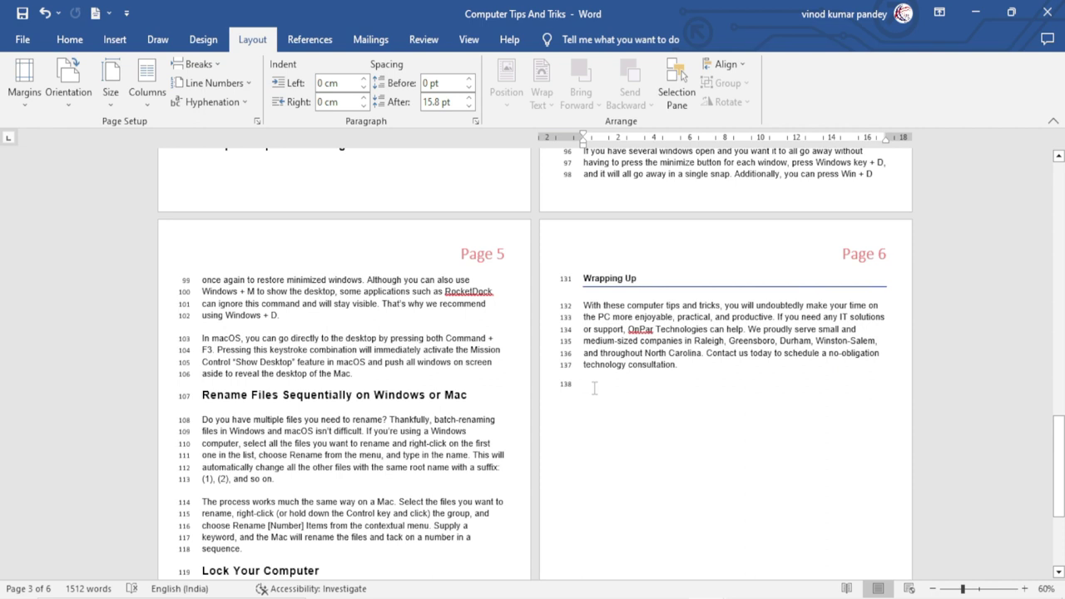
{"action": "scroll", "coordinate": [595, 389], "scroll_direction": "up", "scroll_amount": 1}
{"action": "scroll", "coordinate": [594, 389], "scroll_direction": "up", "scroll_amount": 3}
{"action": "scroll", "coordinate": [594, 388], "scroll_direction": "up", "scroll_amount": 3}
{"action": "scroll", "coordinate": [594, 389], "scroll_direction": "up", "scroll_amount": 2}
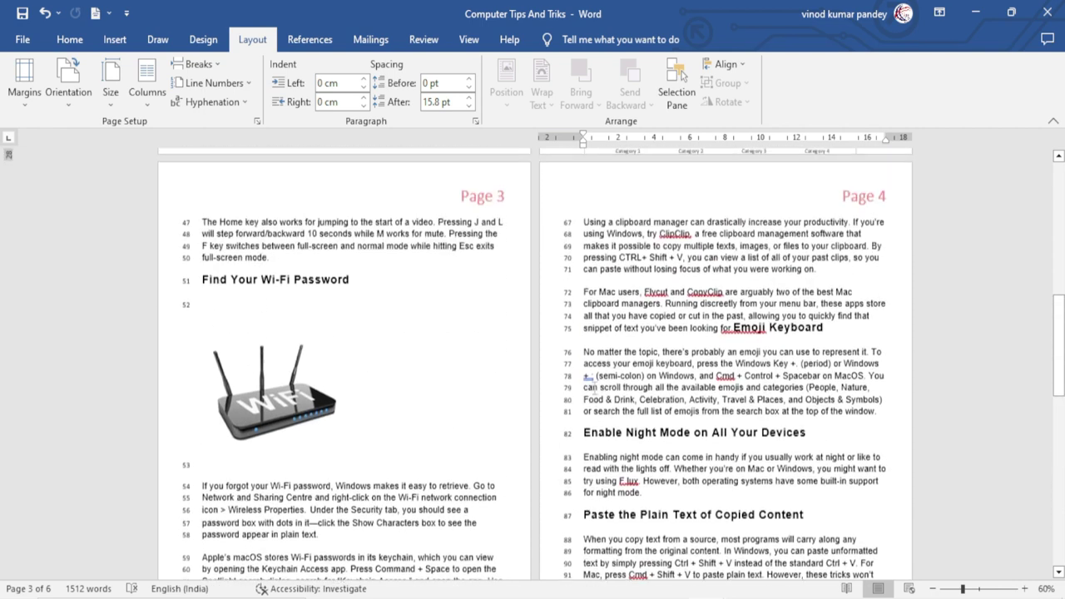
- Apply a 3 pt thick double-line Box page border to the whole document
{"action": "left_click", "coordinate": [257, 121]}
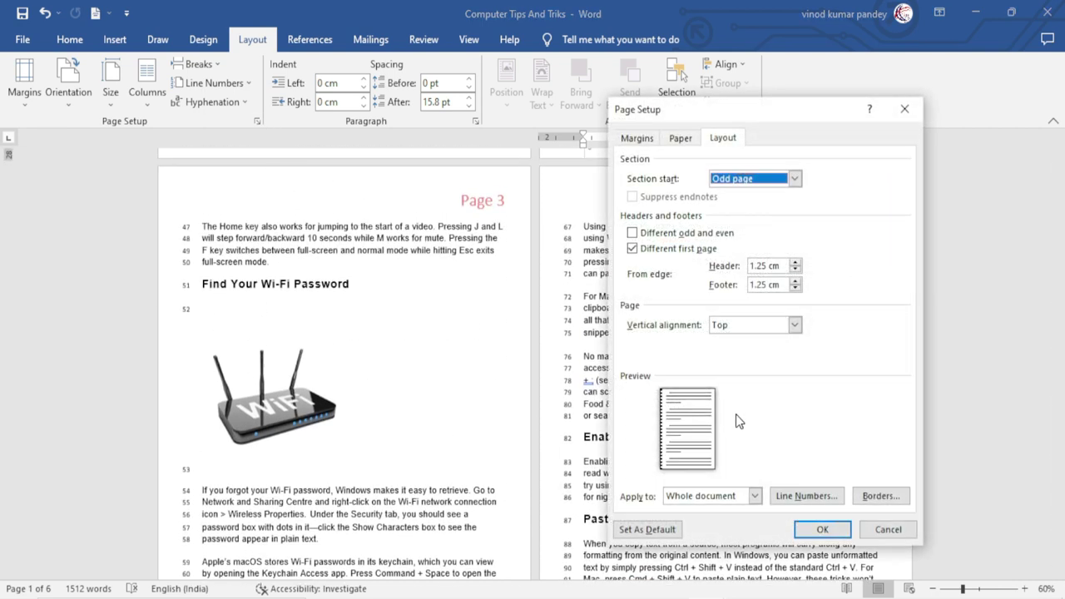
{"action": "left_click", "coordinate": [885, 496]}
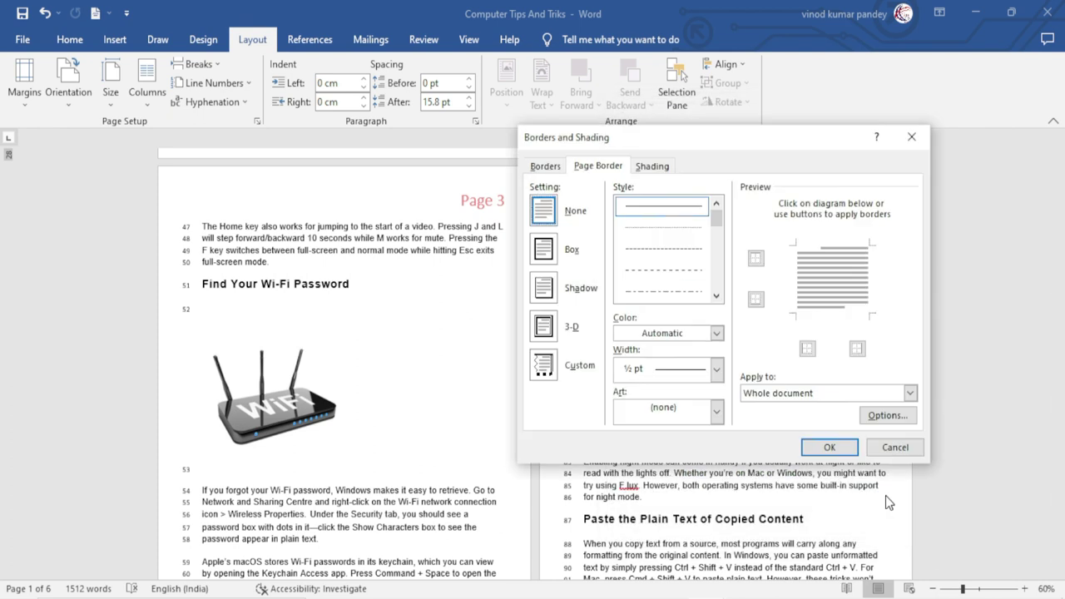
{"action": "left_click_drag", "start_coordinate": [725, 144], "coordinate": [573, 176]}
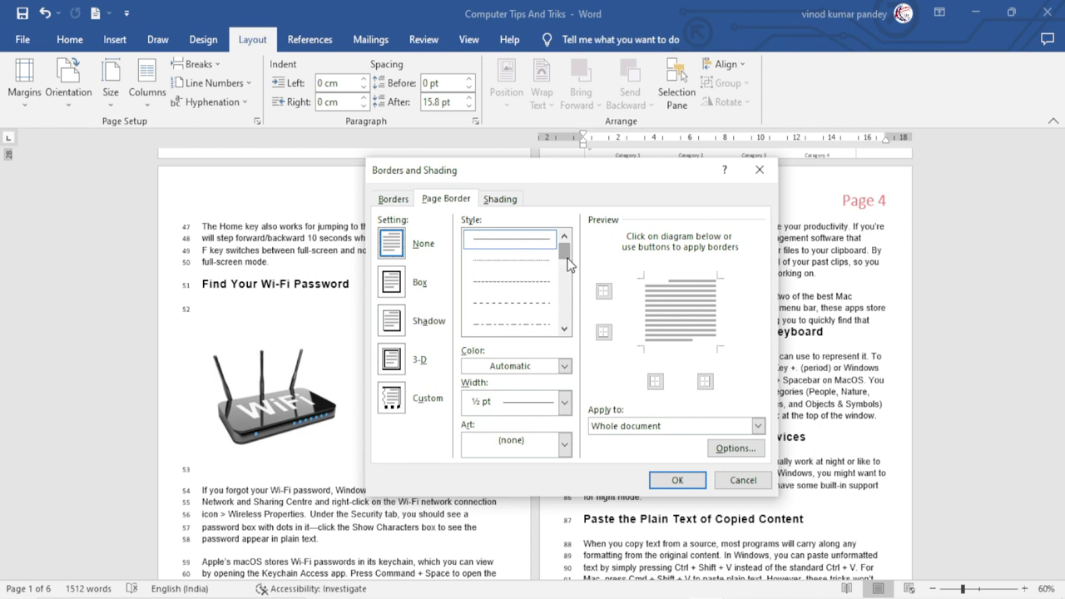
{"action": "left_click_drag", "start_coordinate": [566, 253], "coordinate": [566, 282]}
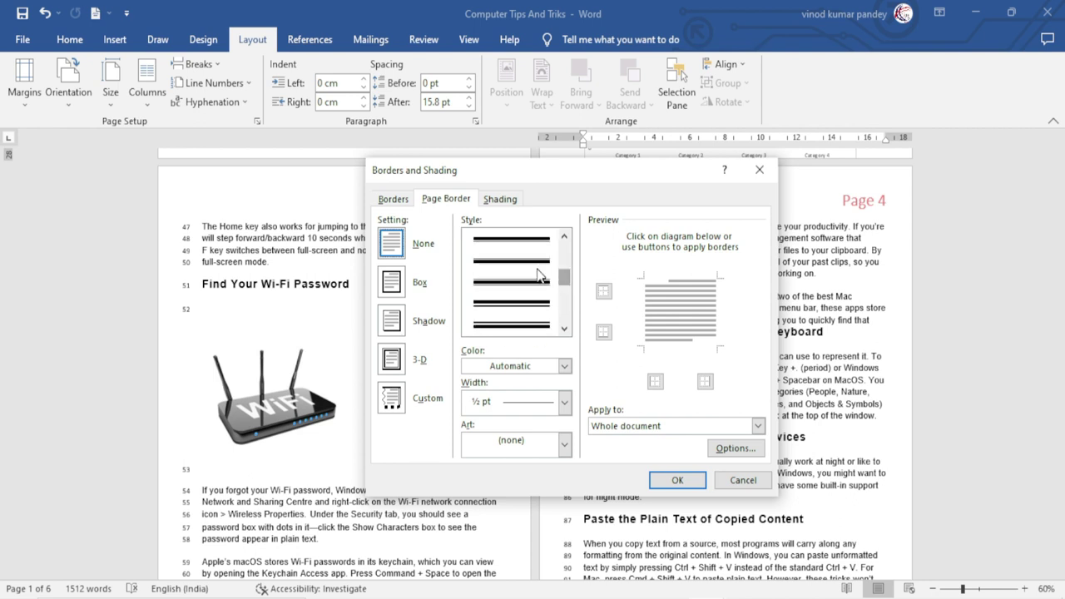
{"action": "left_click", "coordinate": [539, 278]}
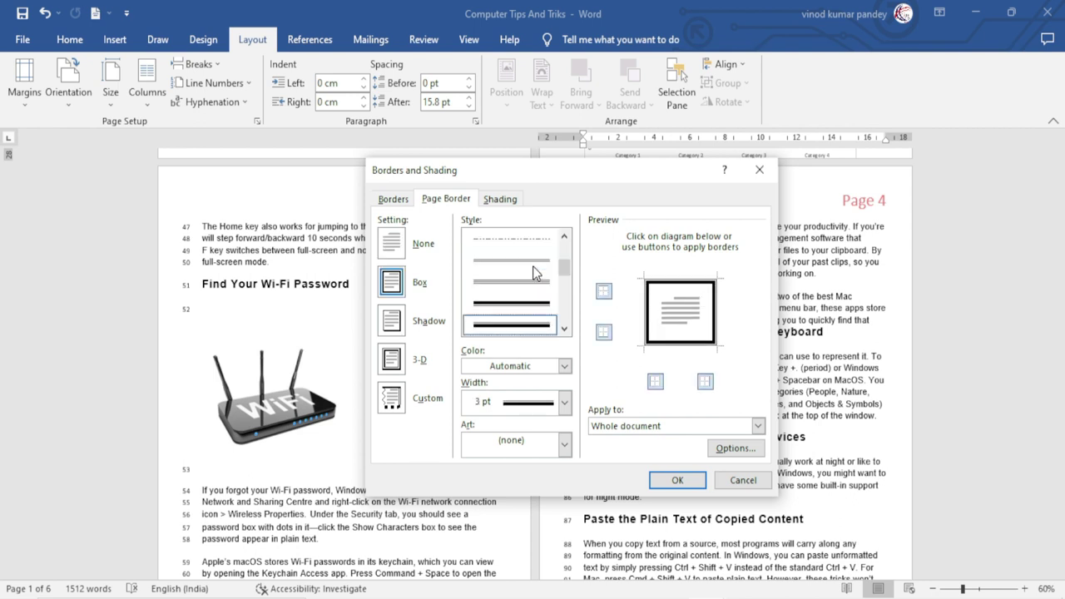
{"action": "left_click", "coordinate": [678, 481]}
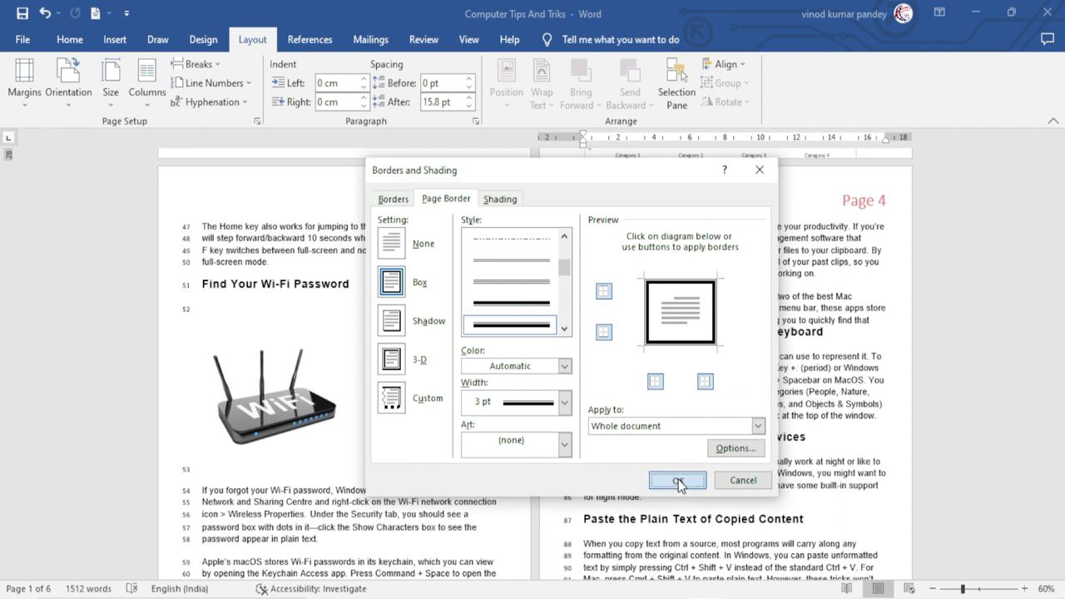
{"action": "scroll", "coordinate": [678, 485], "scroll_direction": "up", "scroll_amount": 5}
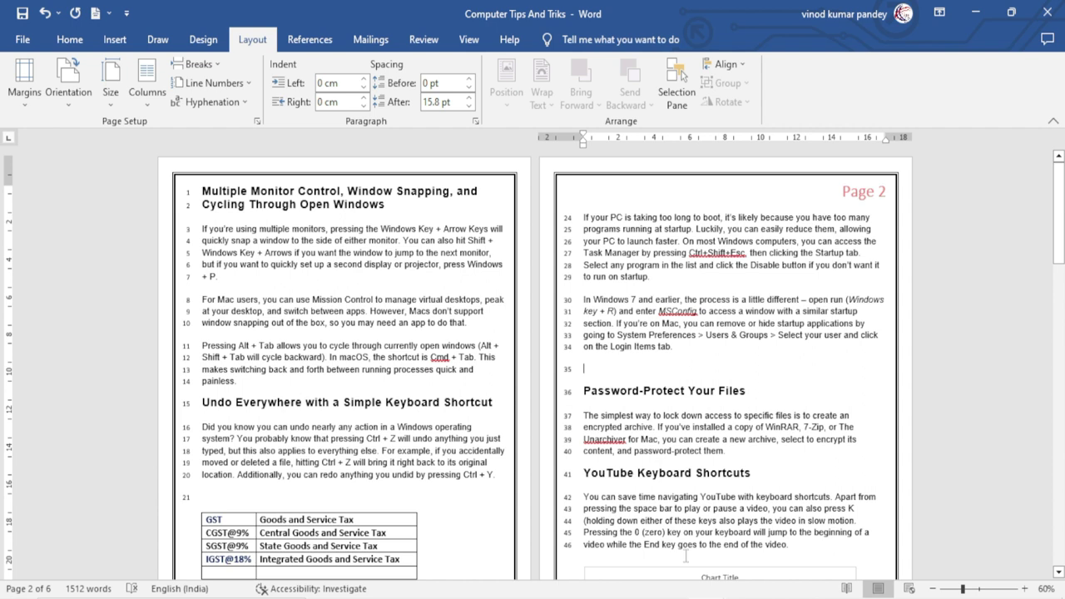
- Swap the page border for the 20 pt balloon art border on all pages
{"action": "left_click", "coordinate": [258, 121]}
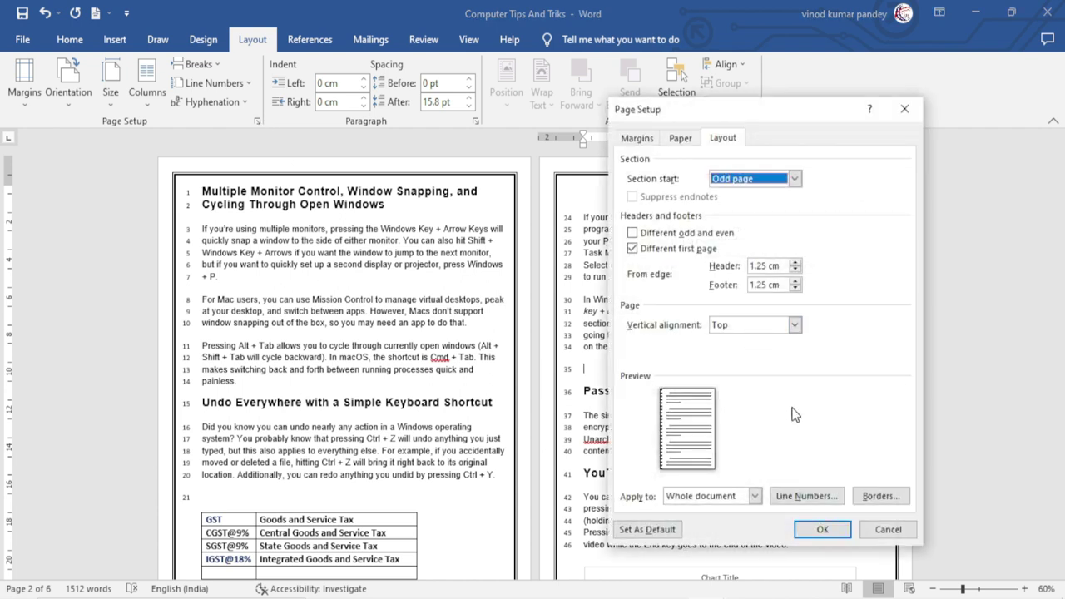
{"action": "left_click", "coordinate": [882, 496]}
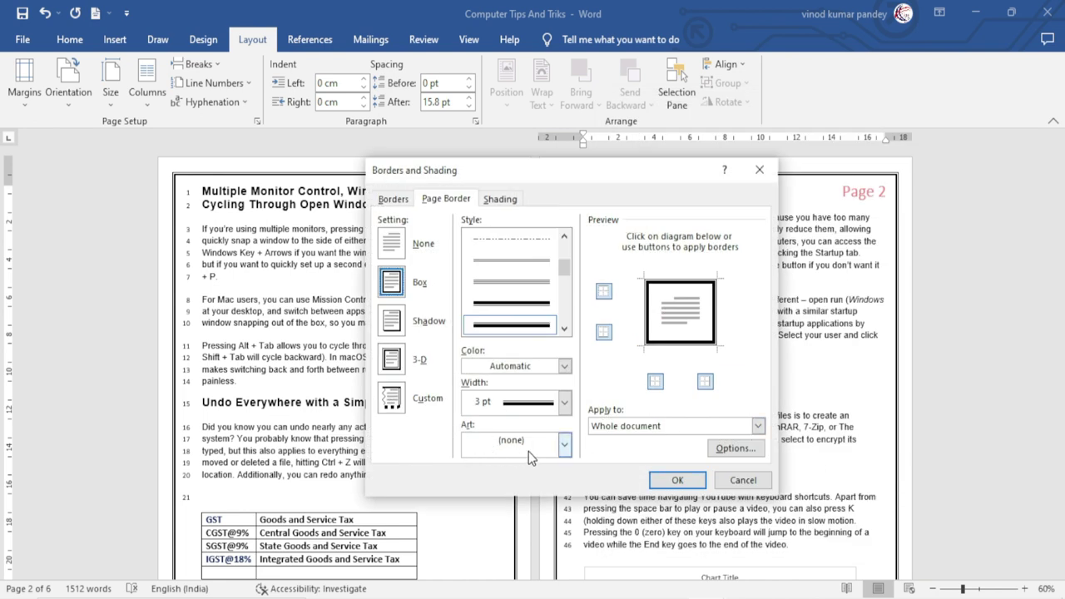
{"action": "left_click", "coordinate": [529, 451]}
{"action": "mouse_move", "coordinate": [565, 473]}
{"action": "left_mouse_down"}
{"action": "mouse_move", "coordinate": [563, 566]}
{"action": "mouse_move", "coordinate": [575, 472]}
{"action": "left_mouse_up"}
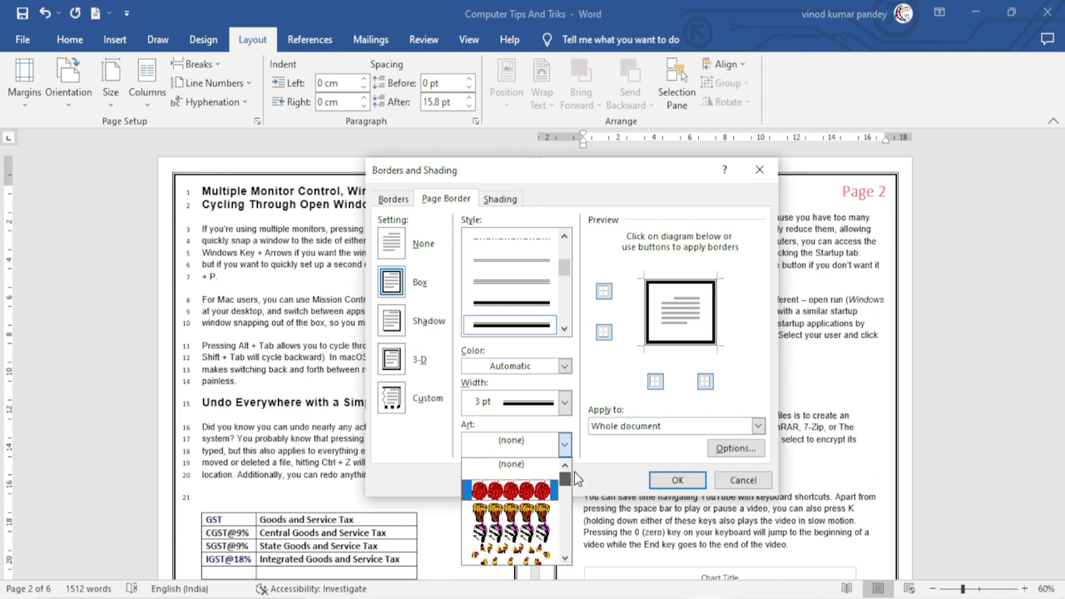
{"action": "left_click_drag", "start_coordinate": [565, 480], "coordinate": [566, 491]}
{"action": "left_click", "coordinate": [530, 490]}
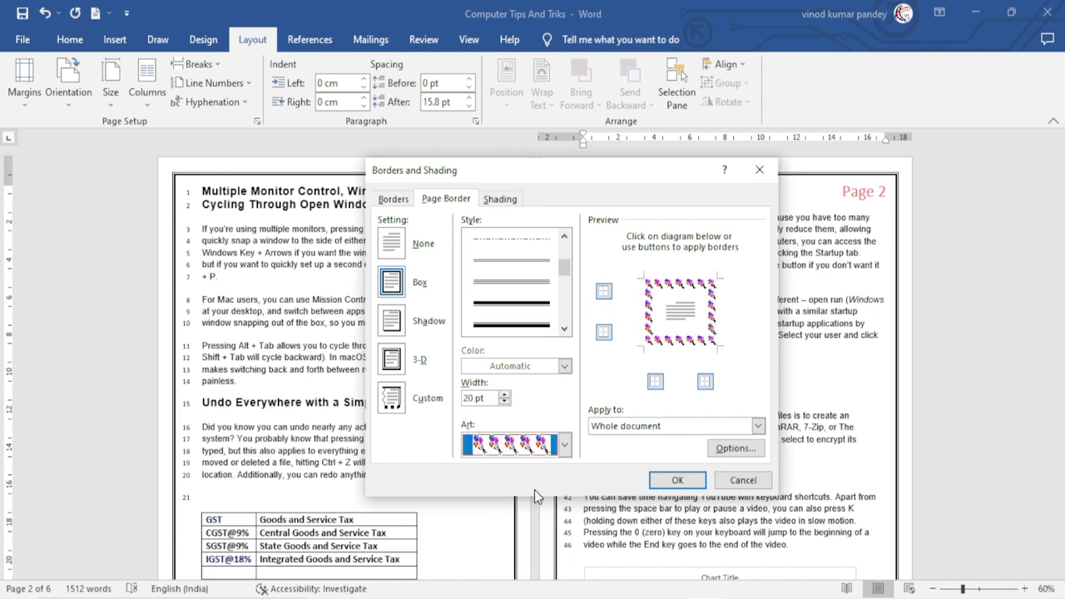
{"action": "left_click", "coordinate": [679, 480]}
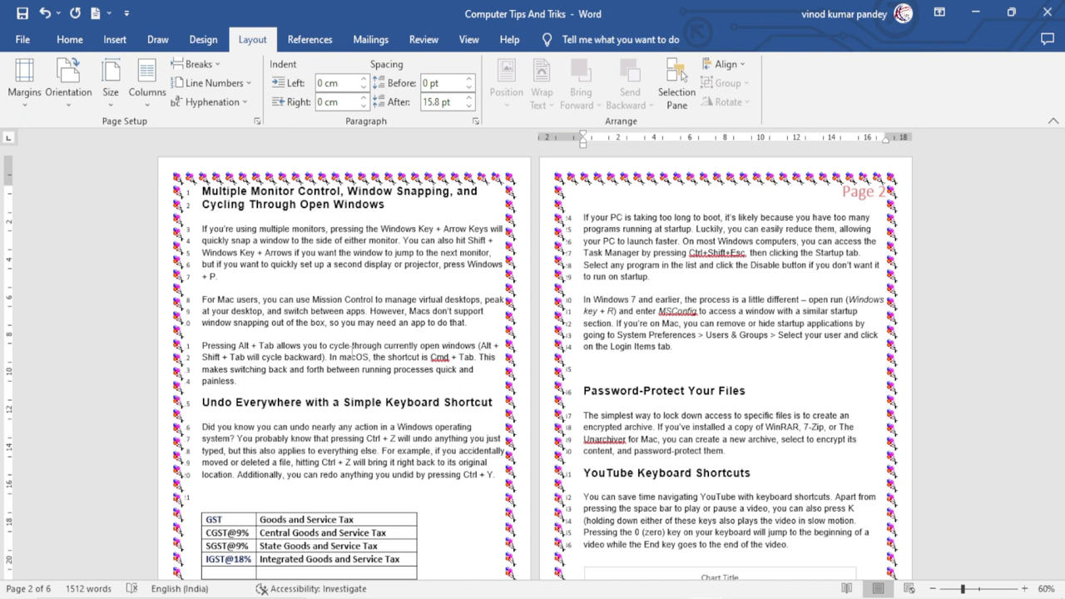
- Open the Margins dropdown to view the Normal, Narrow, Moderate and Wide presets
{"action": "left_click", "coordinate": [24, 84]}
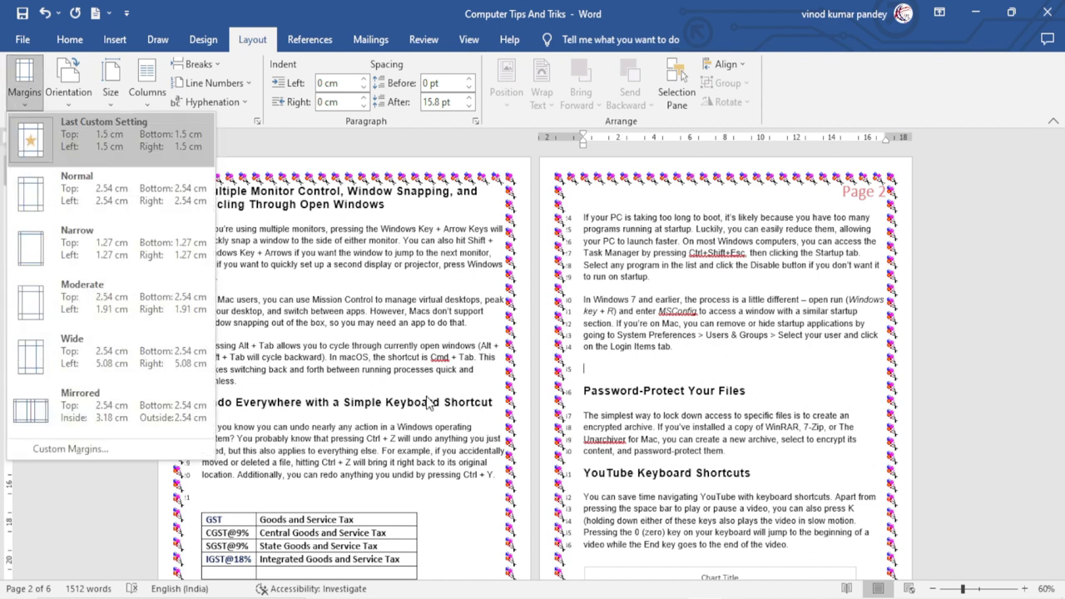